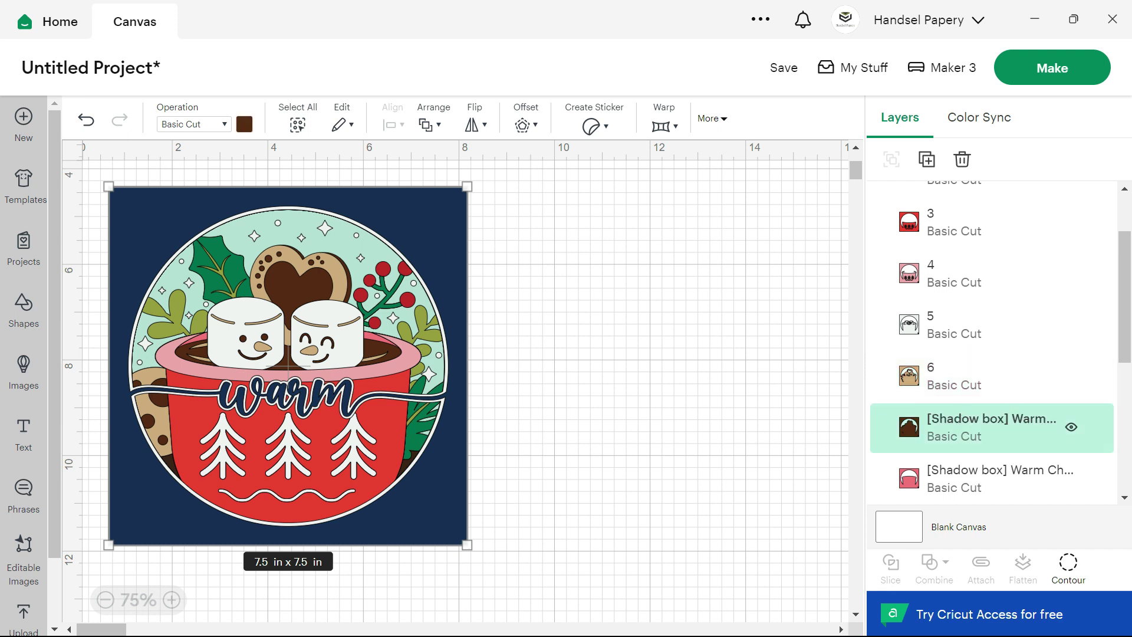
# - Rename the brown layer below layer 6 as 7 and the pink layer beneath it as 8
pyautogui.doubleClick(962, 429)
pyautogui.write('7')
pyautogui.click(962, 476)
pyautogui.doubleClick(962, 476)
pyautogui.write('8')
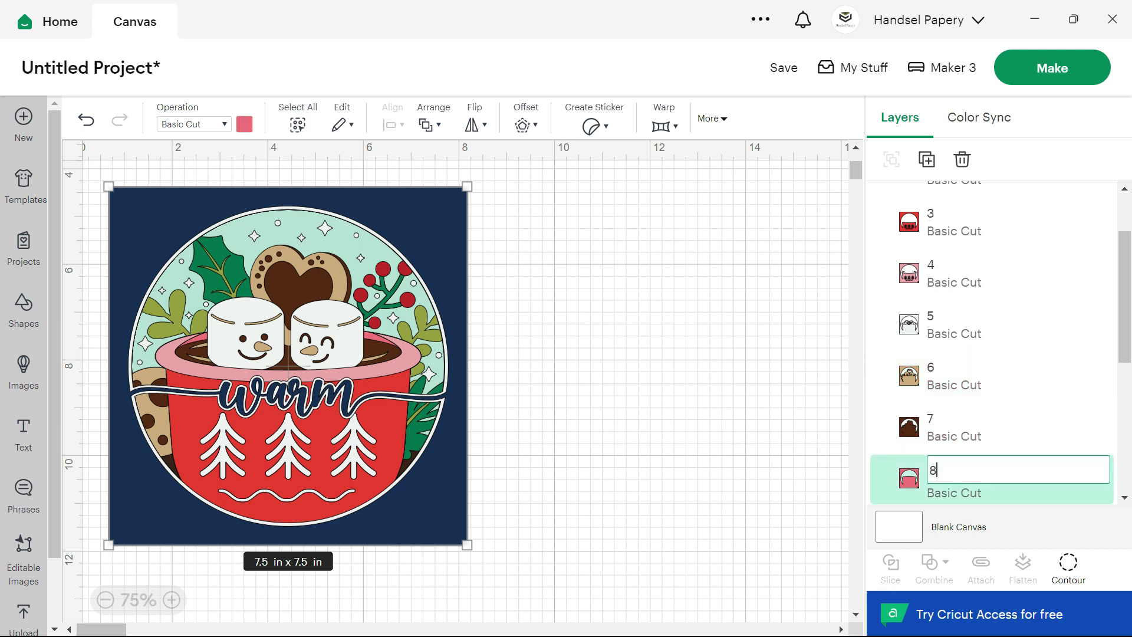
# - Rename the dark green layer as 9 and the olive green layer as 10
pyautogui.scroll(-3, 972, 462)
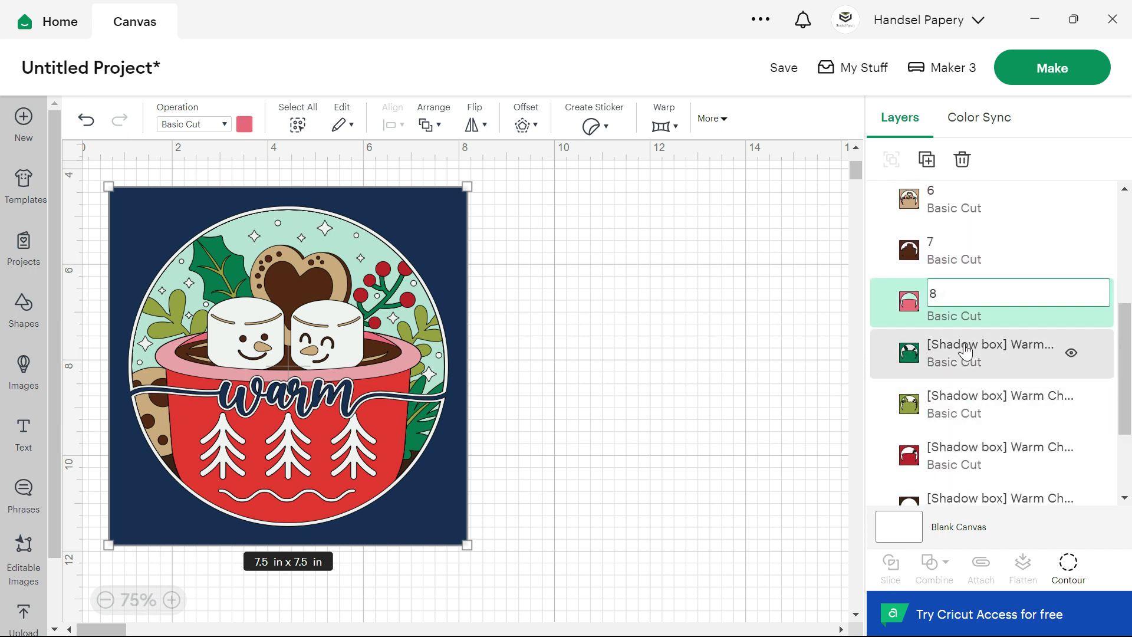
pyautogui.scroll(-3, 968, 325)
pyautogui.doubleClick(968, 215)
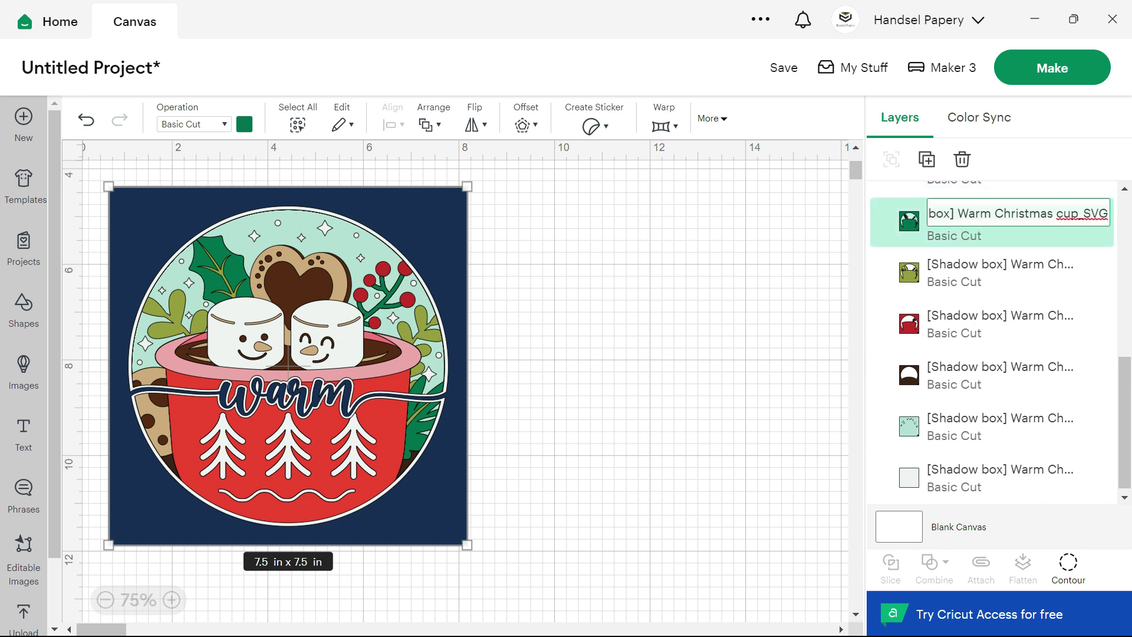
pyautogui.write('9')
pyautogui.press('Return')
pyautogui.doubleClick(969, 266)
pyautogui.write('10')
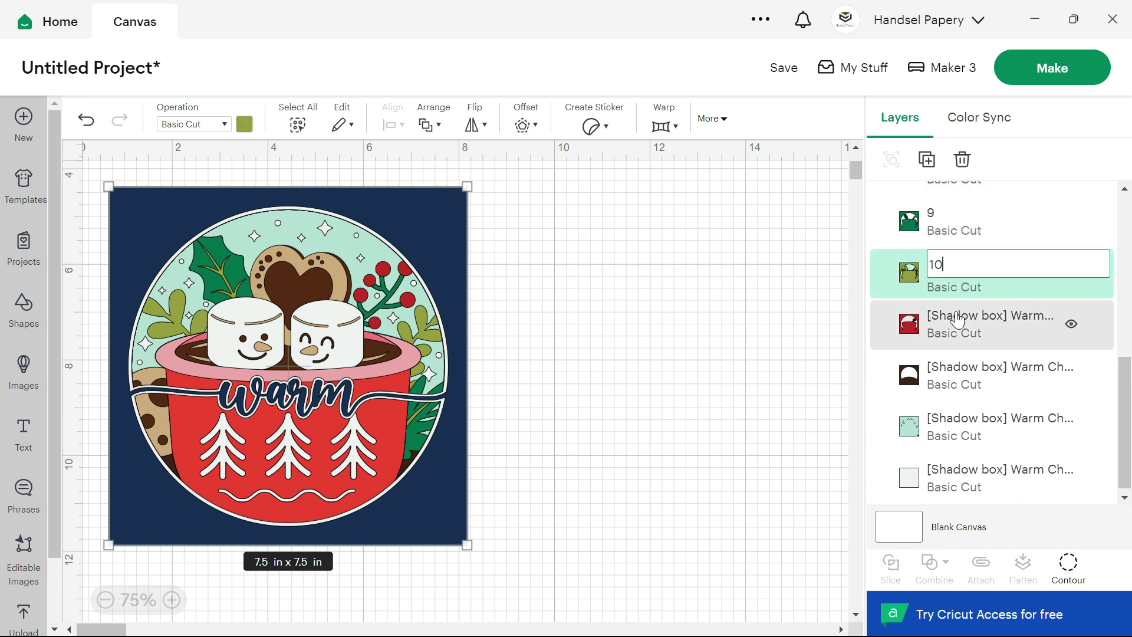
pyautogui.press('Return')
# - Rename the dark red layer as 11 and the dark brown layer below it as 12
pyautogui.doubleClick(955, 326)
pyautogui.write('11')
pyautogui.press('Return')
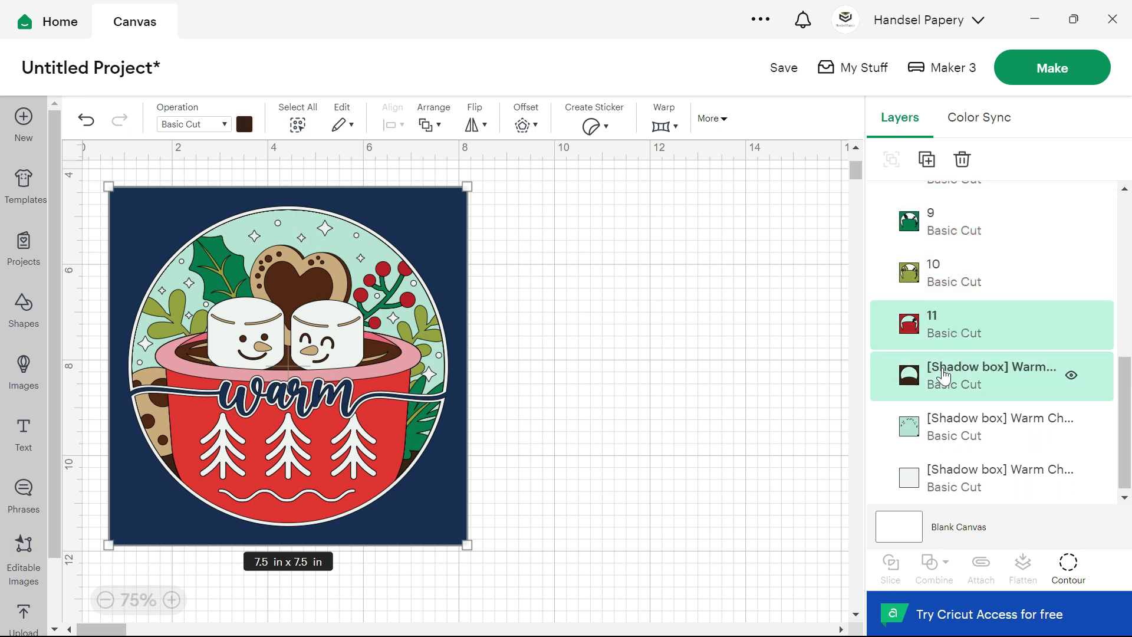
pyautogui.doubleClick(942, 368)
pyautogui.write('12')
pyautogui.press('Return')
# - Rename the mint layer as 13 and the plain white backing layer as 14
pyautogui.click(946, 420)
pyautogui.doubleClick(947, 420)
pyautogui.write('1')
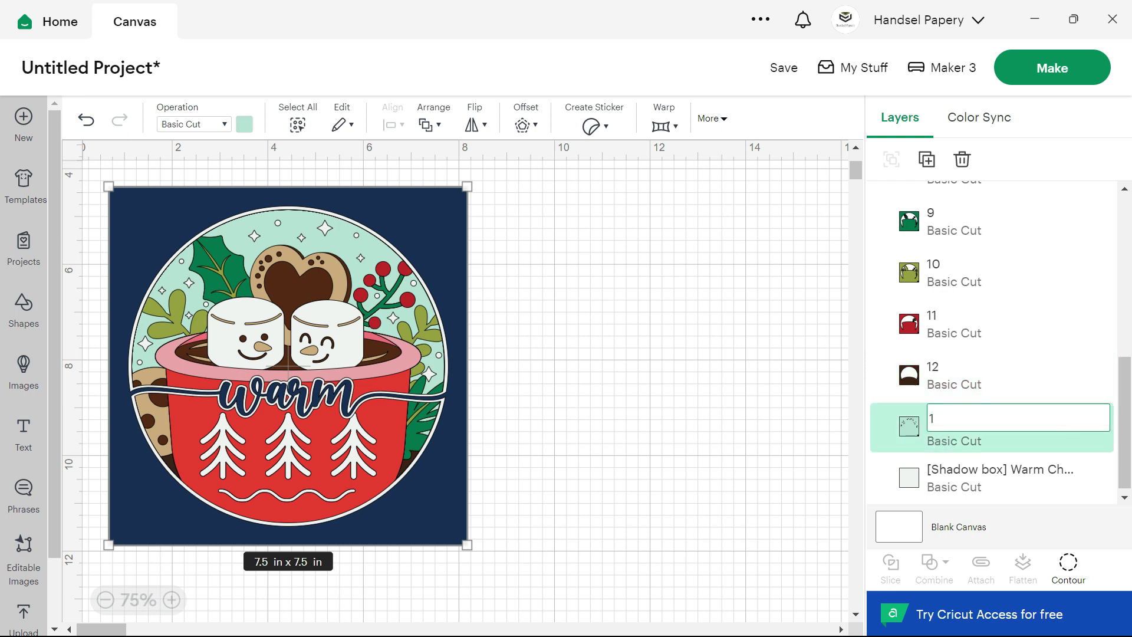
pyautogui.write('3')
pyautogui.press('Return')
pyautogui.doubleClick(937, 471)
pyautogui.write('14')
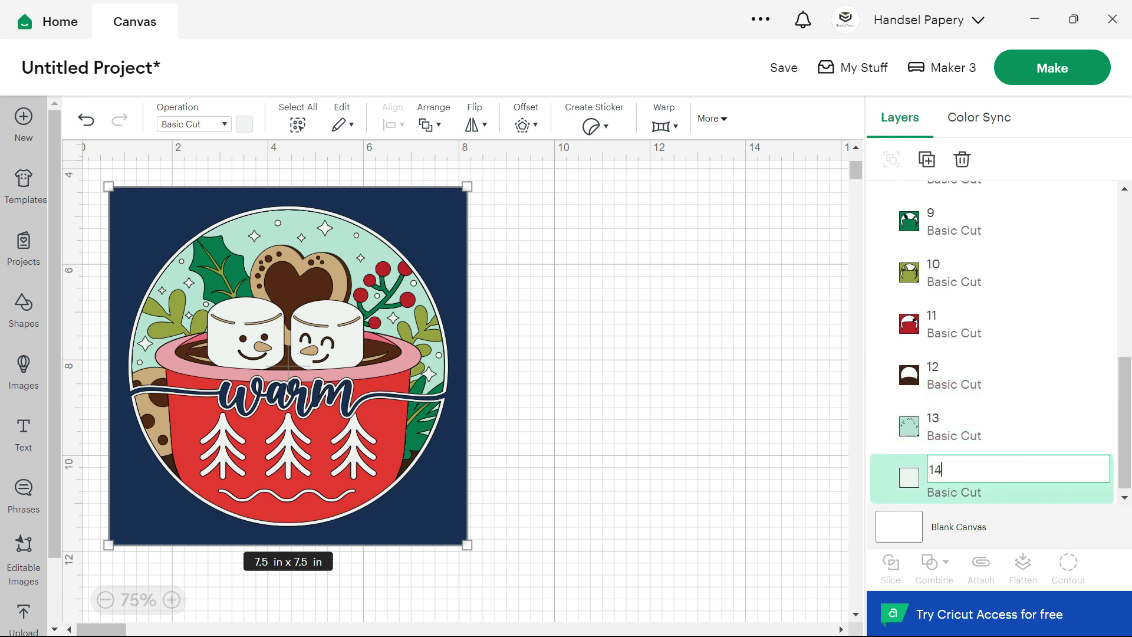
pyautogui.press('Return')
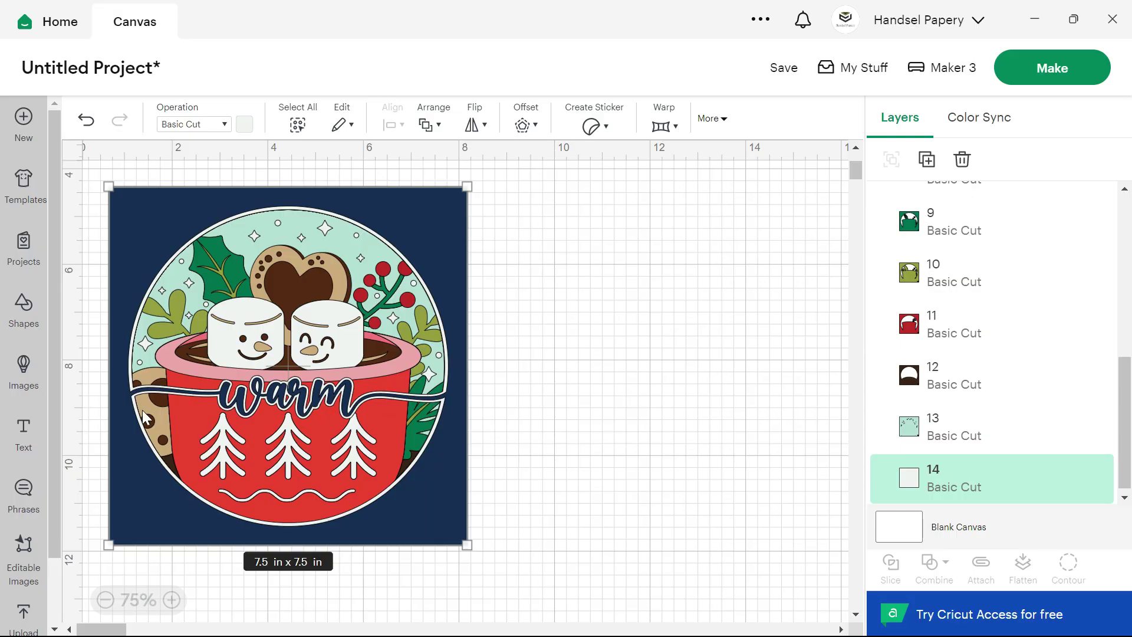
# - Insert a circle shape and set its size to 7.5 x 7.5 in
pyautogui.click(26, 307)
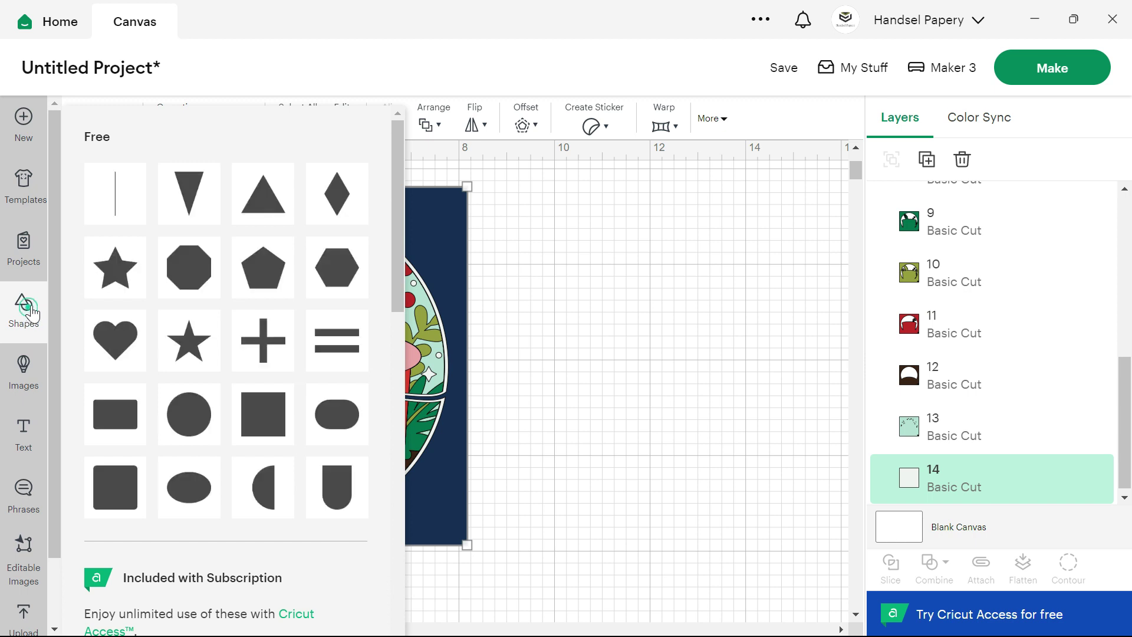
pyautogui.click(187, 412)
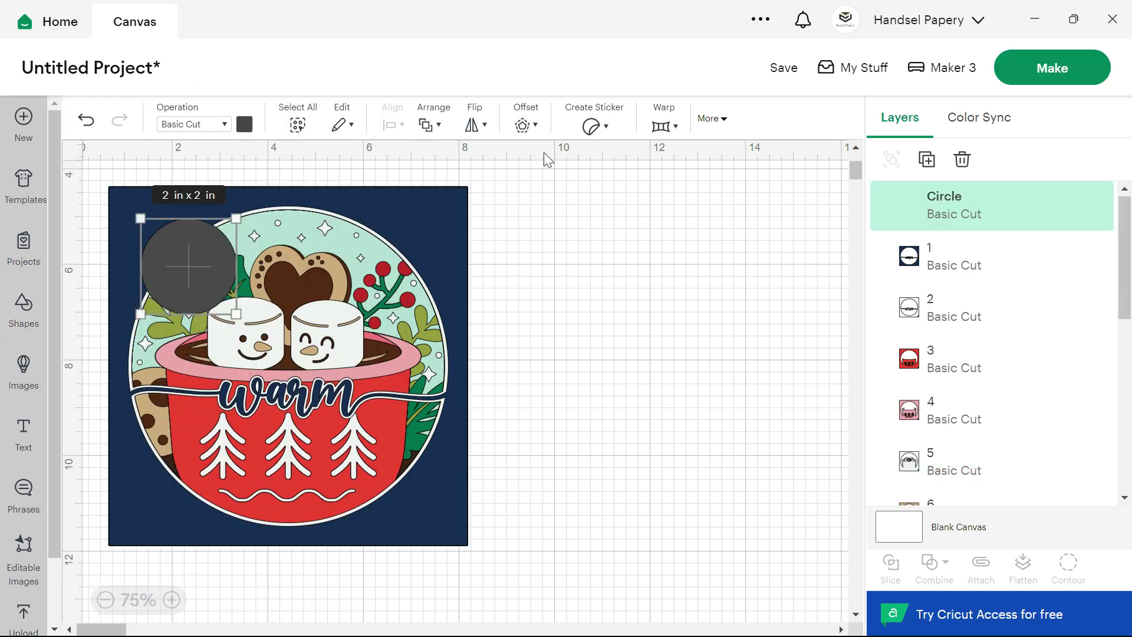
pyautogui.click(716, 115)
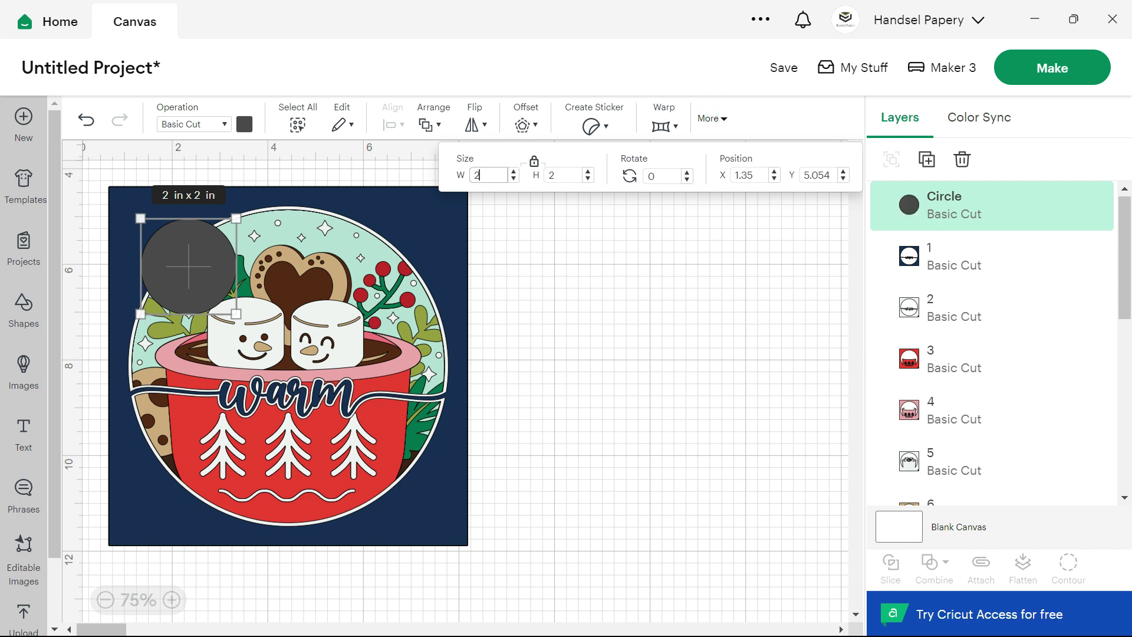
pyautogui.write('7.5')
pyautogui.press('Return')
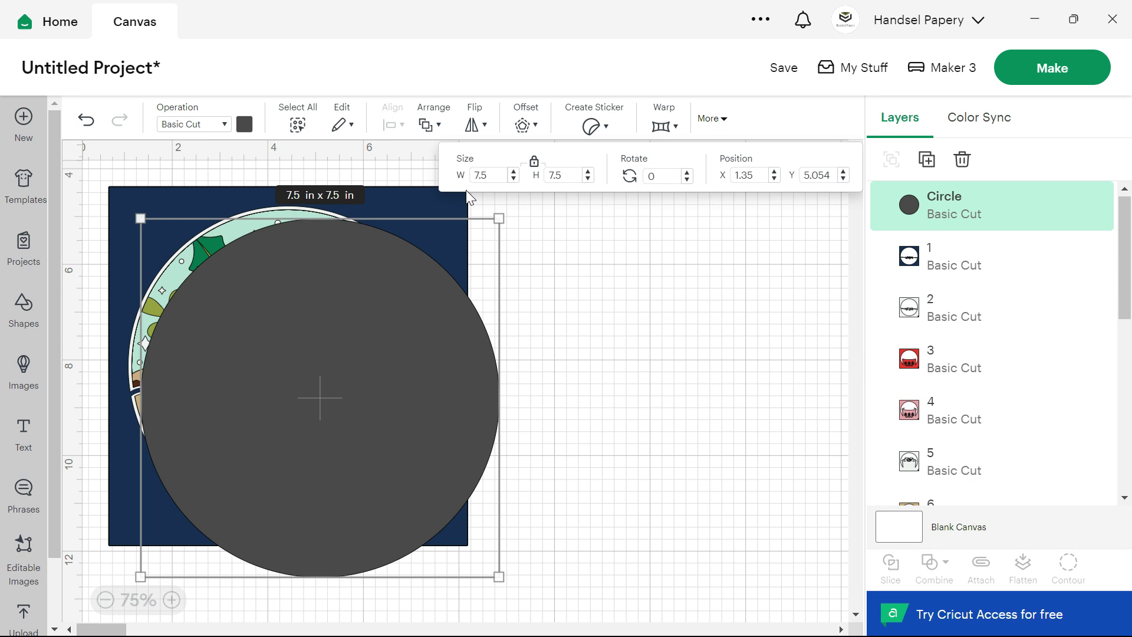
pyautogui.click(396, 328)
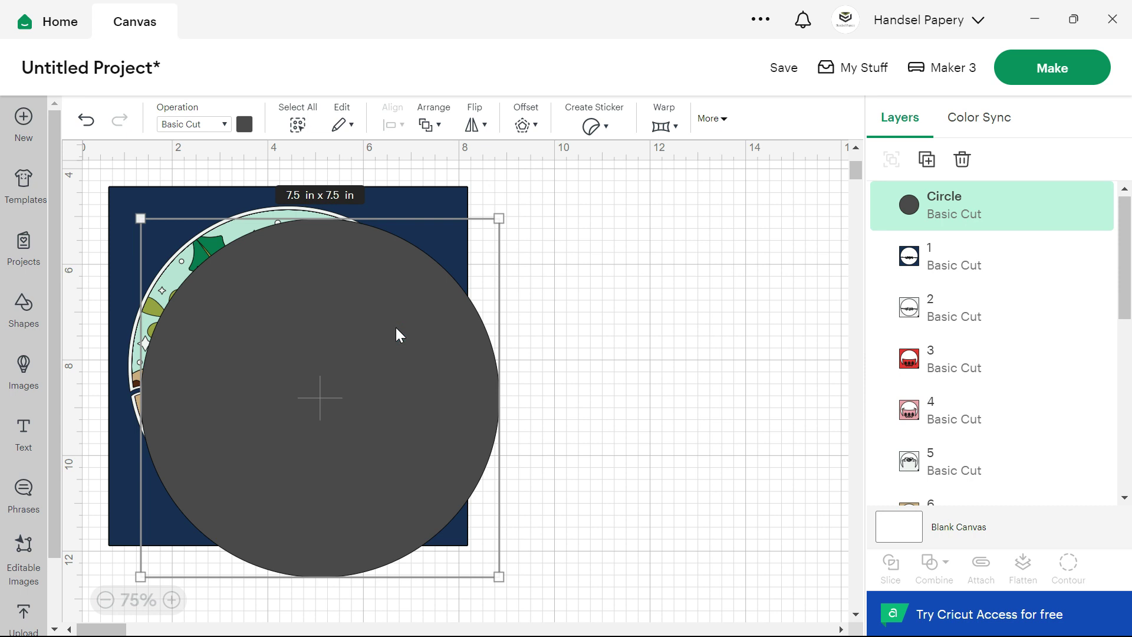
# - Duplicate the 7.5 in circle 13 times to have one circle for each of the 14 layers
pyautogui.rightClick(395, 327)
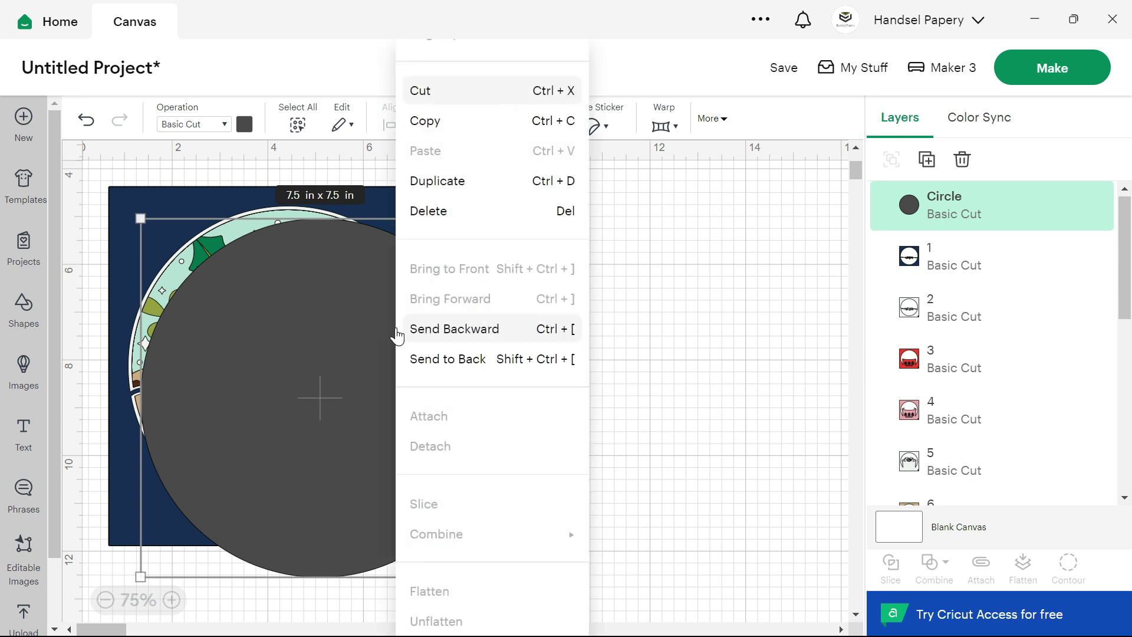
pyautogui.click(495, 183)
pyautogui.hotkey('ctrl', 'd')
pyautogui.hotkey('ctrl', 'd')
pyautogui.hotkey('ctrl', 'd')
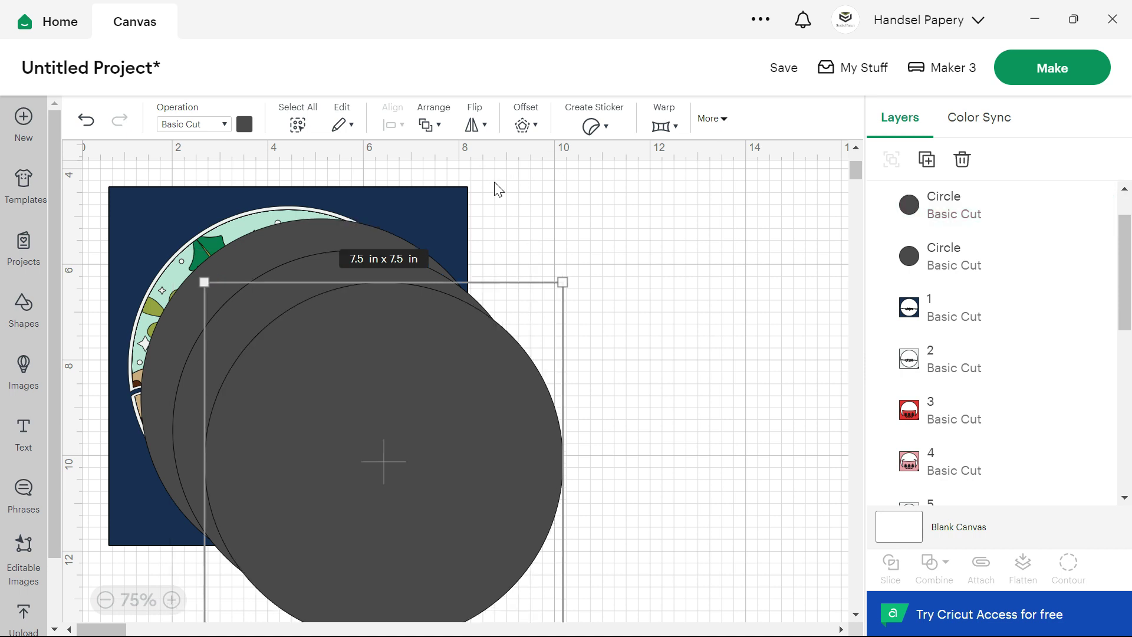
pyautogui.hotkey('ctrl', 'd')
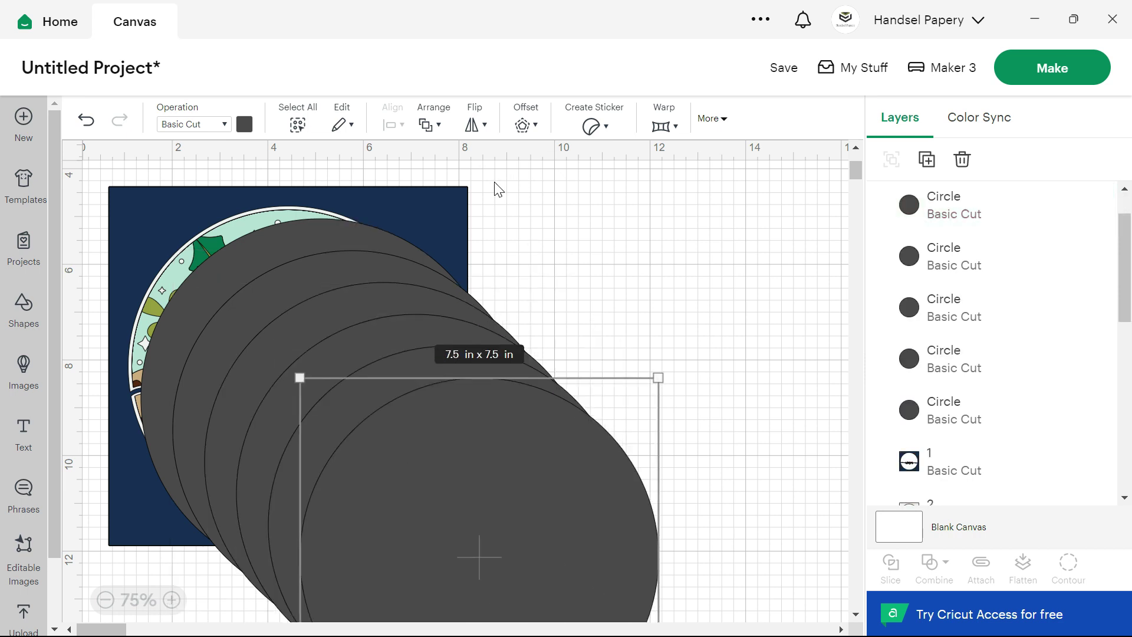
pyautogui.hotkey('ctrl', 'd')
pyautogui.hotkey('ctrl', 'd')
pyautogui.hotkey('ctrl', 'd')
pyautogui.hotkey('ctrl', 'd')
pyautogui.hotkey('ctrl', 'd')
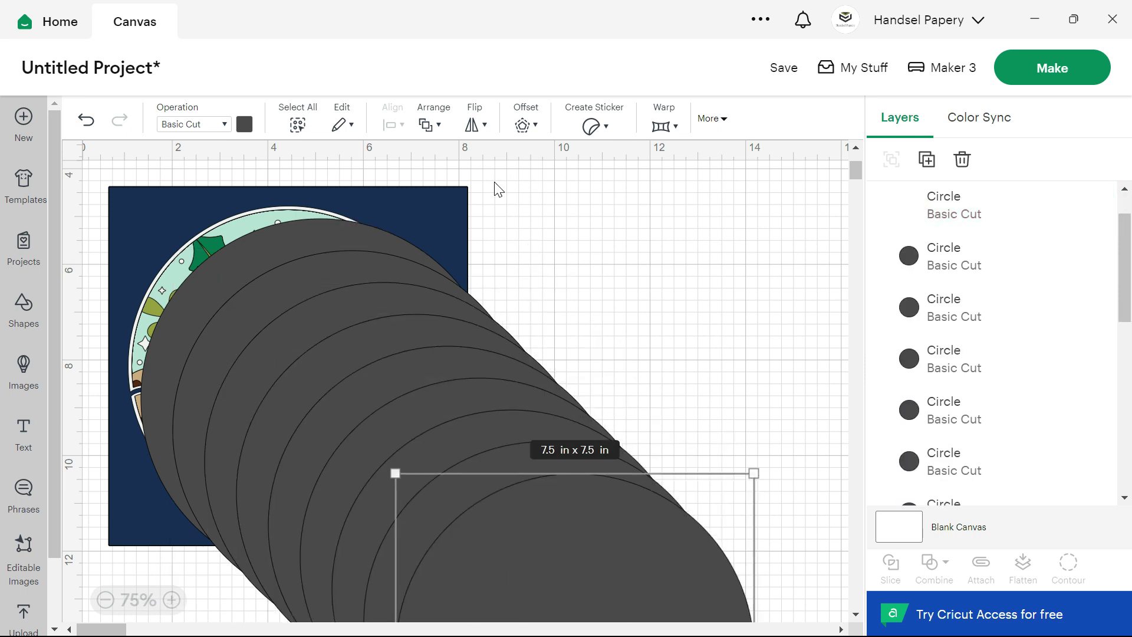
pyautogui.hotkey('ctrl', 'd')
pyautogui.hotkey('ctrl', 'd')
pyautogui.hotkey('ctrl', 'd')
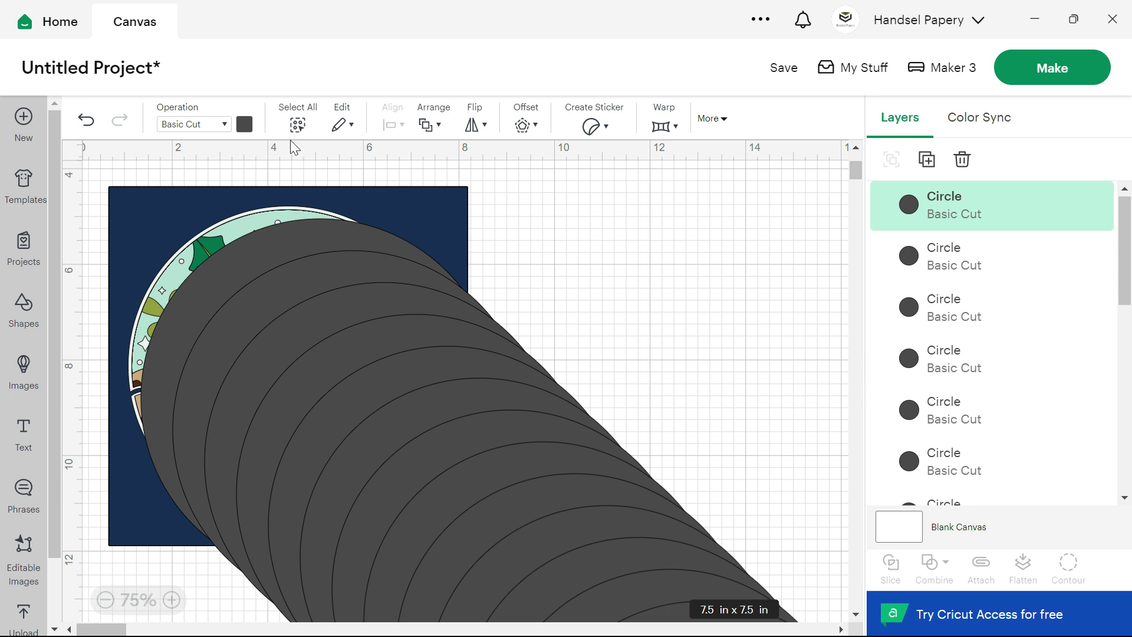
# - Select everything on the canvas and center all circles and artwork layers on one another
pyautogui.click(298, 126)
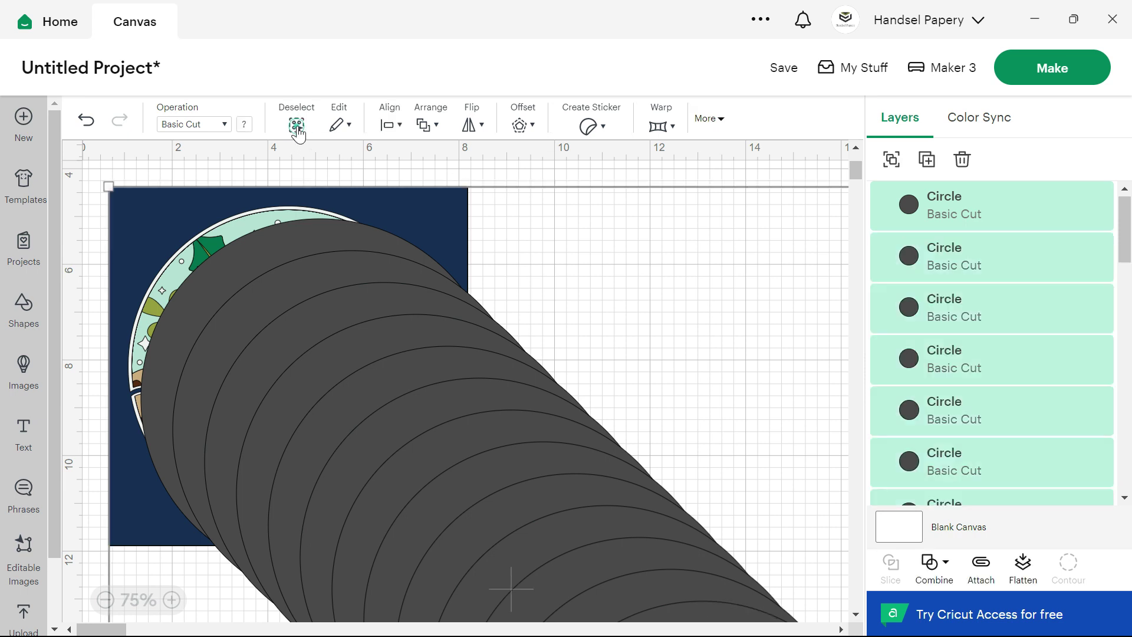
pyautogui.click(390, 125)
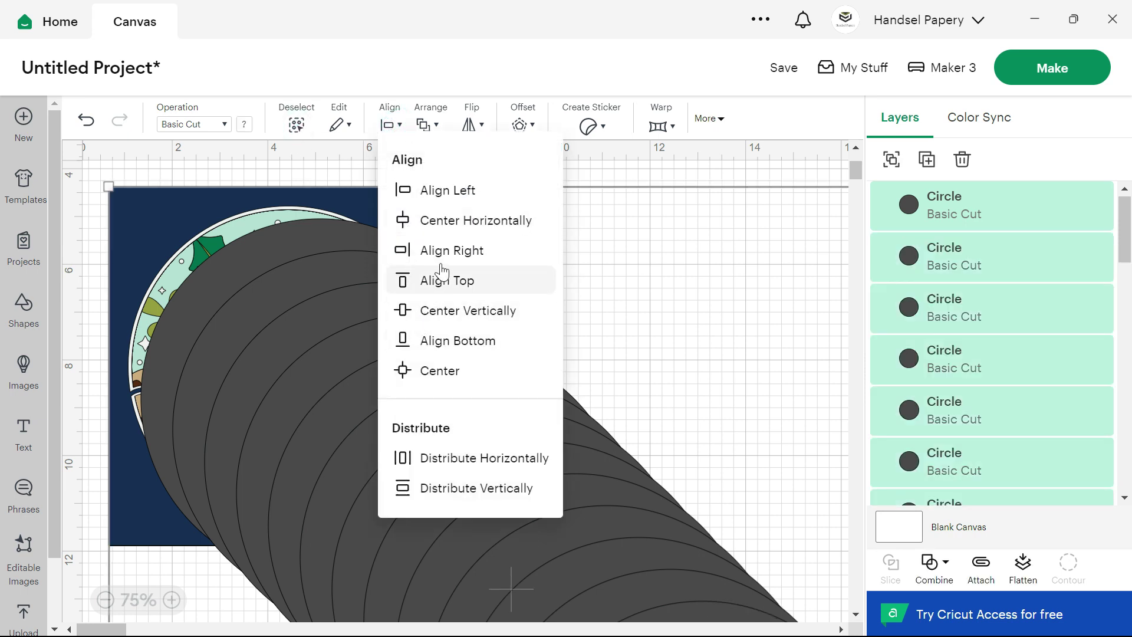
pyautogui.click(439, 371)
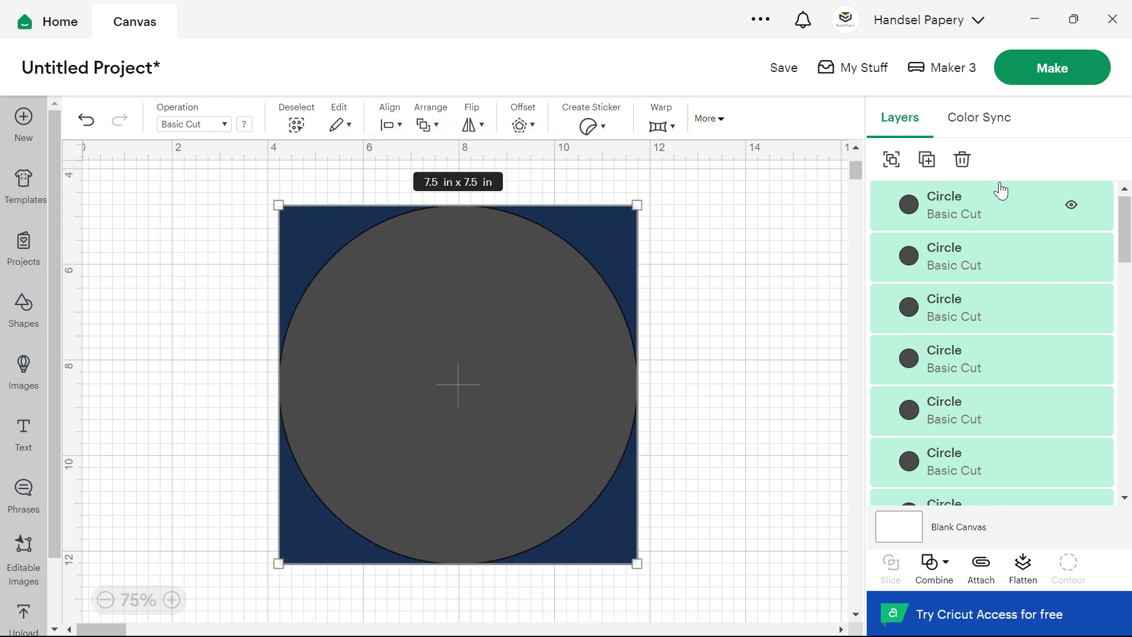
# - Intersect layer 1 with the circle directly above it and merge the result into a single layer
pyautogui.scroll(-5, 967, 369)
pyautogui.click(967, 305)
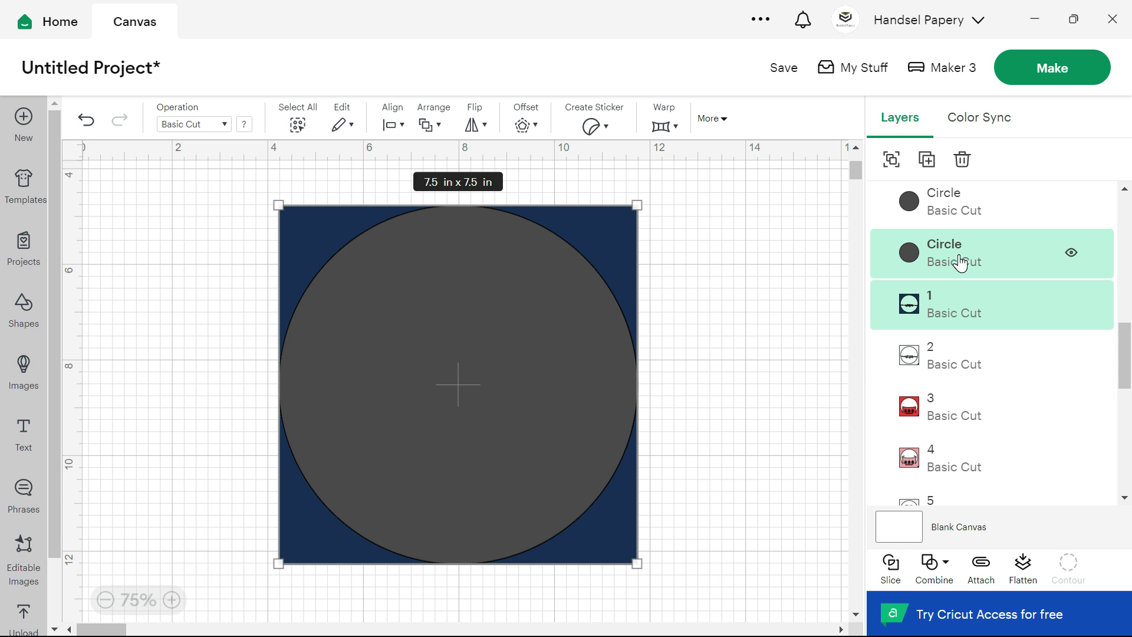
pyautogui.click(937, 570)
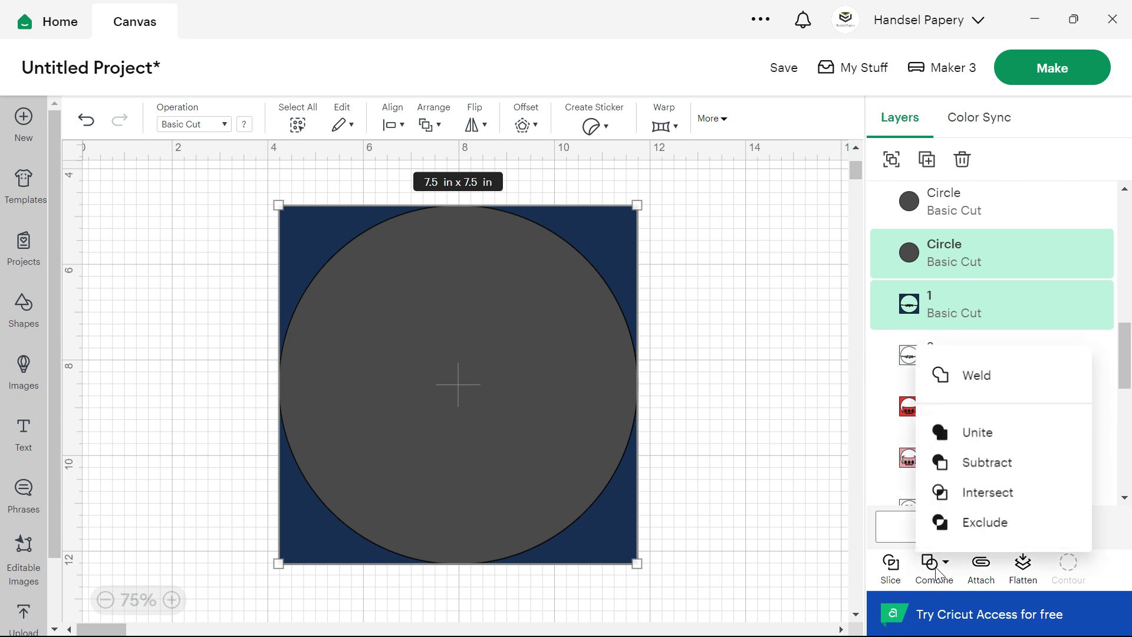
pyautogui.click(956, 494)
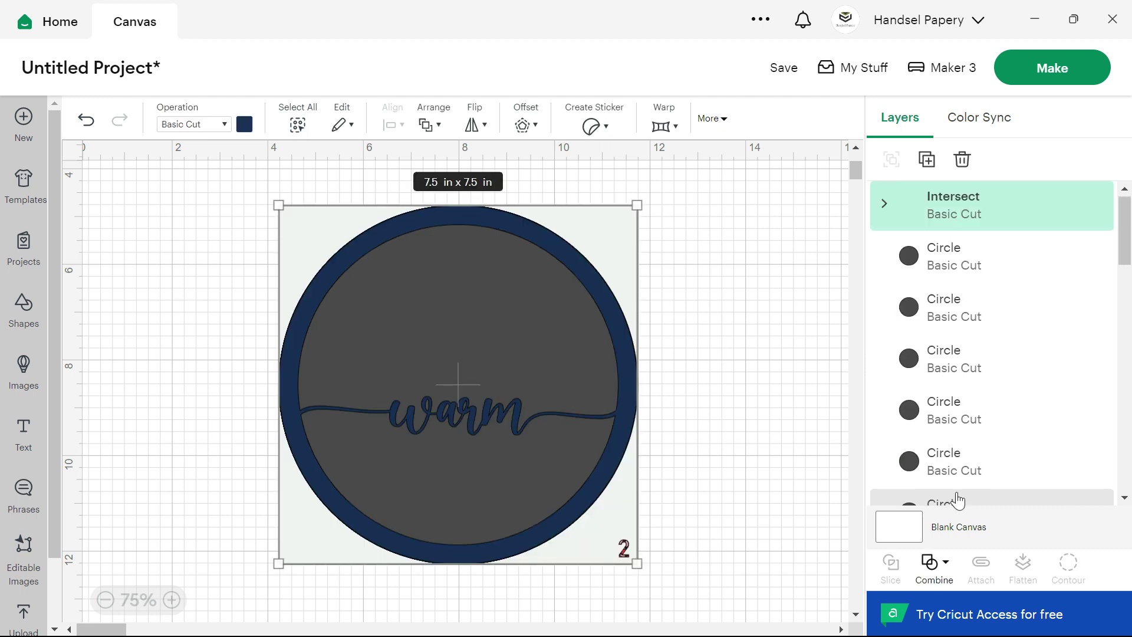
pyautogui.click(934, 566)
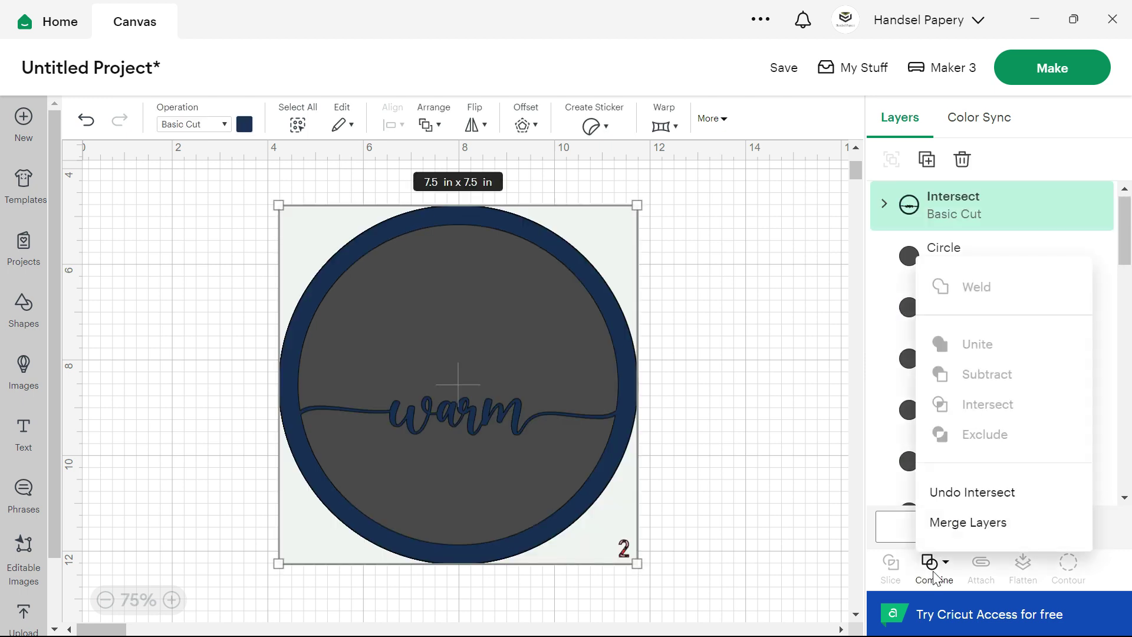
pyautogui.click(967, 492)
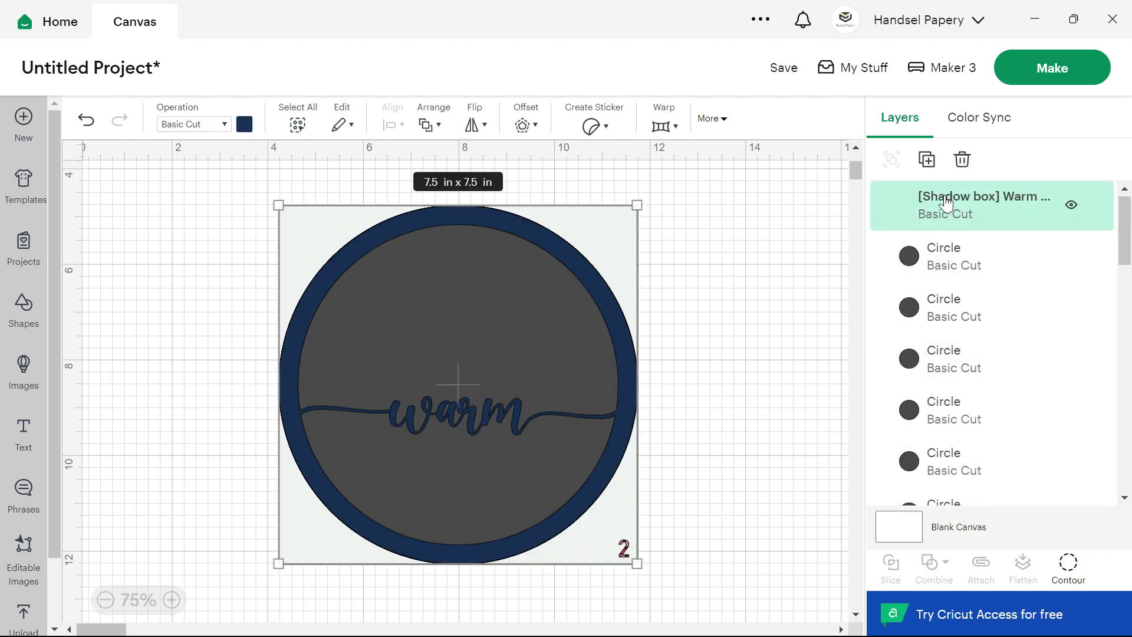
# - Rename the merged navy circular layer as 1
pyautogui.doubleClick(947, 200)
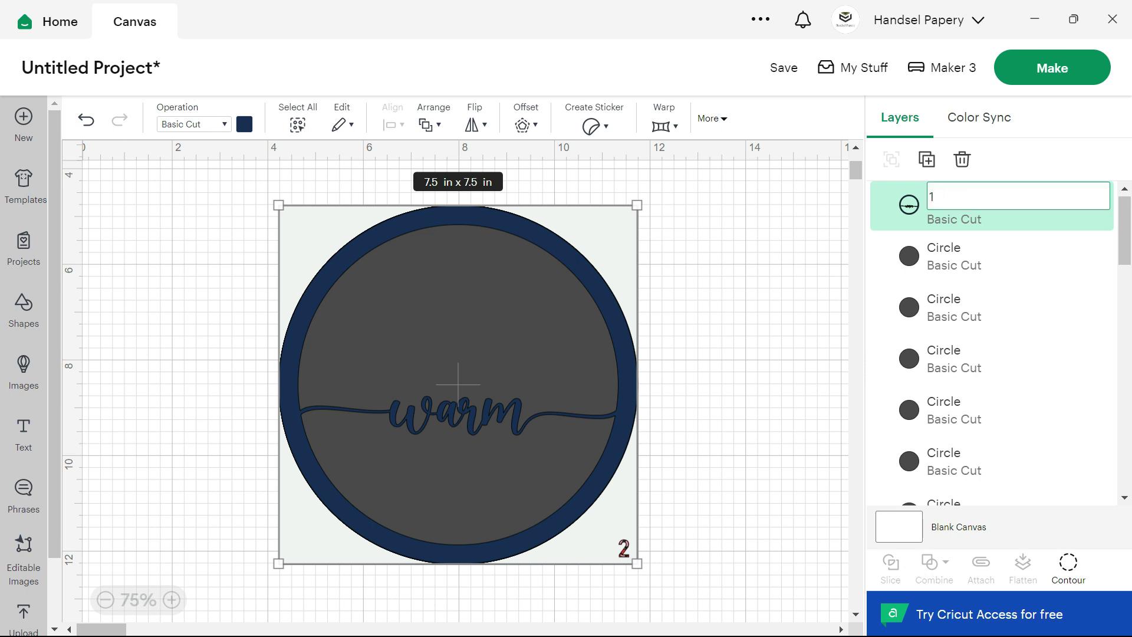
pyautogui.write('1')
pyautogui.press('Return')
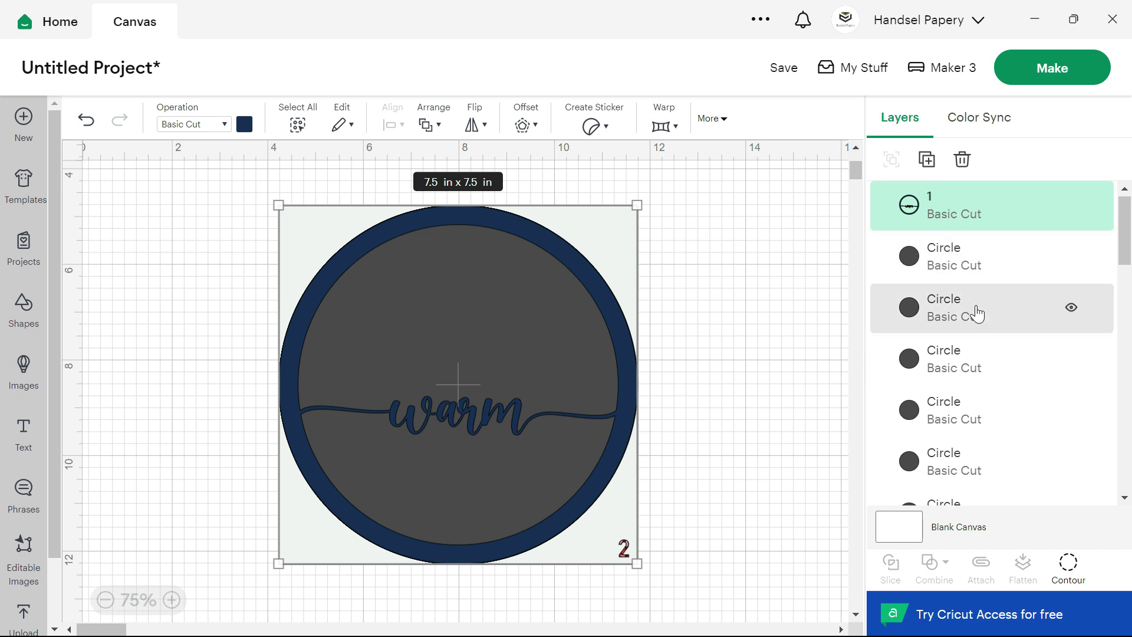
# - Intersect layer 2 with the circle directly above it and merge the result into a single layer
pyautogui.scroll(-1, 971, 330)
pyautogui.scroll(-3, 955, 353)
pyautogui.click(941, 393)
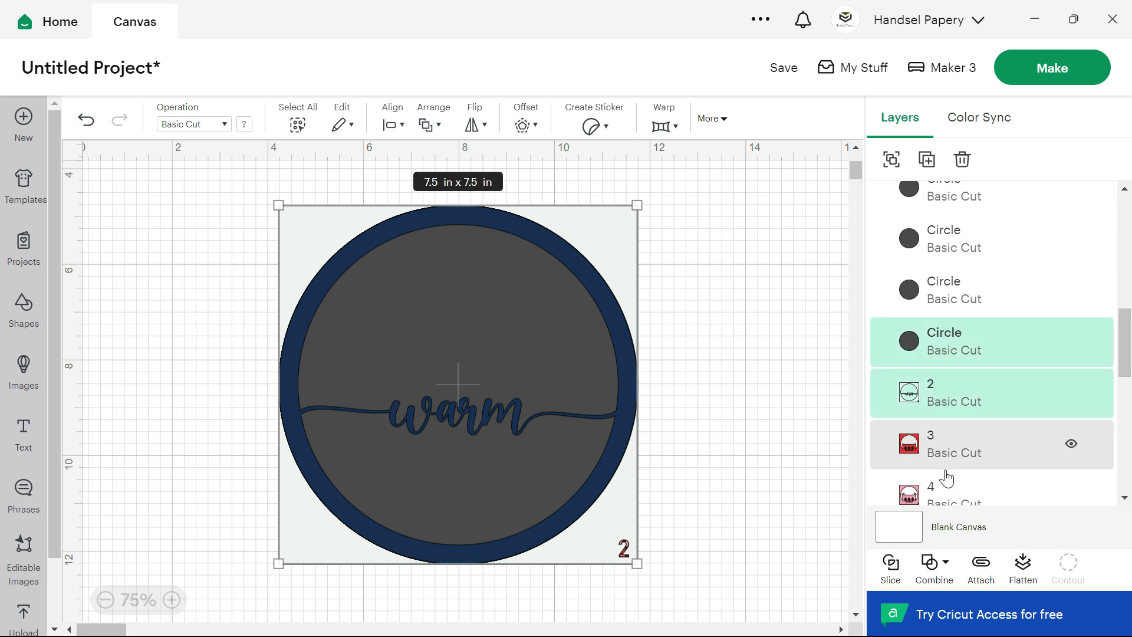
pyautogui.click(933, 566)
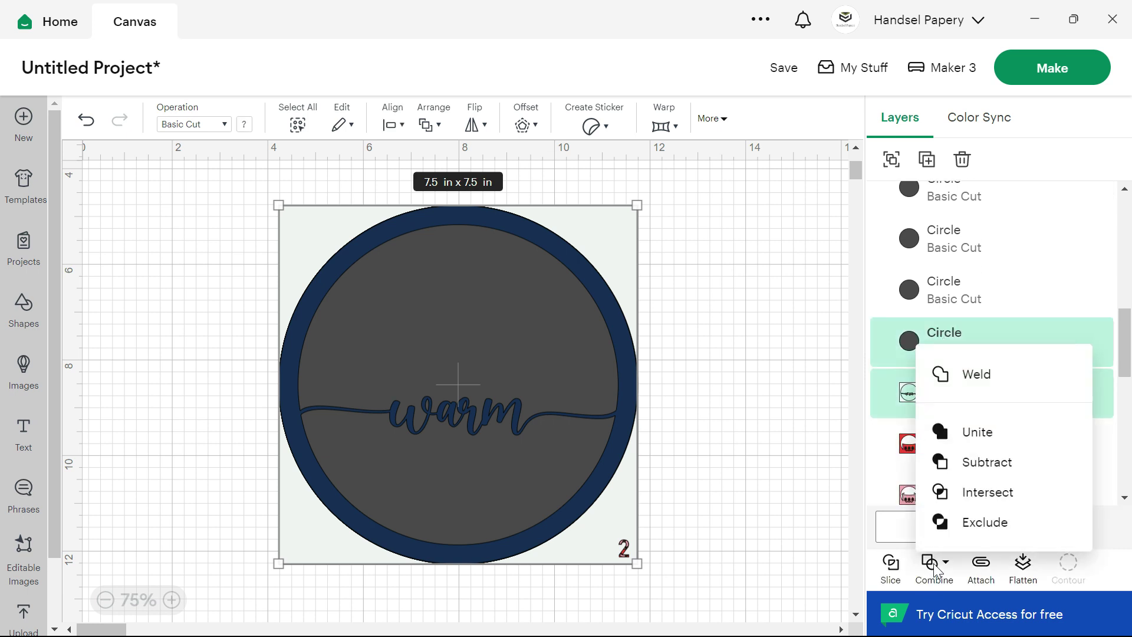
pyautogui.click(971, 500)
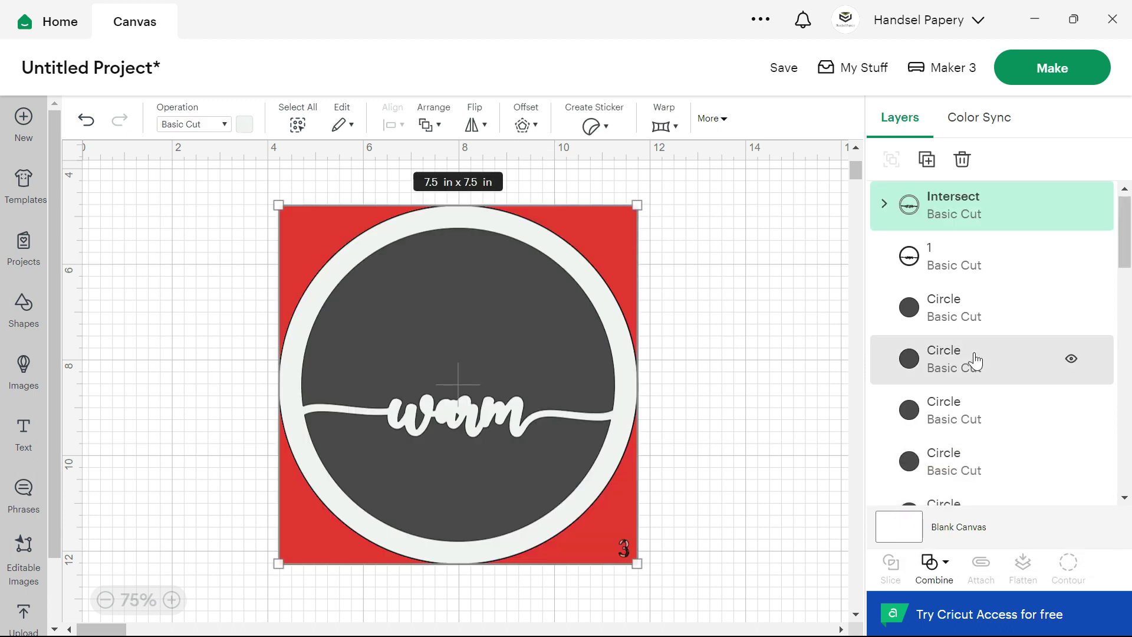
pyautogui.click(940, 586)
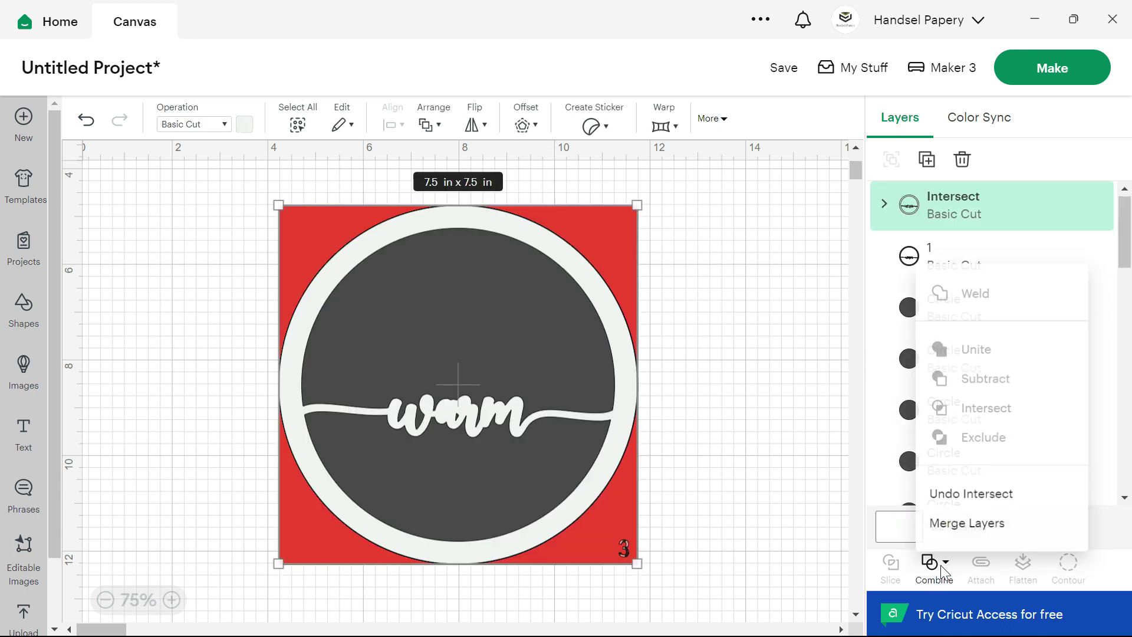
pyautogui.click(965, 533)
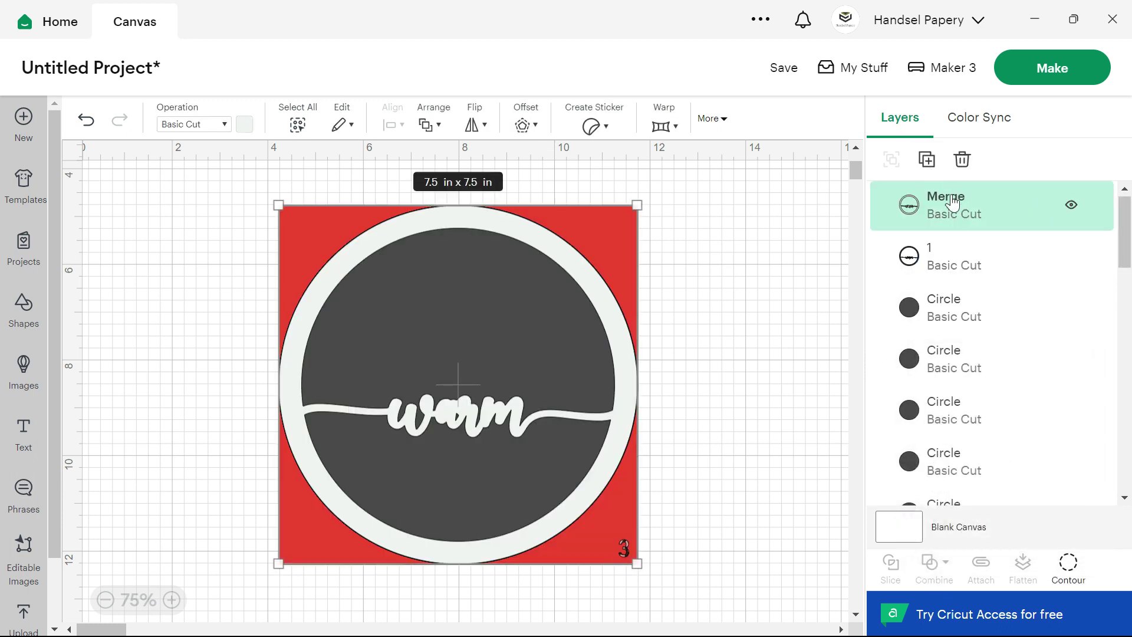
# - Rename the merged white circular layer as 2
pyautogui.doubleClick(953, 203)
pyautogui.write('2')
pyautogui.press('Return')
# - Intersect layer 3 with the circle layer directly above it
pyautogui.scroll(-8, 973, 321)
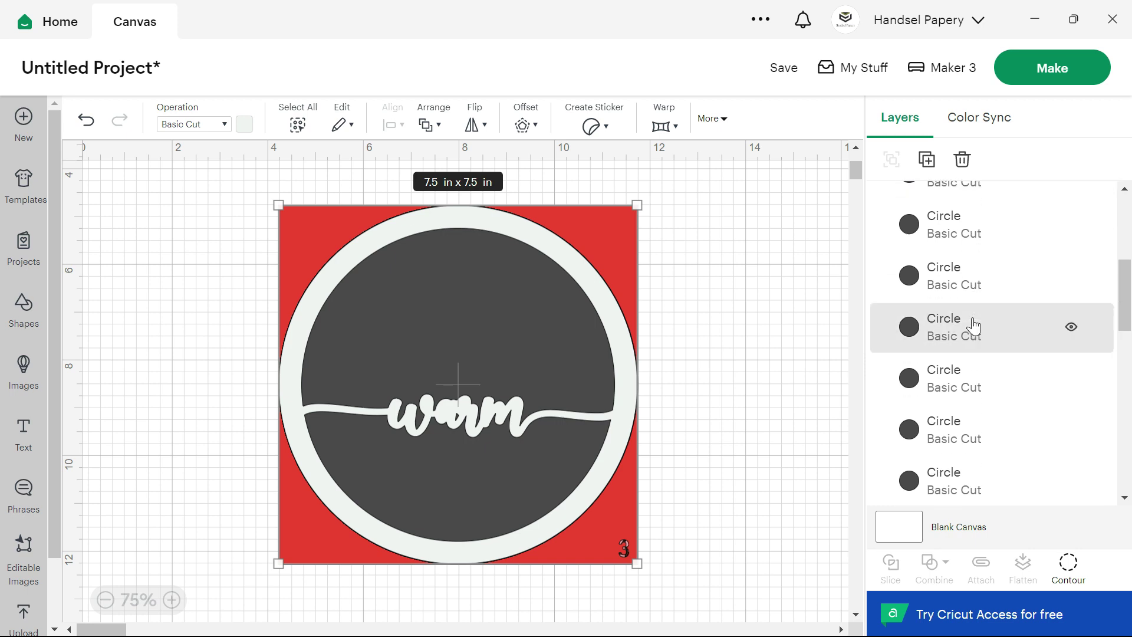
pyautogui.click(940, 472)
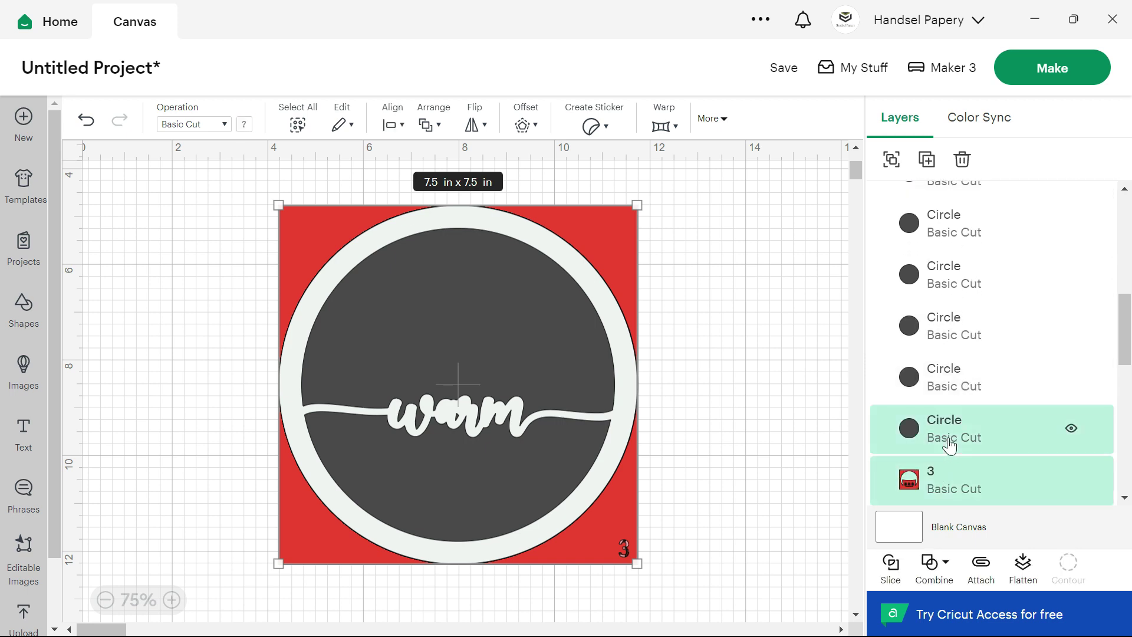
pyautogui.click(937, 566)
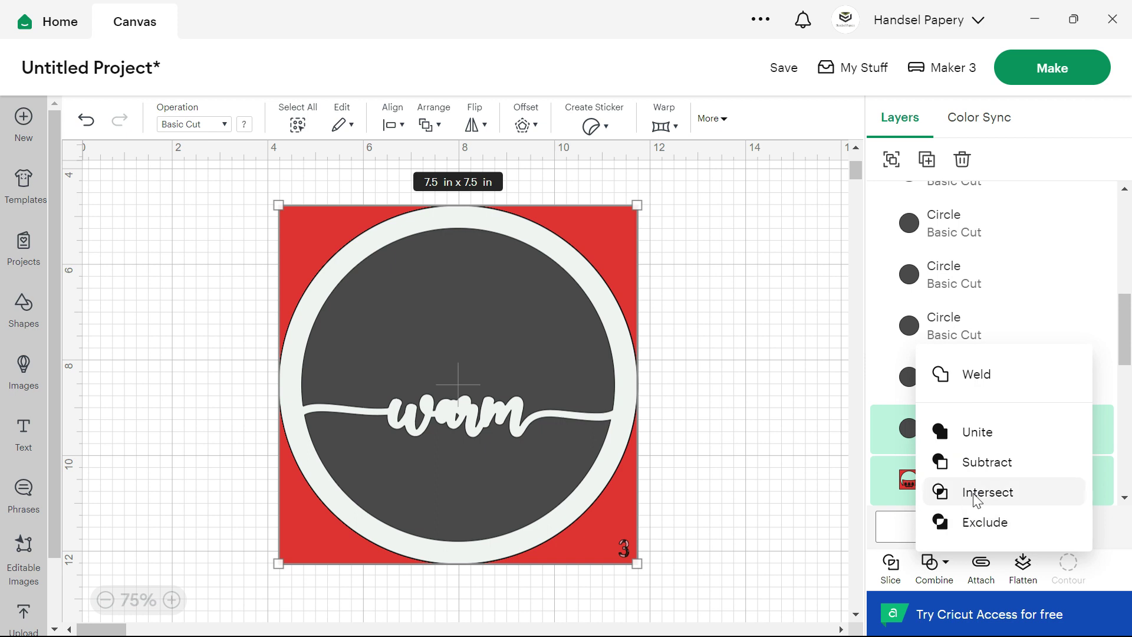
pyautogui.click(974, 494)
# - Merge the red intersect result into a single layer and rename it as 3
pyautogui.click(937, 565)
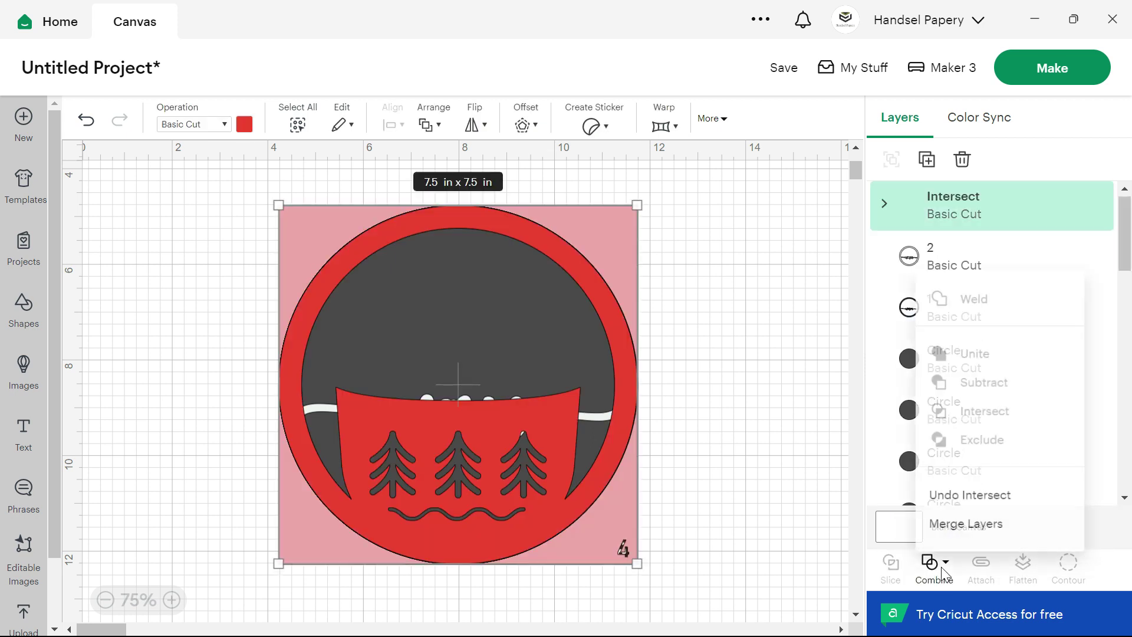
pyautogui.click(953, 523)
pyautogui.doubleClick(949, 198)
pyautogui.write('3')
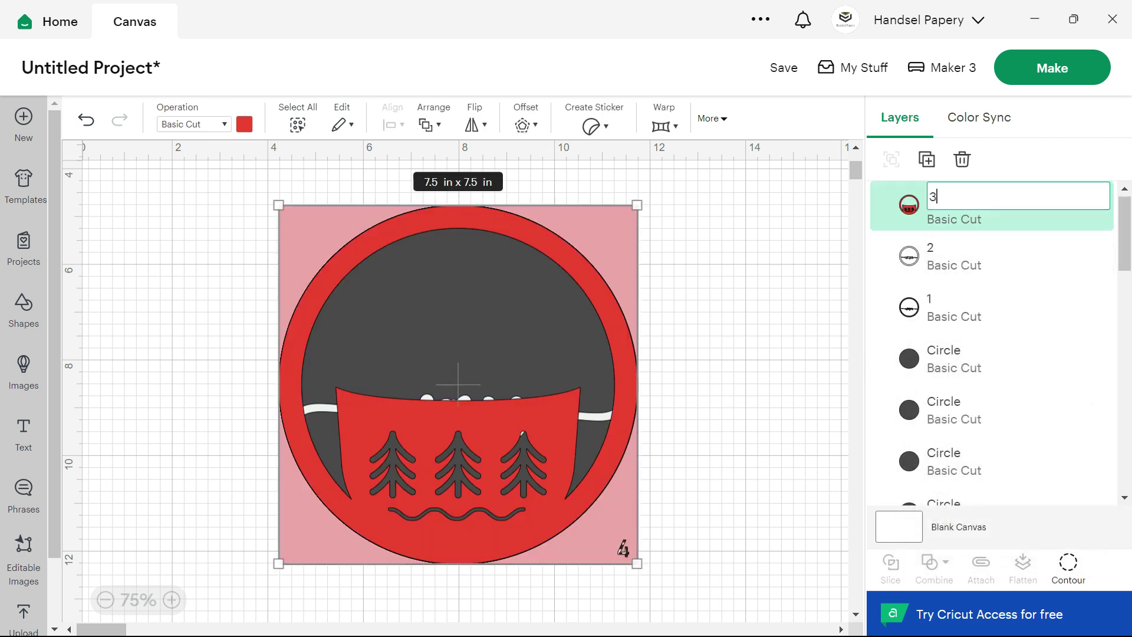
pyautogui.press('Return')
# - Intersect layer 4 with the circle layer directly above it
pyautogui.scroll(-5, 950, 348)
pyautogui.click(943, 474)
pyautogui.keyDown('shift'); pyautogui.click(950, 440); pyautogui.keyUp('shift')
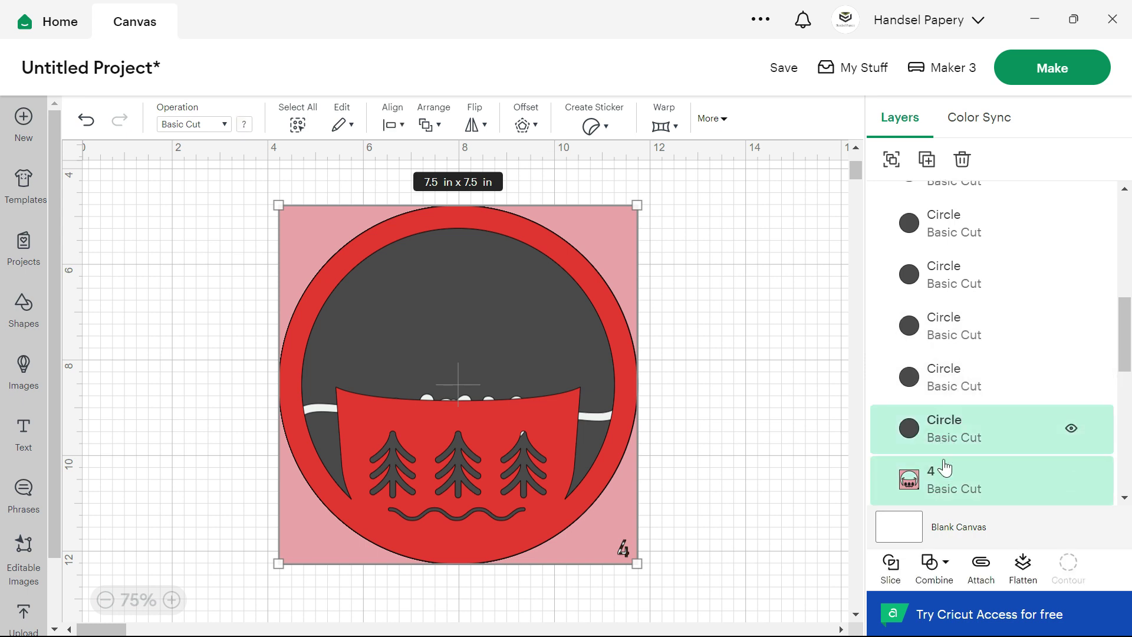
pyautogui.click(936, 565)
pyautogui.click(963, 491)
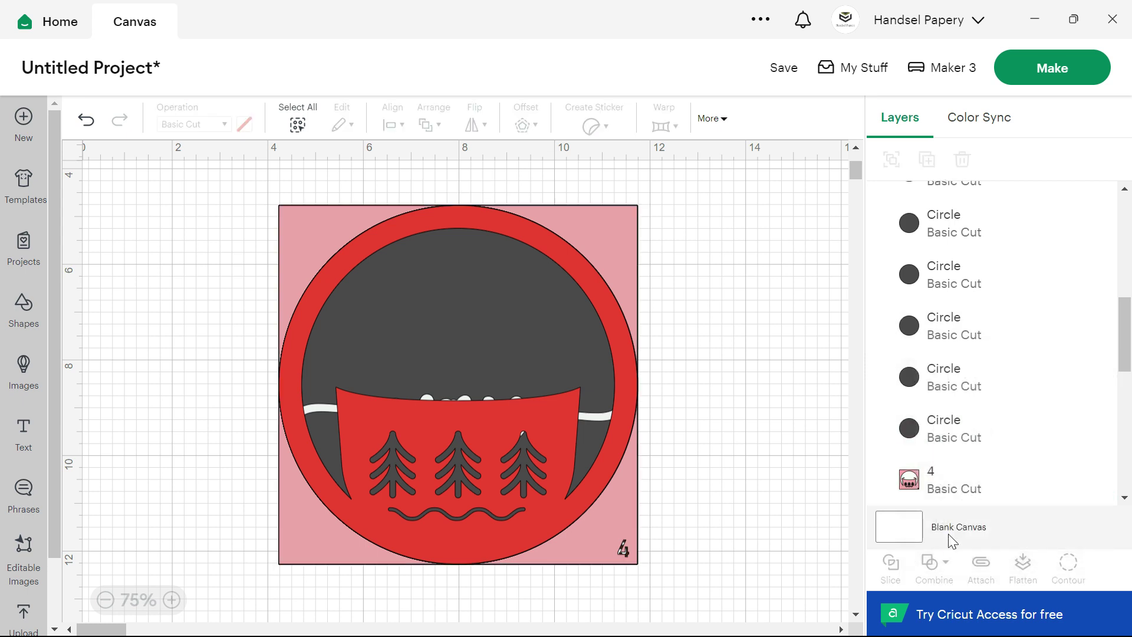
# - Merge the light pink intersect result into a single layer and rename it as 4
pyautogui.click(939, 564)
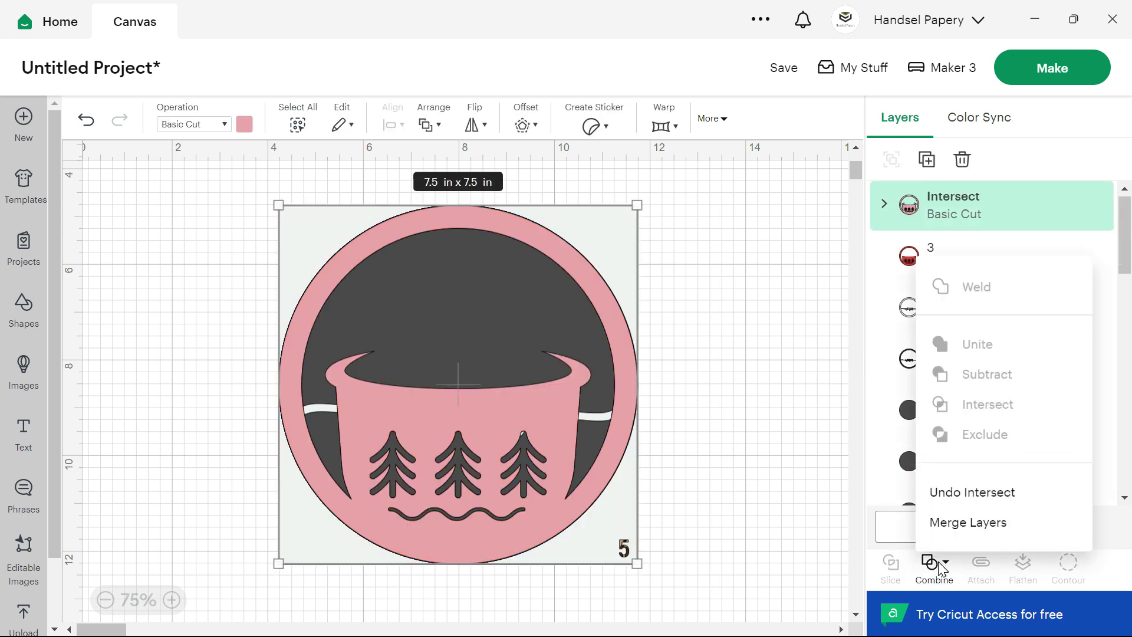
pyautogui.click(944, 524)
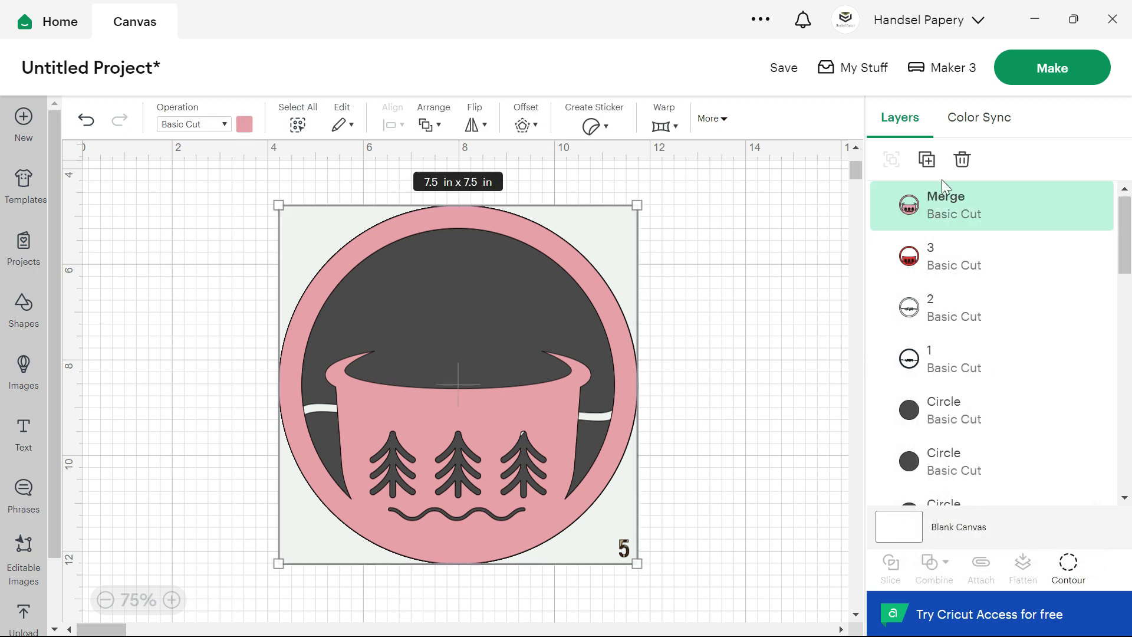
pyautogui.doubleClick(942, 203)
pyautogui.write('4')
# - Intersect layer 5 with the circle layer directly above it
pyautogui.scroll(-5, 946, 389)
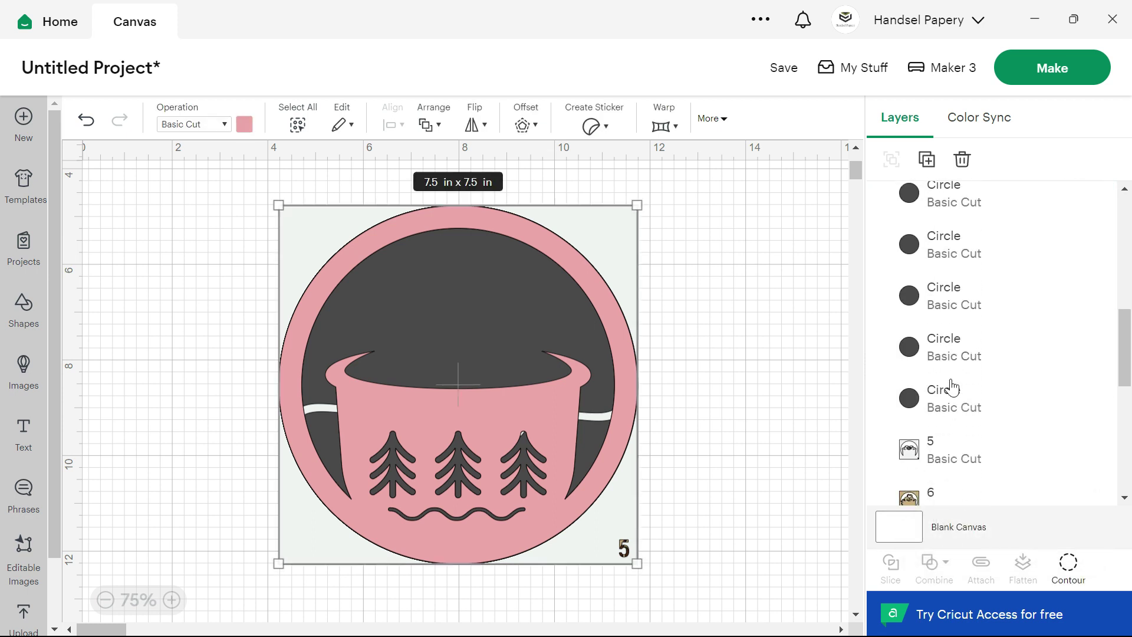
pyautogui.click(938, 414)
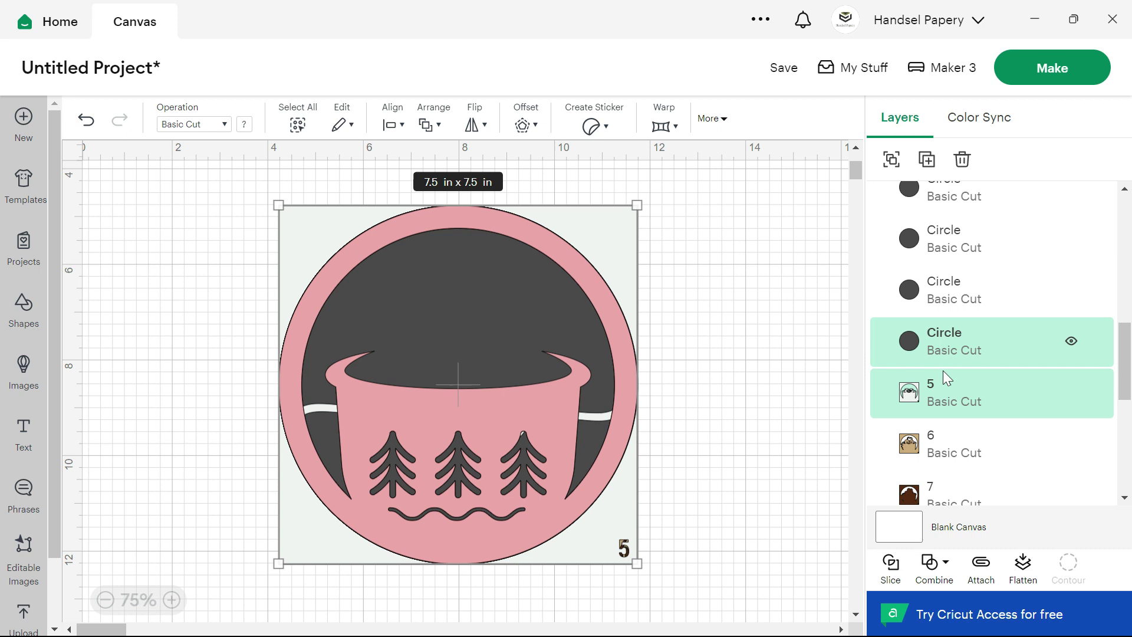
pyautogui.click(936, 564)
pyautogui.click(958, 491)
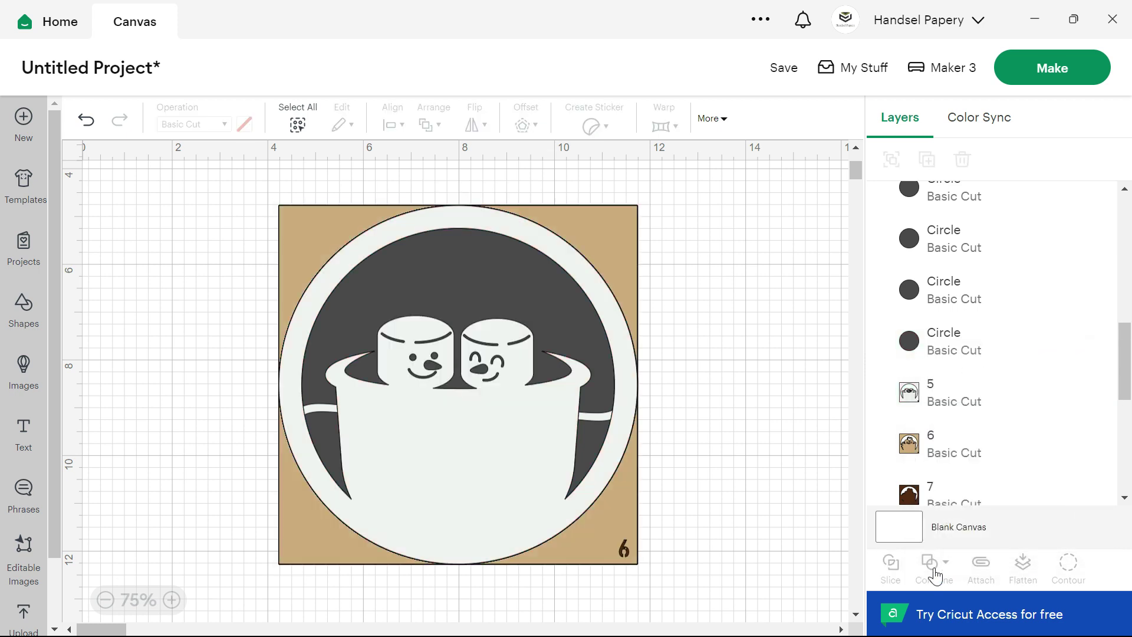
# - Merge the white marshmallow intersect result into a single layer and rename it as 5
pyautogui.click(931, 563)
pyautogui.click(944, 525)
pyautogui.click(939, 202)
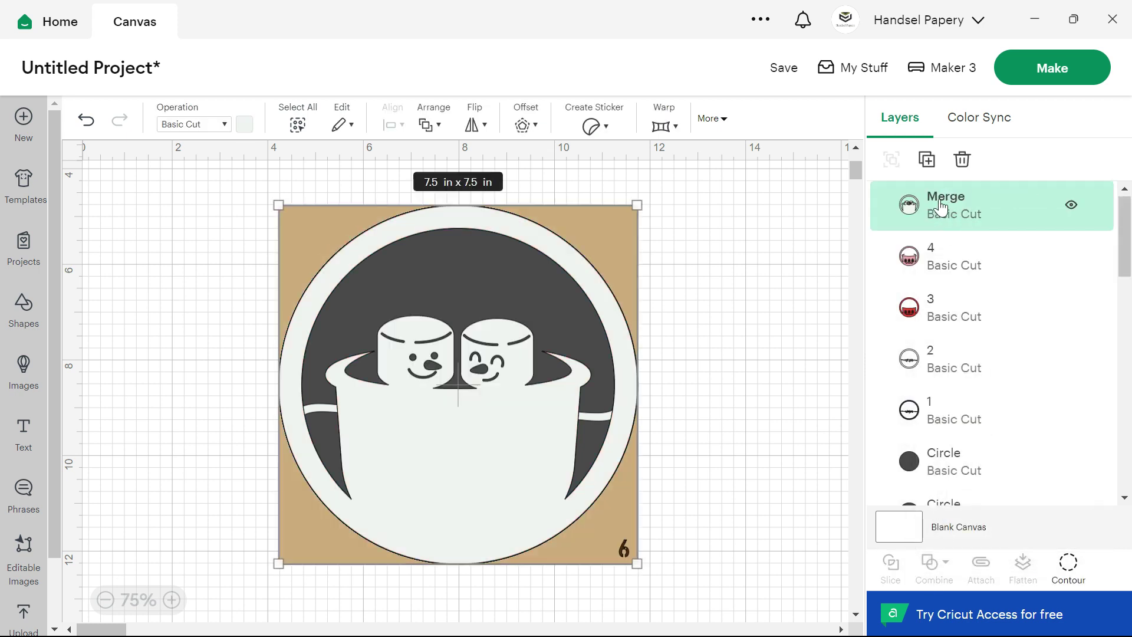
pyautogui.doubleClick(943, 196)
pyautogui.write('5')
pyautogui.press('Return')
# - Intersect layer 6 with the circle layer directly above it
pyautogui.scroll(-5, 935, 445)
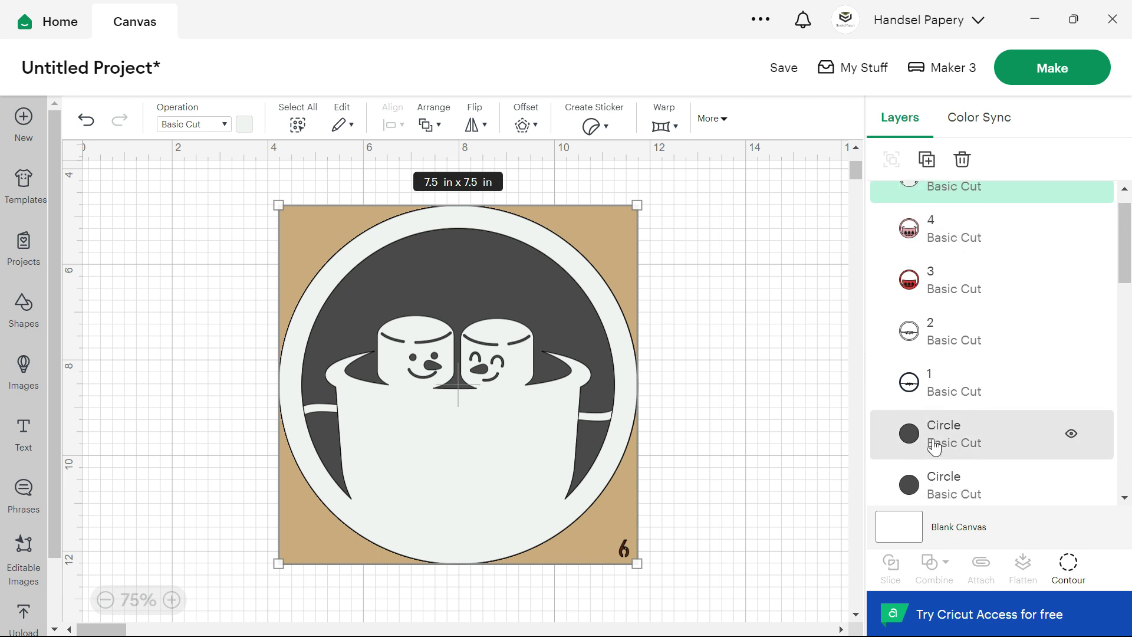
pyautogui.keyDown('shift'); pyautogui.click(942, 345); pyautogui.keyUp('shift')
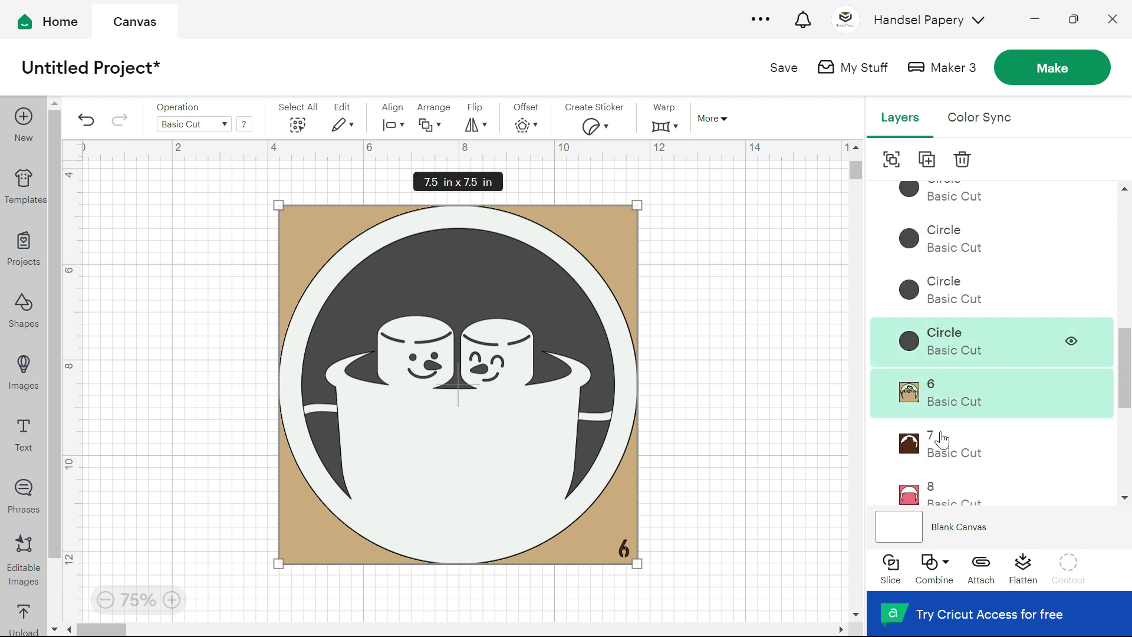
pyautogui.click(943, 569)
pyautogui.click(956, 491)
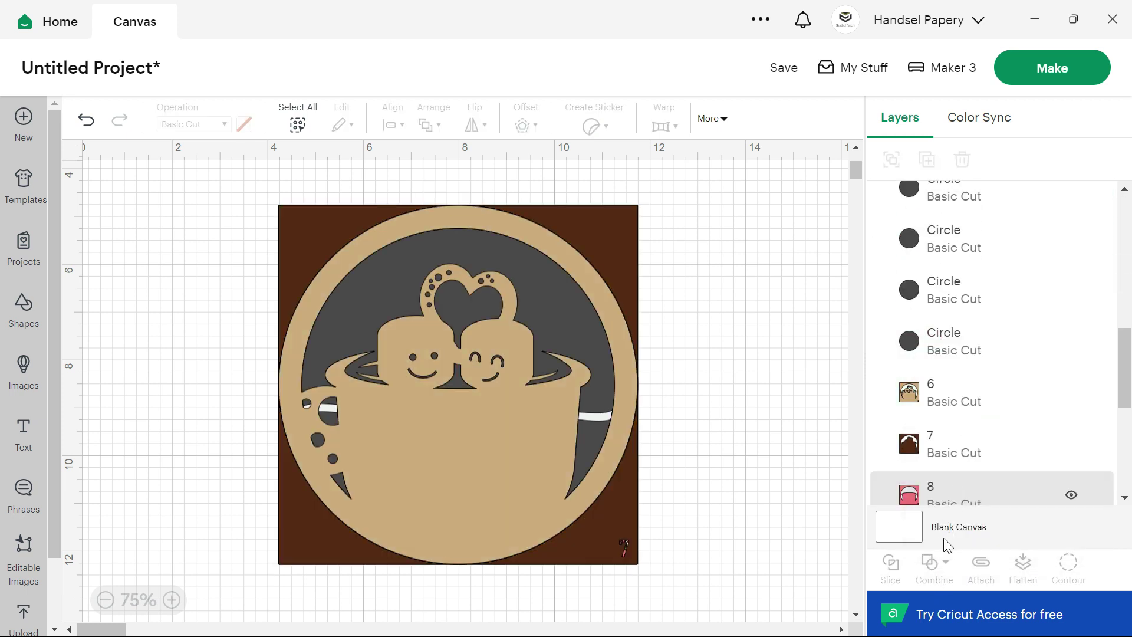
# - Merge the tan intersect result into a single layer and rename it as 6
pyautogui.click(935, 566)
pyautogui.click(945, 527)
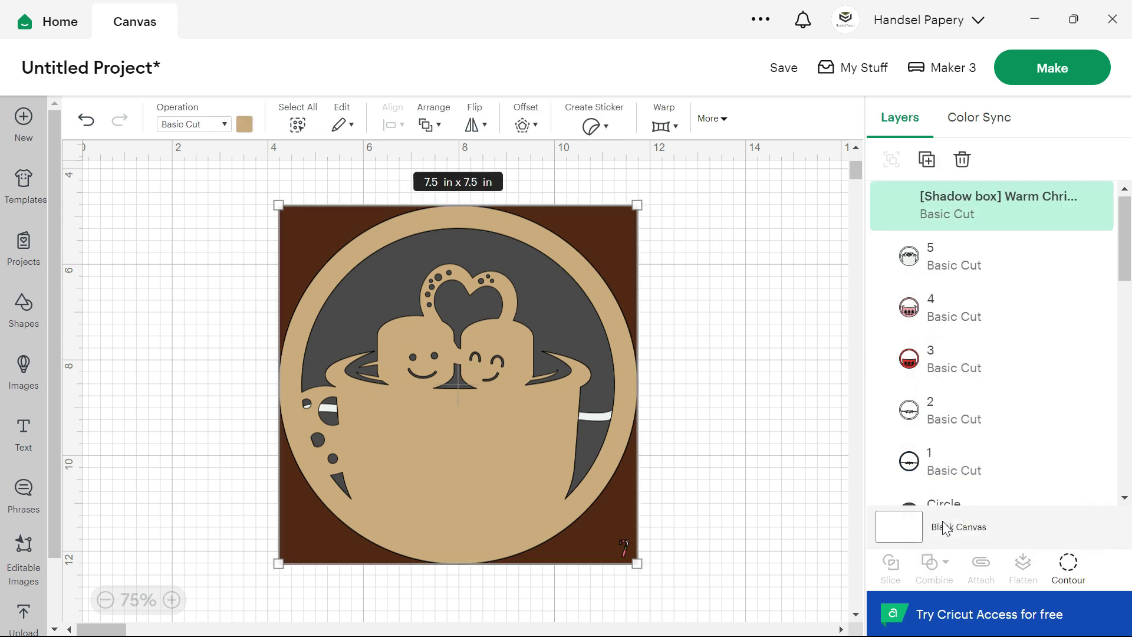
pyautogui.doubleClick(946, 196)
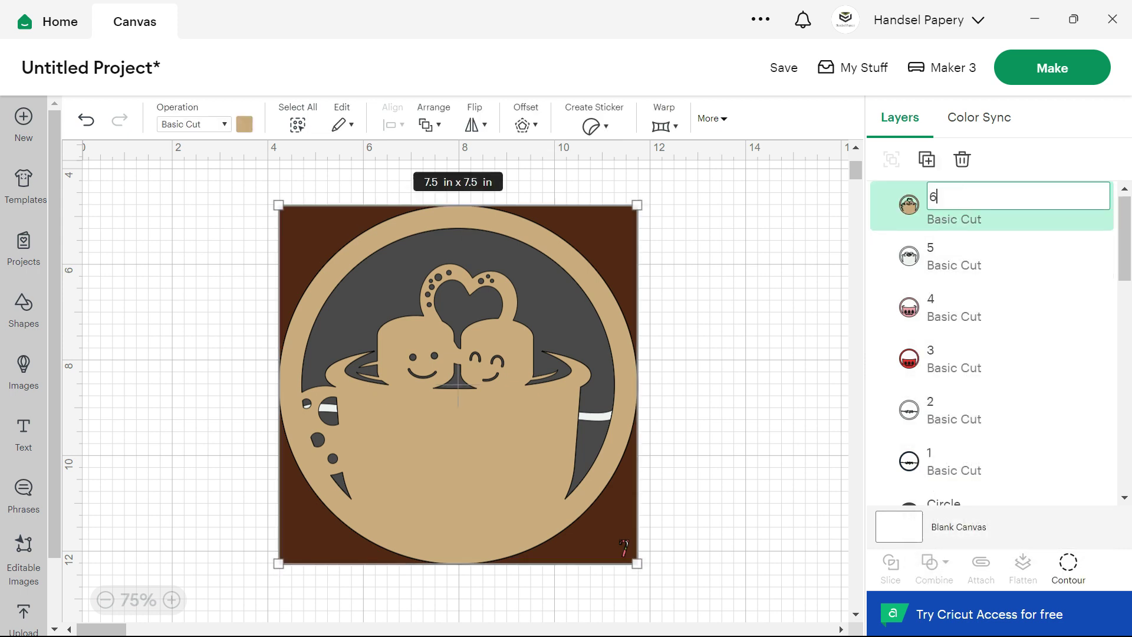
pyautogui.press('Return')
# - Intersect layer 7 with the circle layer directly above it
pyautogui.scroll(-10, 949, 298)
pyautogui.click(928, 479)
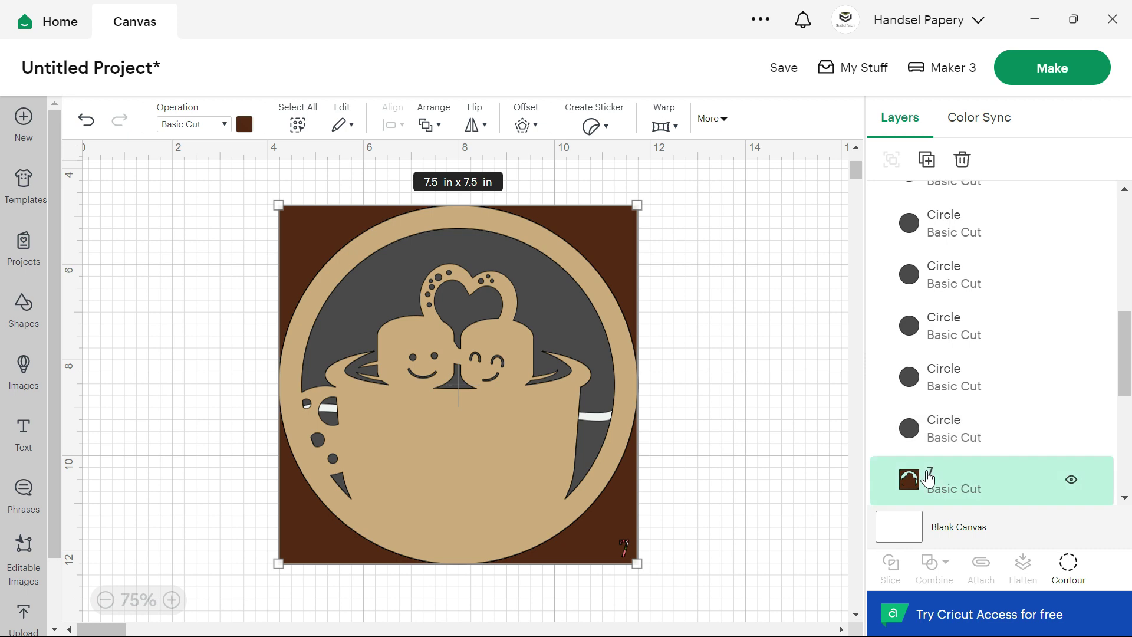
pyautogui.click(920, 573)
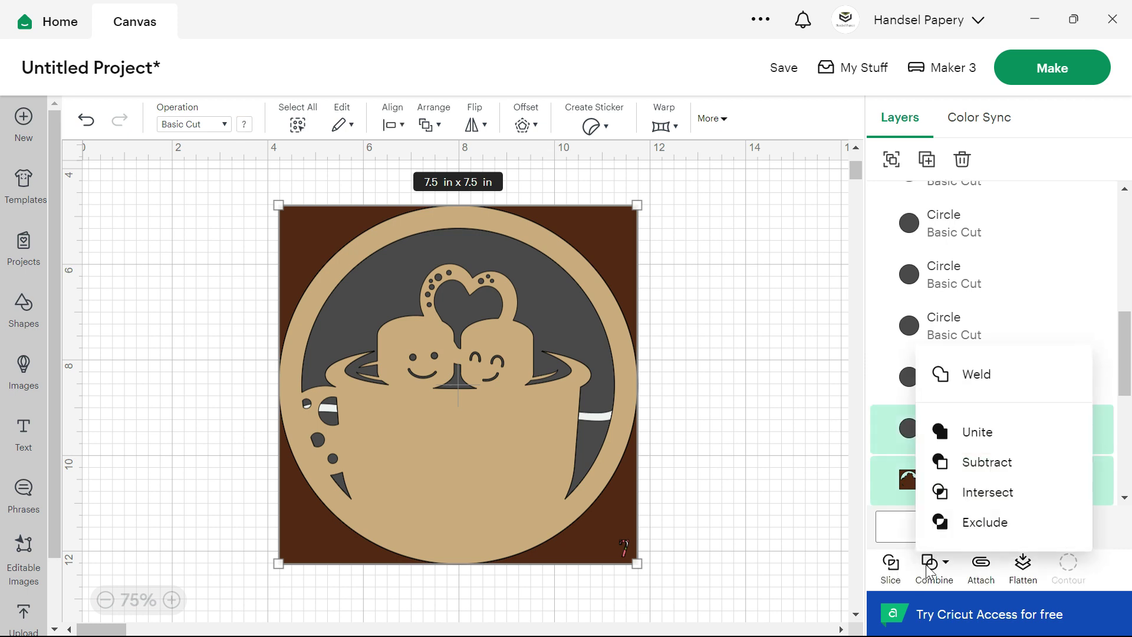
pyautogui.click(968, 495)
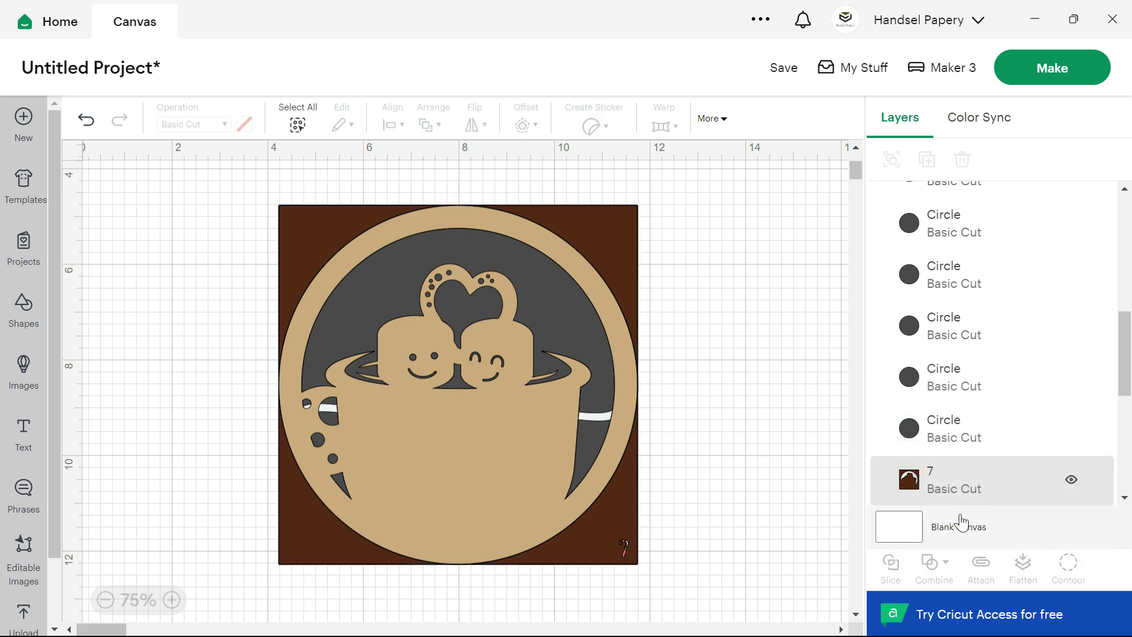
# - Merge the dark brown intersect result into a single layer and rename it as 7
pyautogui.click(942, 570)
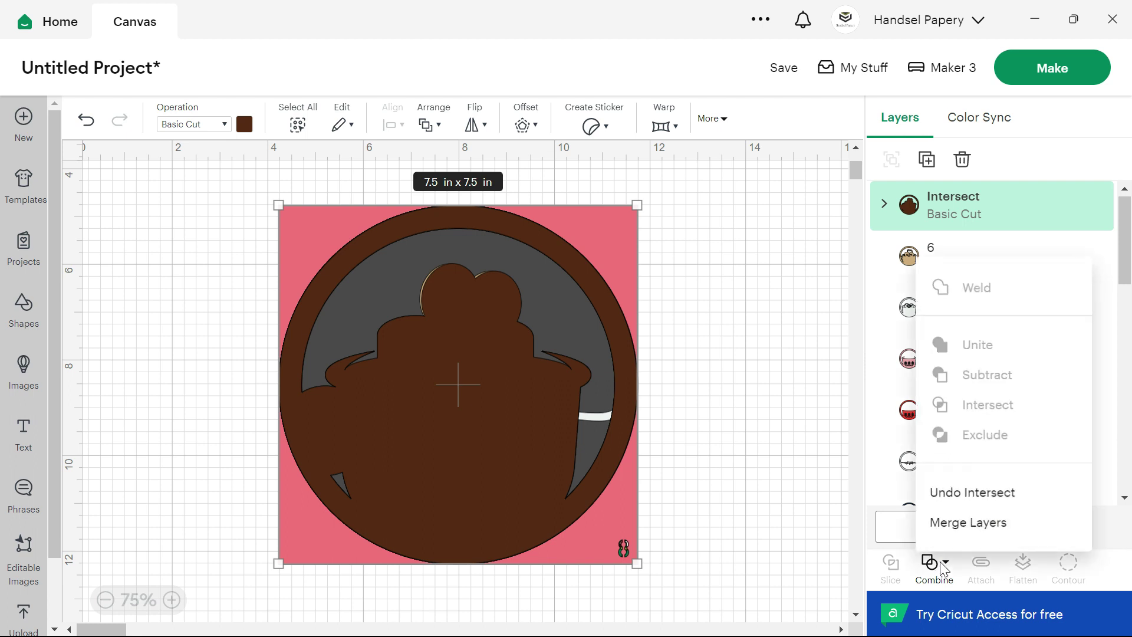
pyautogui.click(943, 524)
pyautogui.doubleClick(942, 200)
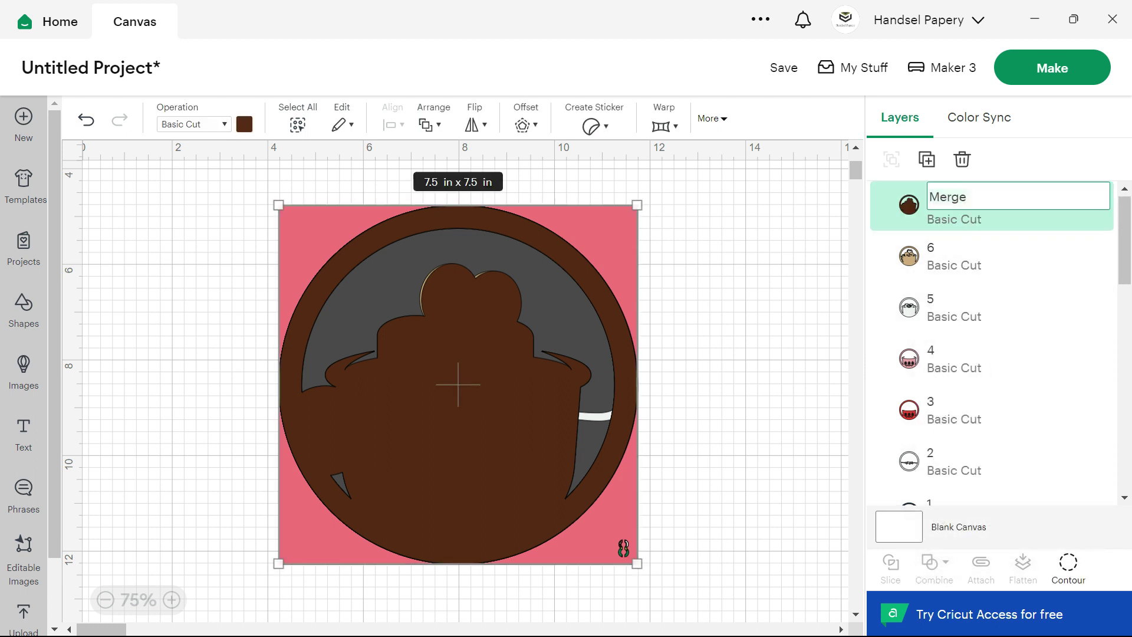
pyautogui.write('7')
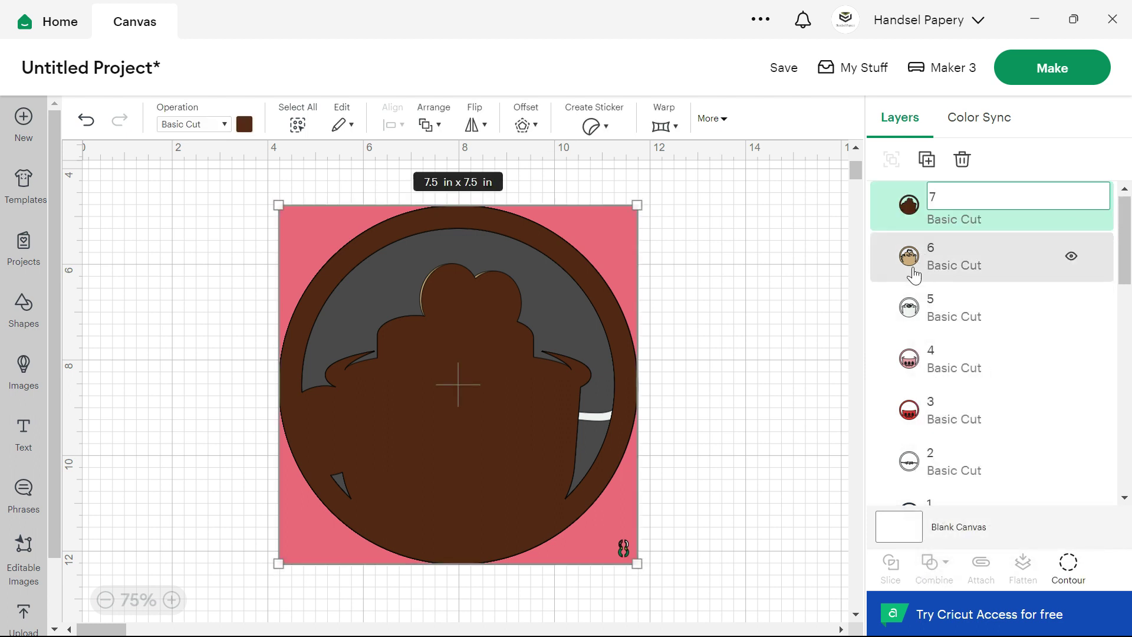
pyautogui.press('Return')
# - Intersect layer 8 with the circle layer directly above it
pyautogui.scroll(-5, 967, 371)
pyautogui.click(933, 476)
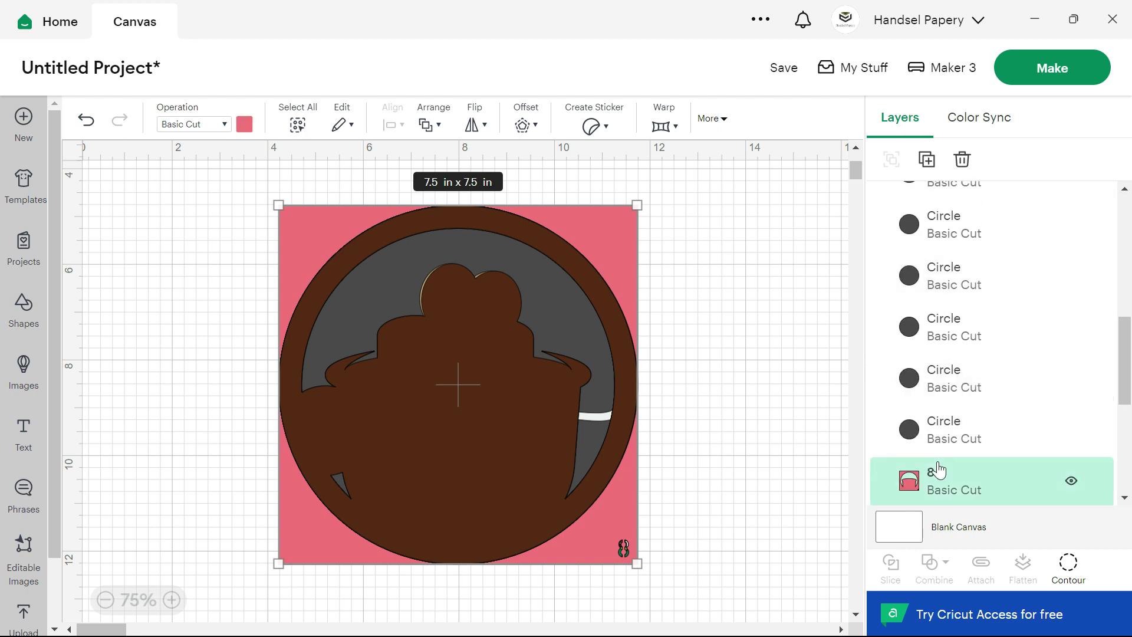
pyautogui.click(941, 575)
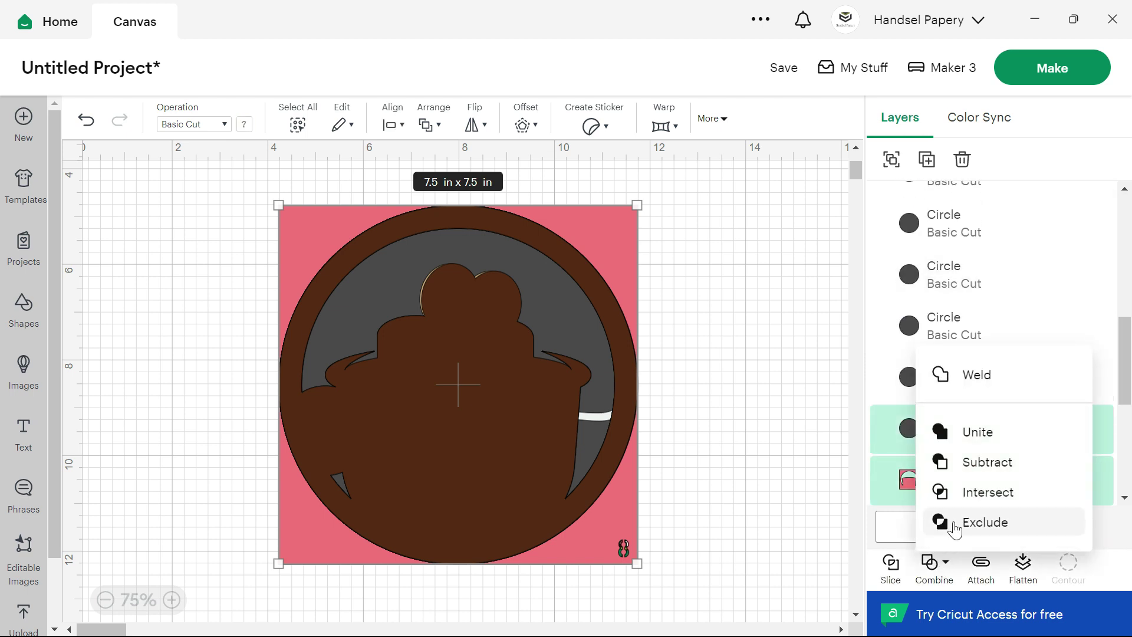
pyautogui.click(970, 491)
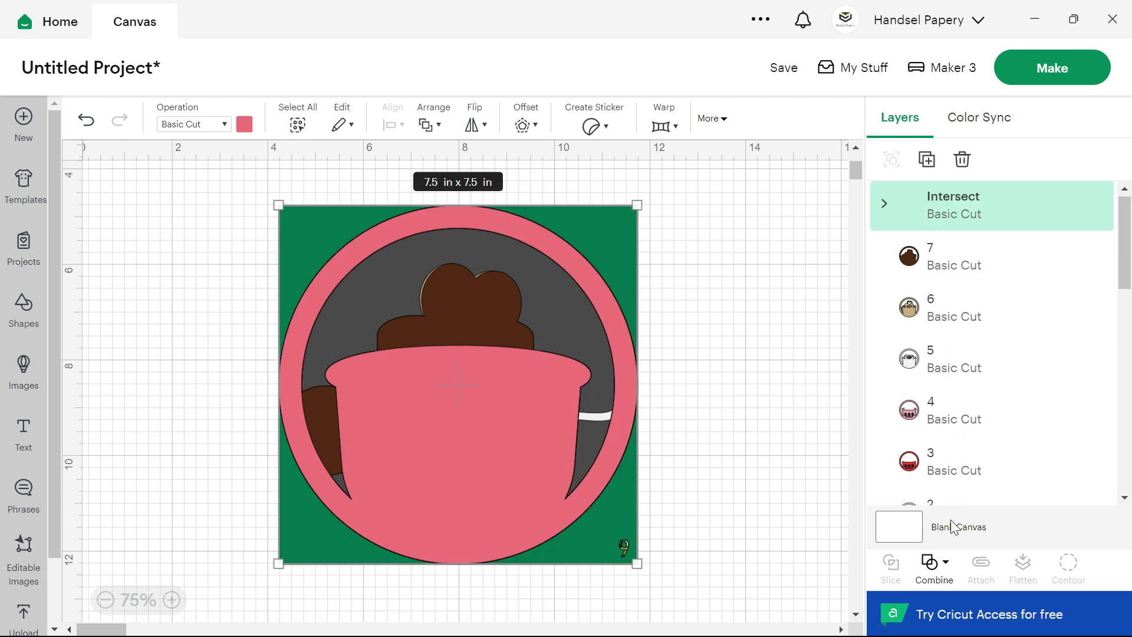
# - Merge the deep pink intersect result into a single layer and rename it as 8
pyautogui.click(938, 572)
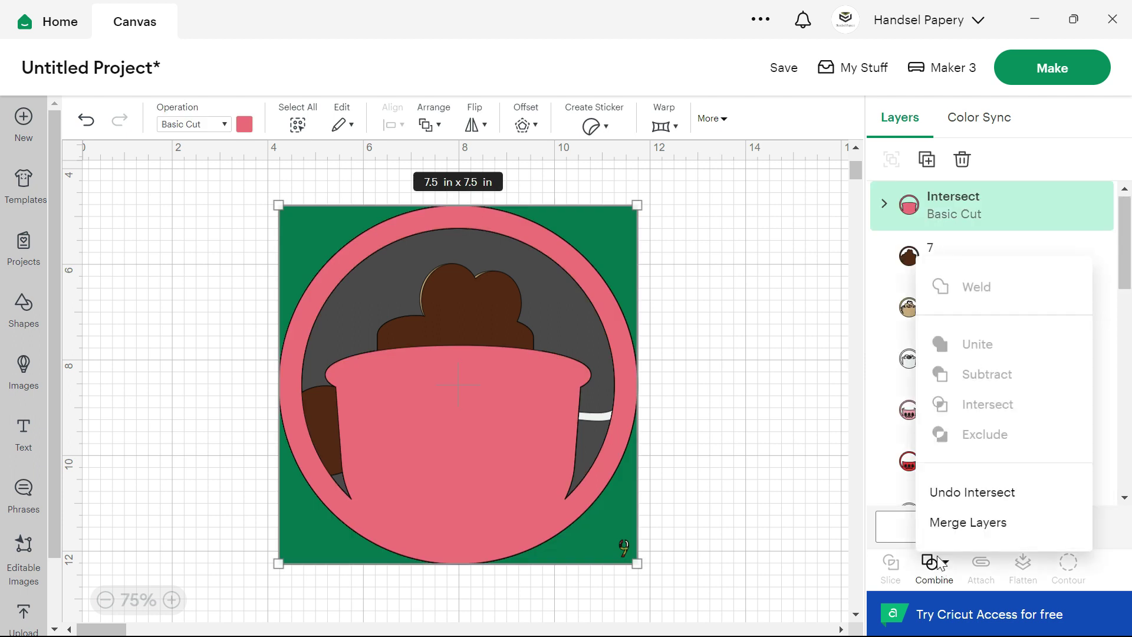
pyautogui.click(954, 524)
pyautogui.doubleClick(939, 202)
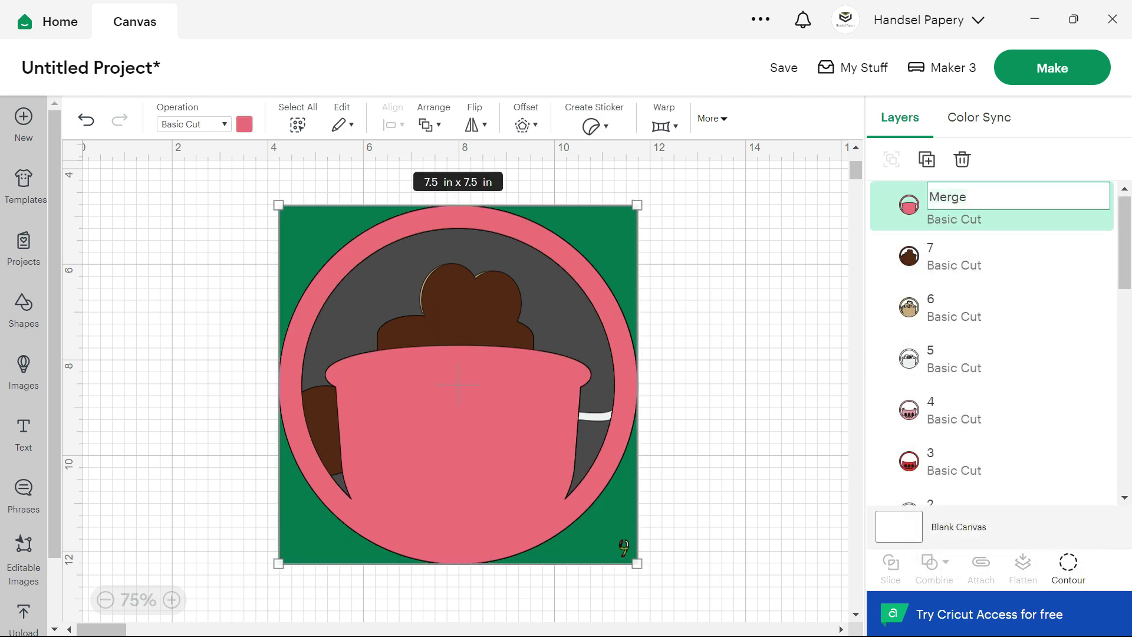
pyautogui.press('Return')
# - Intersect layer 9 with the circle layer directly above it
pyautogui.scroll(-6, 979, 327)
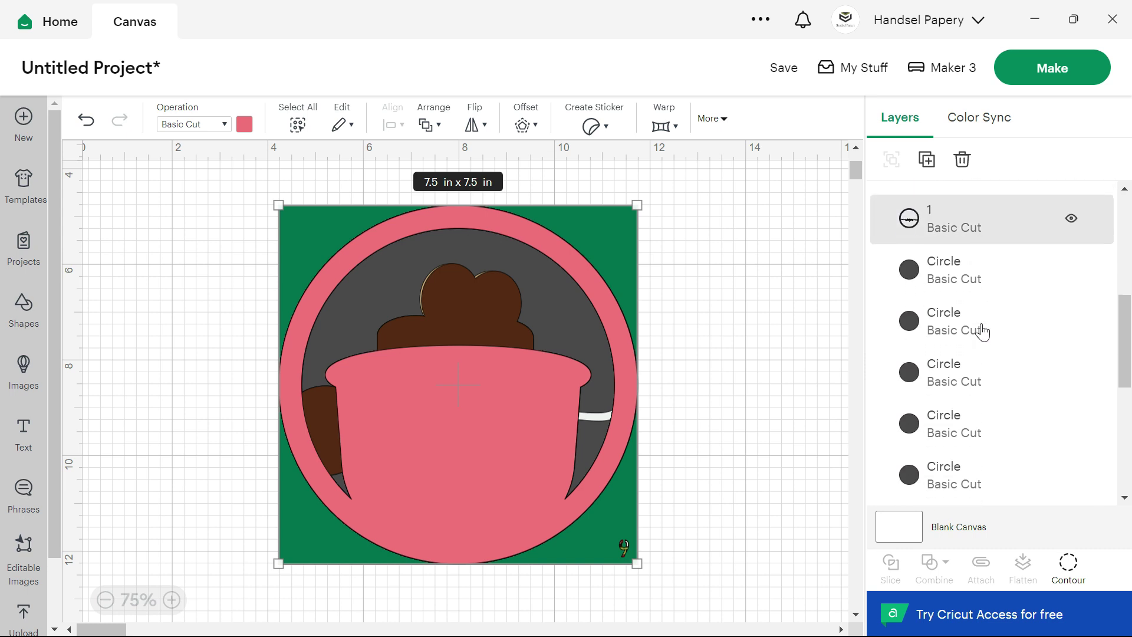
pyautogui.scroll(-3, 958, 277)
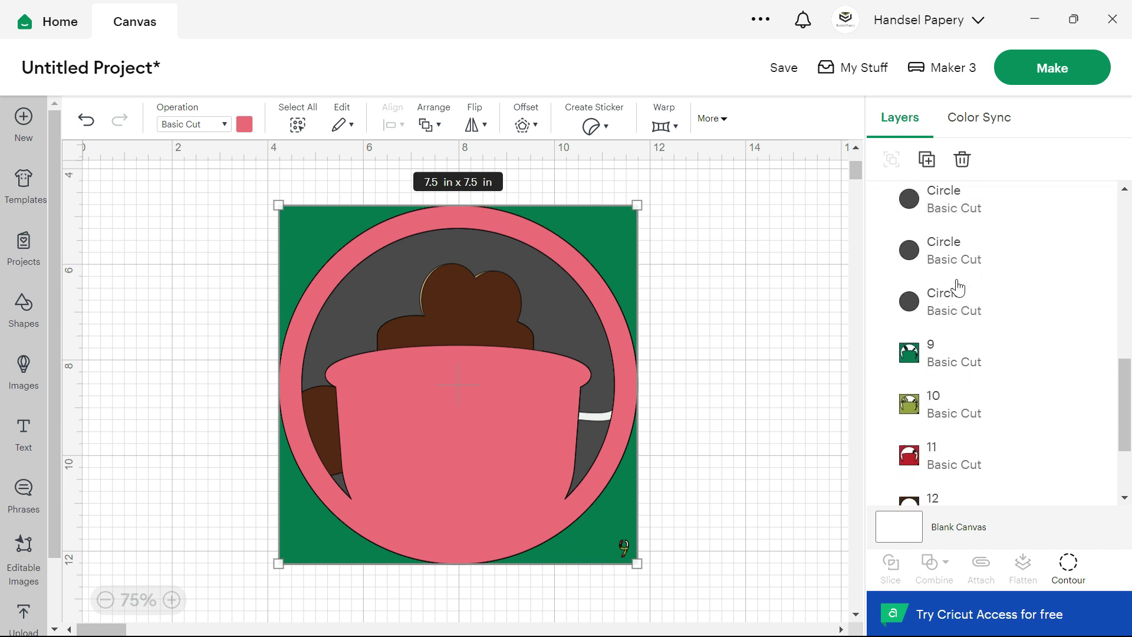
pyautogui.click(958, 313)
pyautogui.keyDown('shift'); pyautogui.click(959, 255); pyautogui.keyUp('shift')
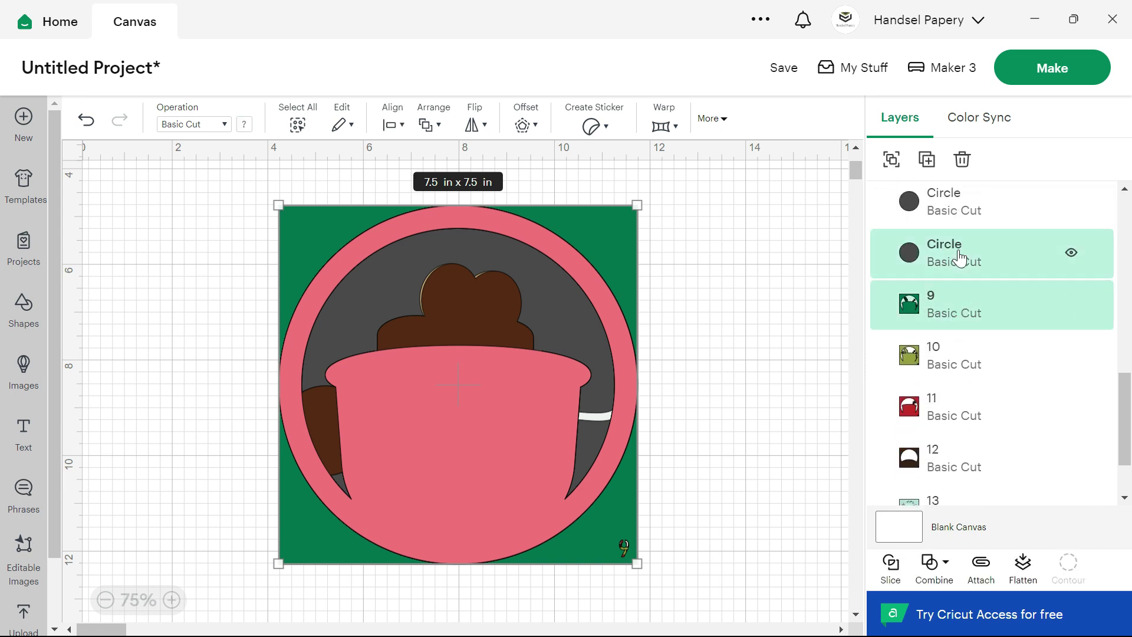
pyautogui.click(943, 566)
pyautogui.click(965, 495)
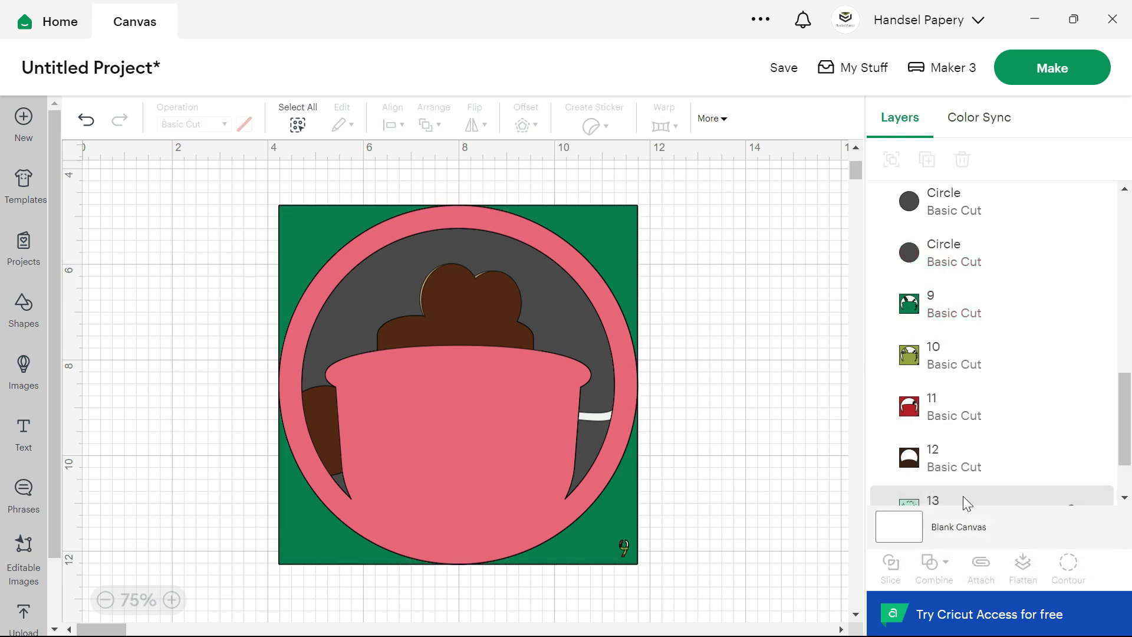
# - Merge the dark green intersect result into a single layer and rename it as 9
pyautogui.click(932, 564)
pyautogui.click(947, 531)
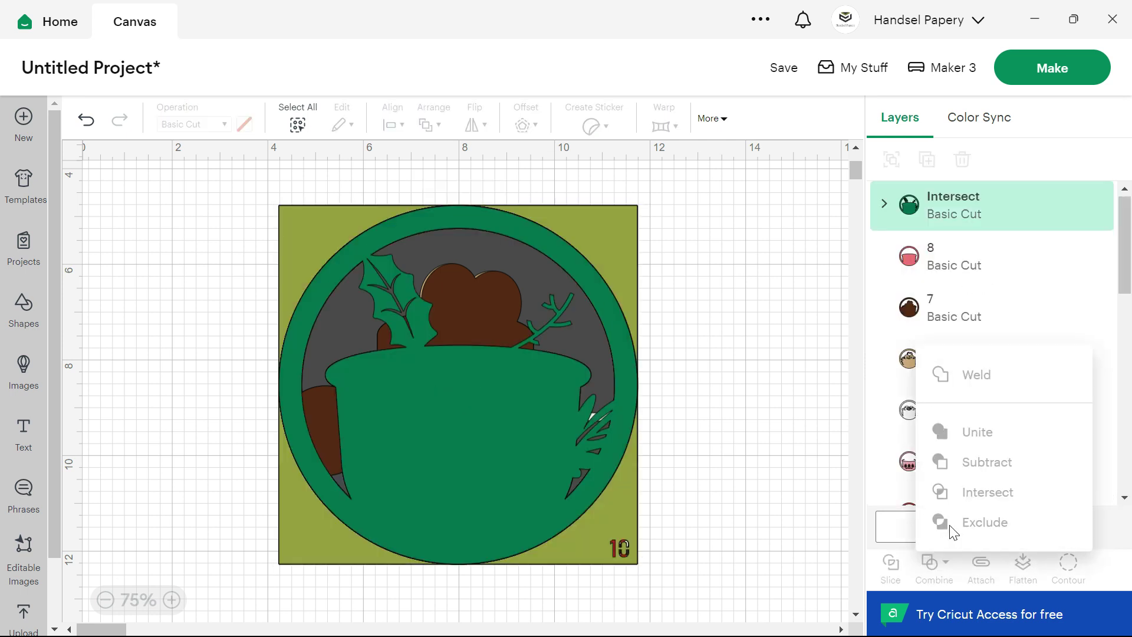
pyautogui.doubleClick(942, 197)
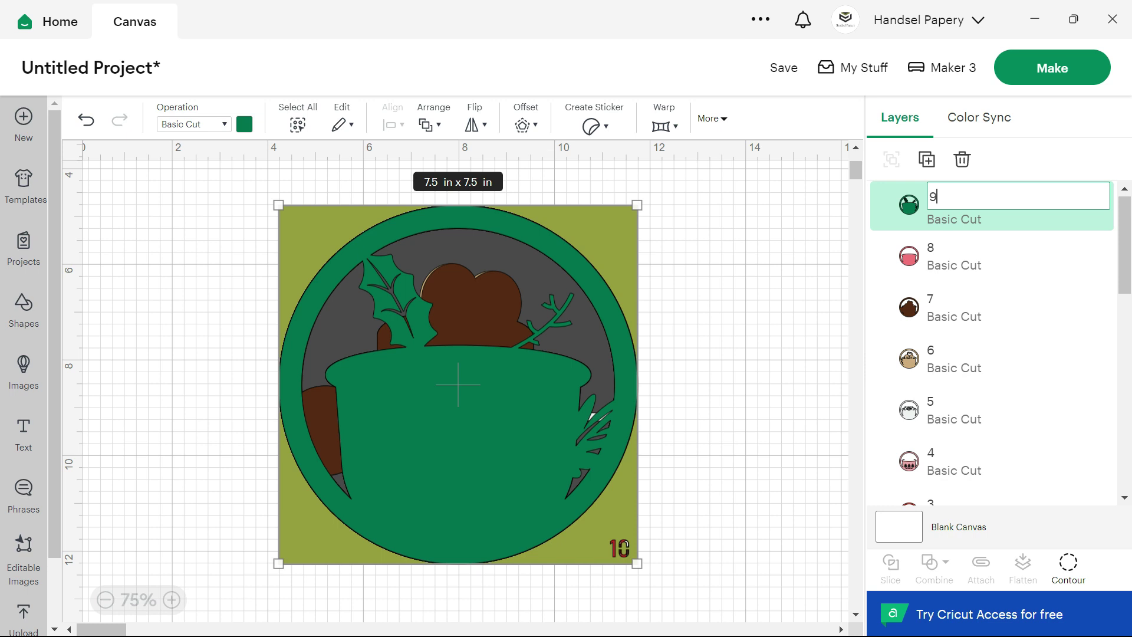
pyautogui.write('9')
pyautogui.press('Return')
# - Intersect layer 10 with the circle layer directly above it
pyautogui.scroll(-9, 948, 297)
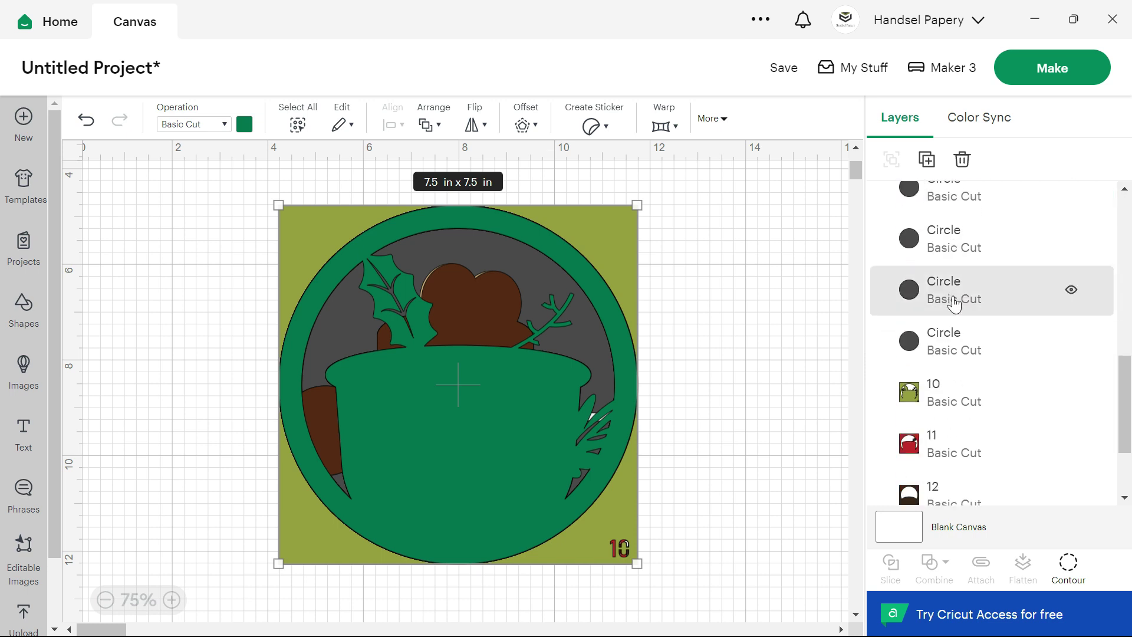
pyautogui.keyDown('shift'); pyautogui.click(945, 347); pyautogui.keyUp('shift')
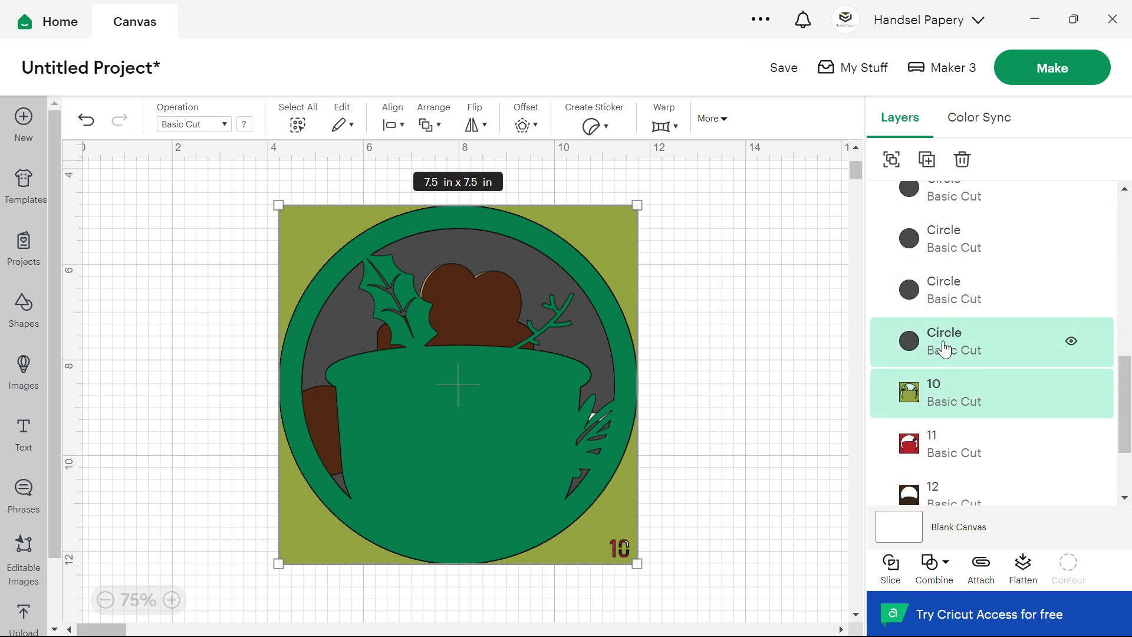
pyautogui.click(931, 570)
pyautogui.click(970, 492)
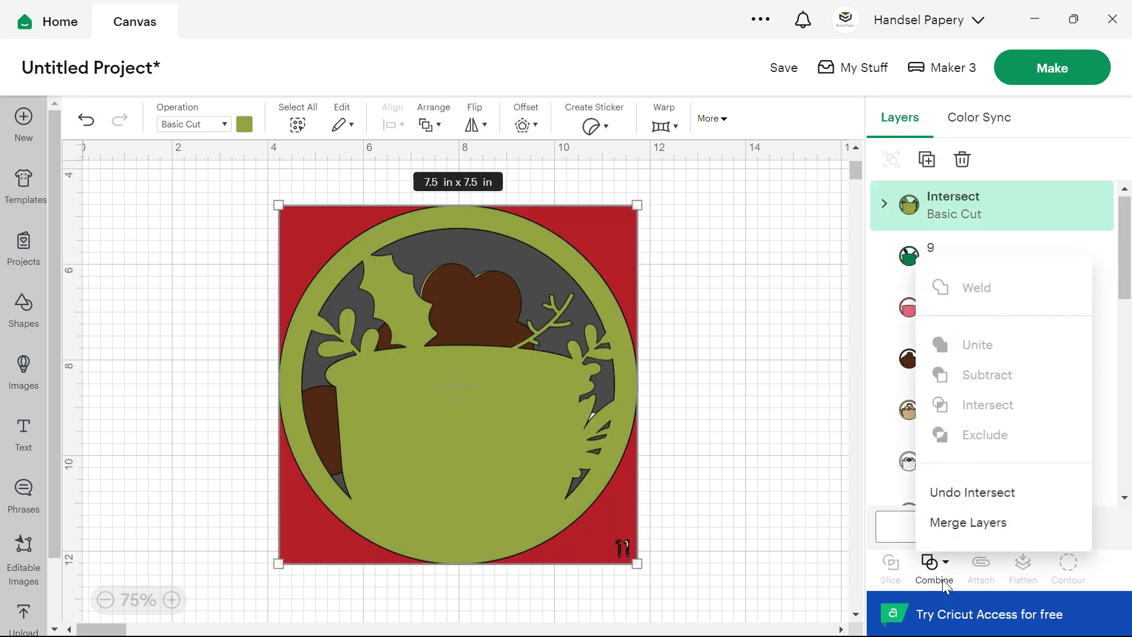
# - Merge the olive green intersect result into a single layer and rename it as 10
pyautogui.click(958, 522)
pyautogui.doubleClick(945, 196)
pyautogui.write('1')
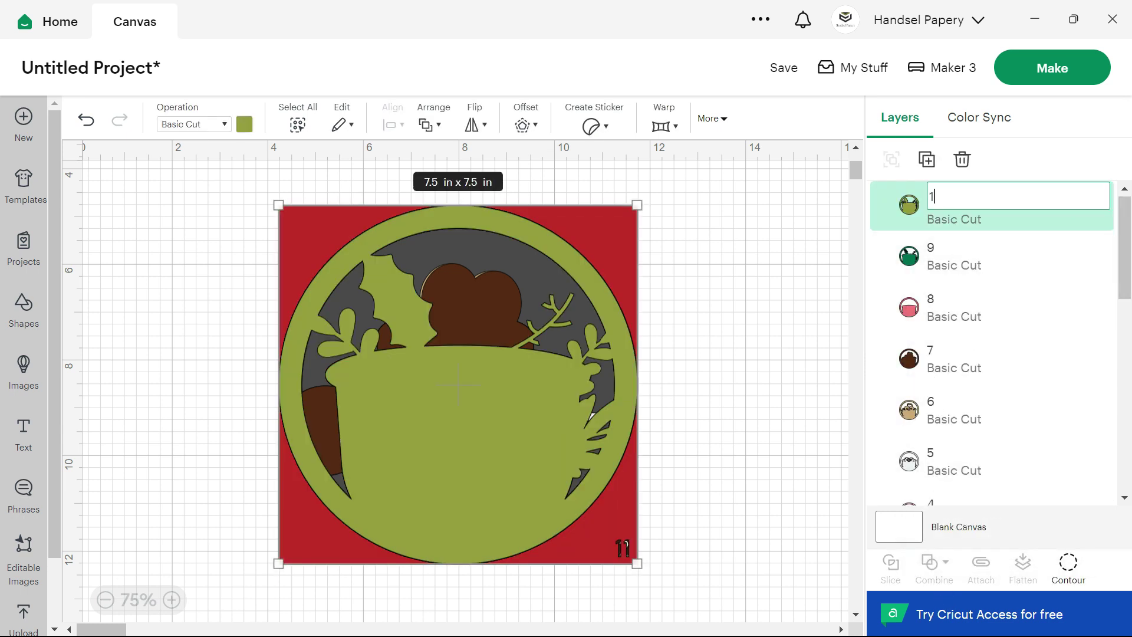
pyautogui.write('0')
pyautogui.press('Return')
# - Intersect layer 11 with the circle layer directly above it
pyautogui.scroll(-10, 967, 265)
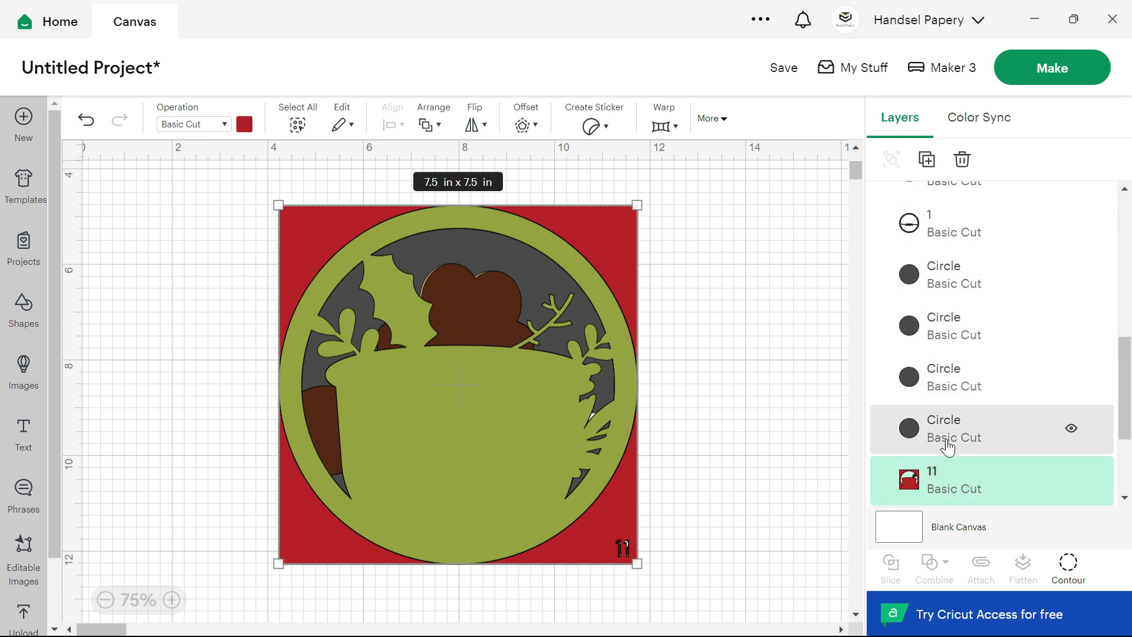
pyautogui.keyDown('shift'); pyautogui.click(947, 445); pyautogui.keyUp('shift')
pyautogui.click(939, 572)
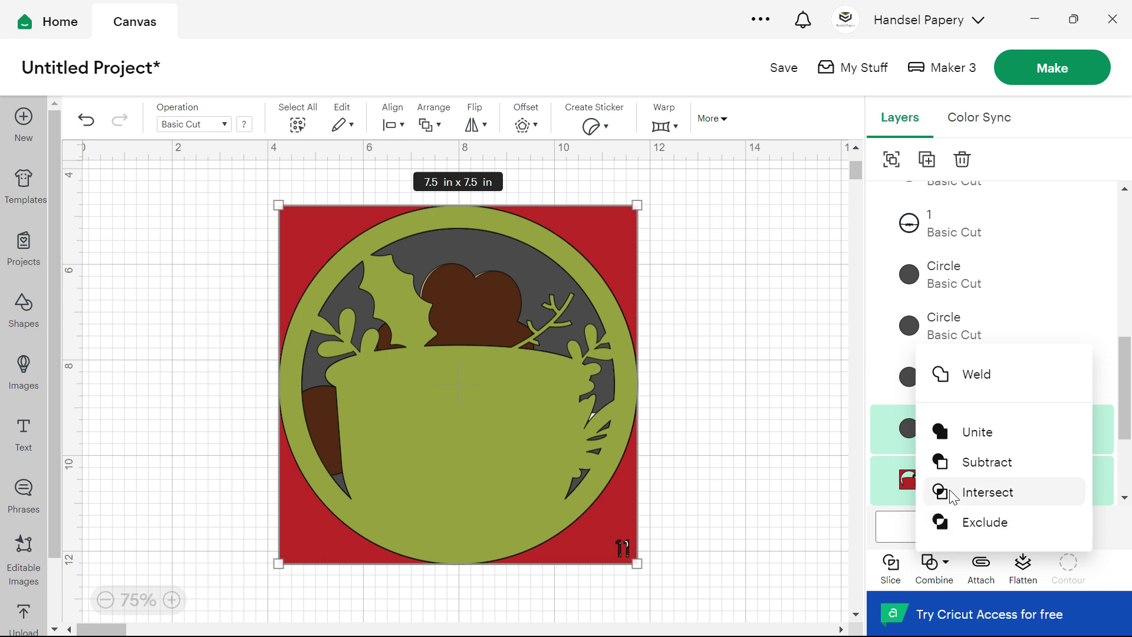
pyautogui.click(952, 510)
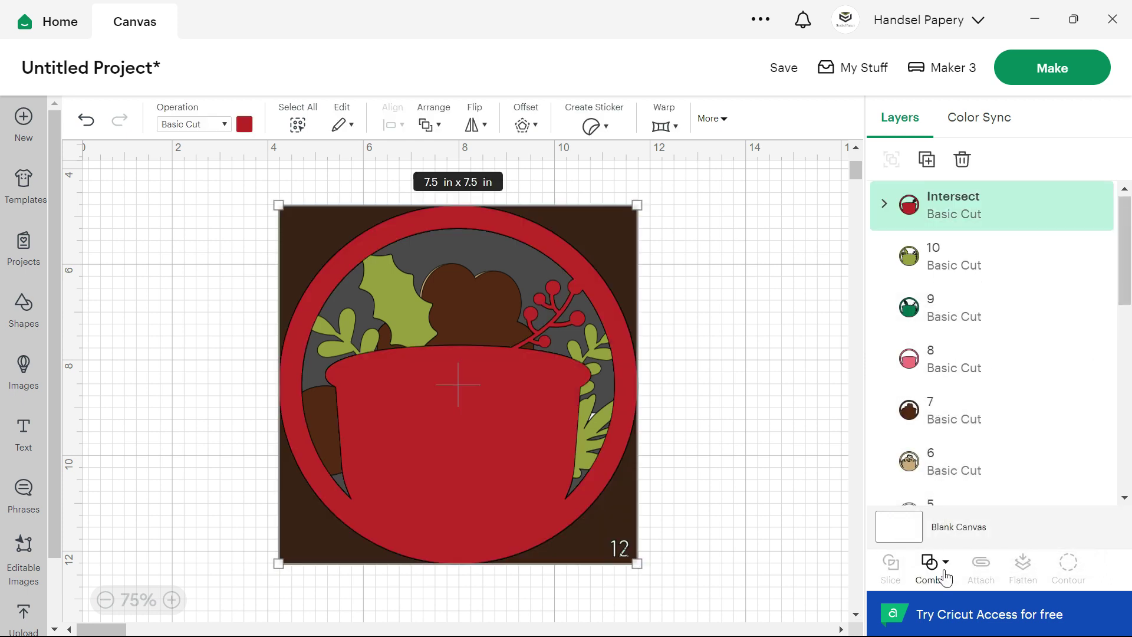
# - Merge the red intersect result into a single layer and rename it as 11
pyautogui.click(933, 566)
pyautogui.click(962, 522)
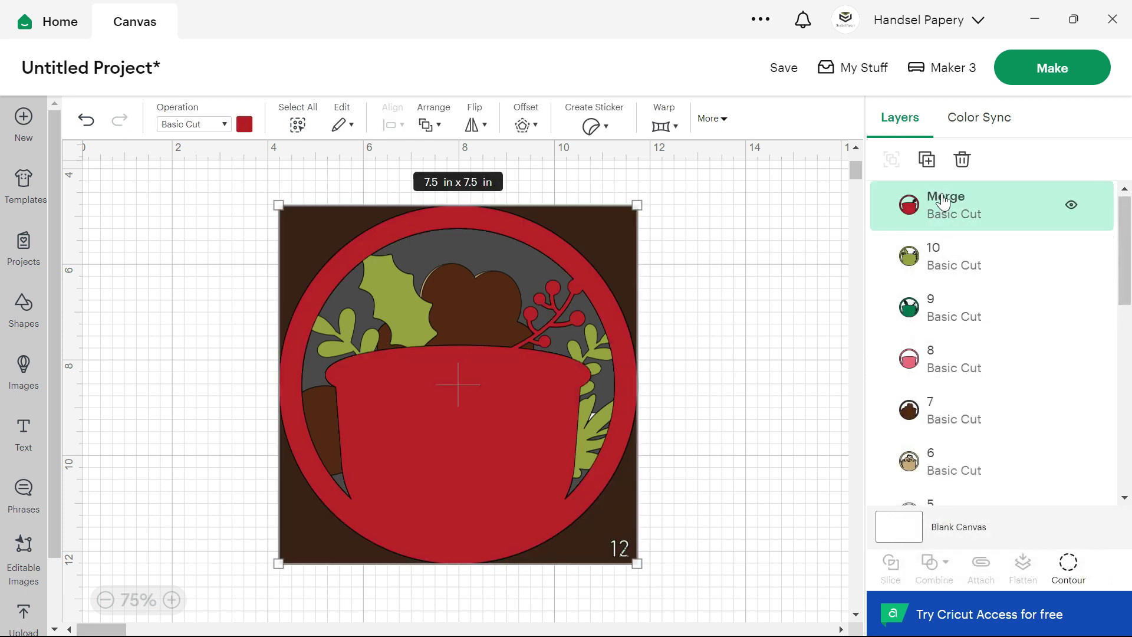
pyautogui.doubleClick(943, 199)
pyautogui.write('1')
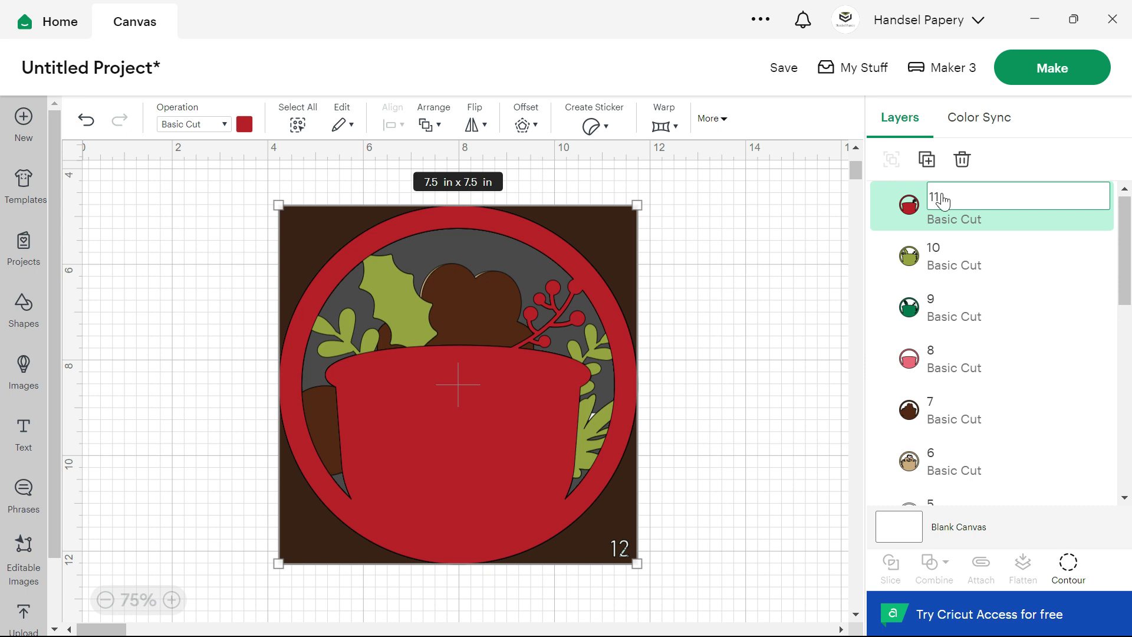
pyautogui.write('1')
pyautogui.press('Return')
# - Intersect layer 12 with the circle layer directly above it
pyautogui.scroll(-5, 934, 330)
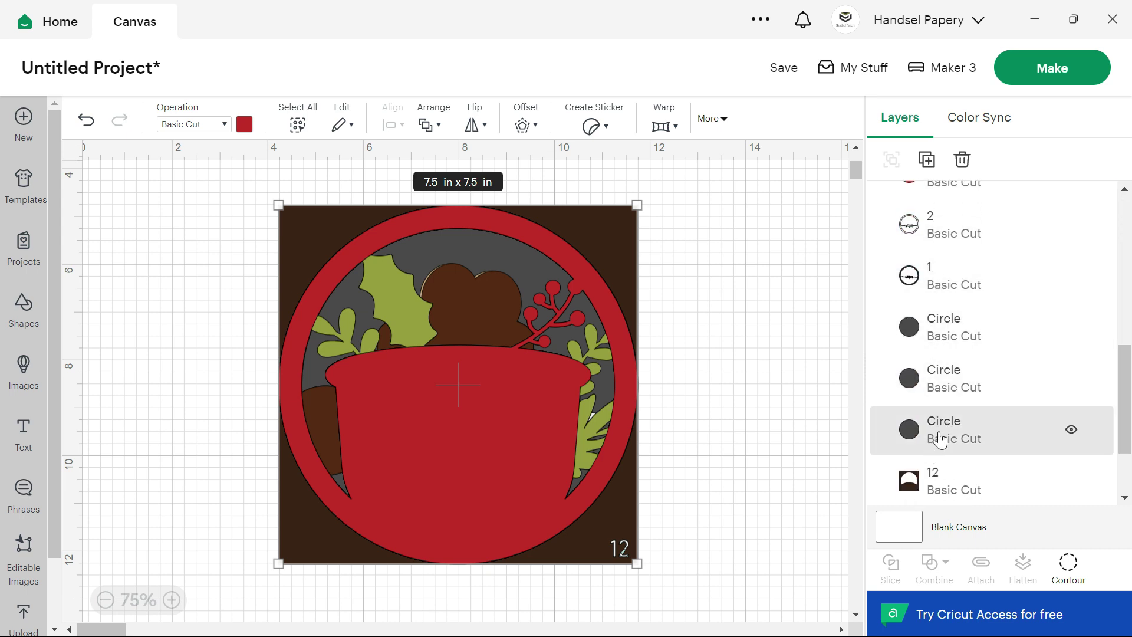
pyautogui.click(937, 475)
pyautogui.keyDown('shift'); pyautogui.click(947, 443); pyautogui.keyUp('shift')
pyautogui.click(943, 561)
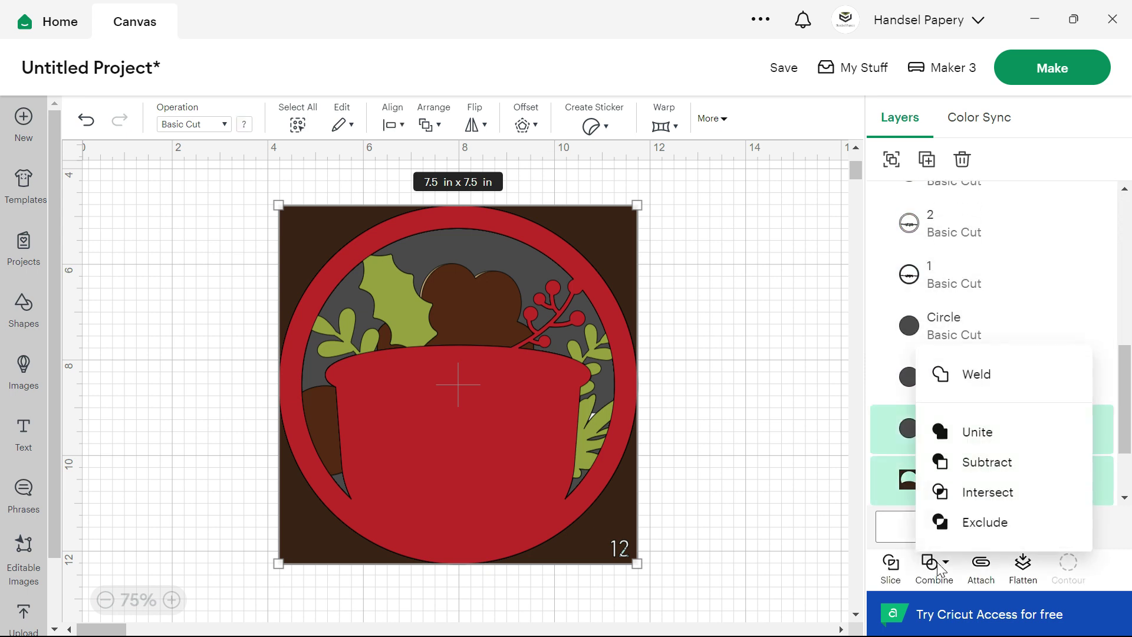
pyautogui.click(956, 493)
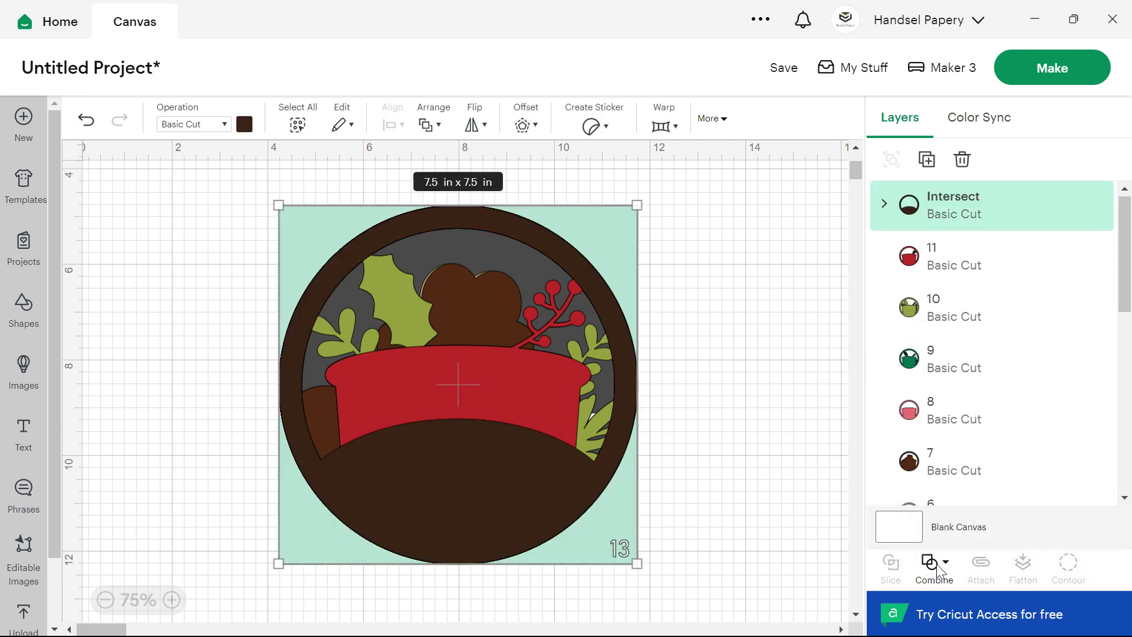
# - Merge the very dark brown intersect result into a single layer and rename it as 12
pyautogui.click(933, 563)
pyautogui.click(954, 522)
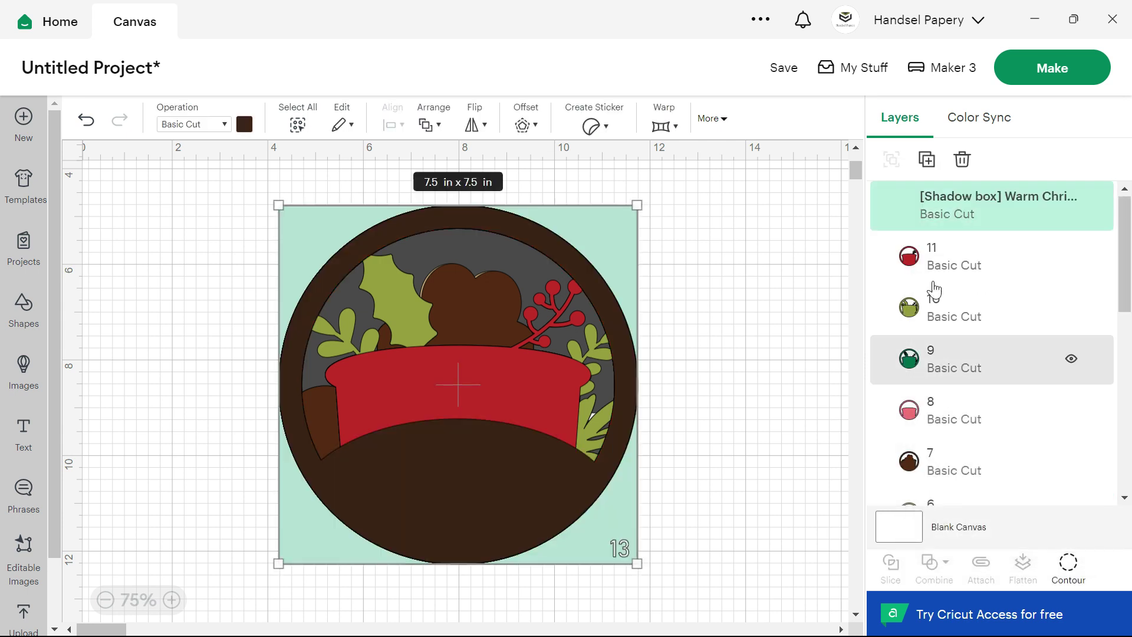
pyautogui.doubleClick(953, 196)
pyautogui.write('Merge')
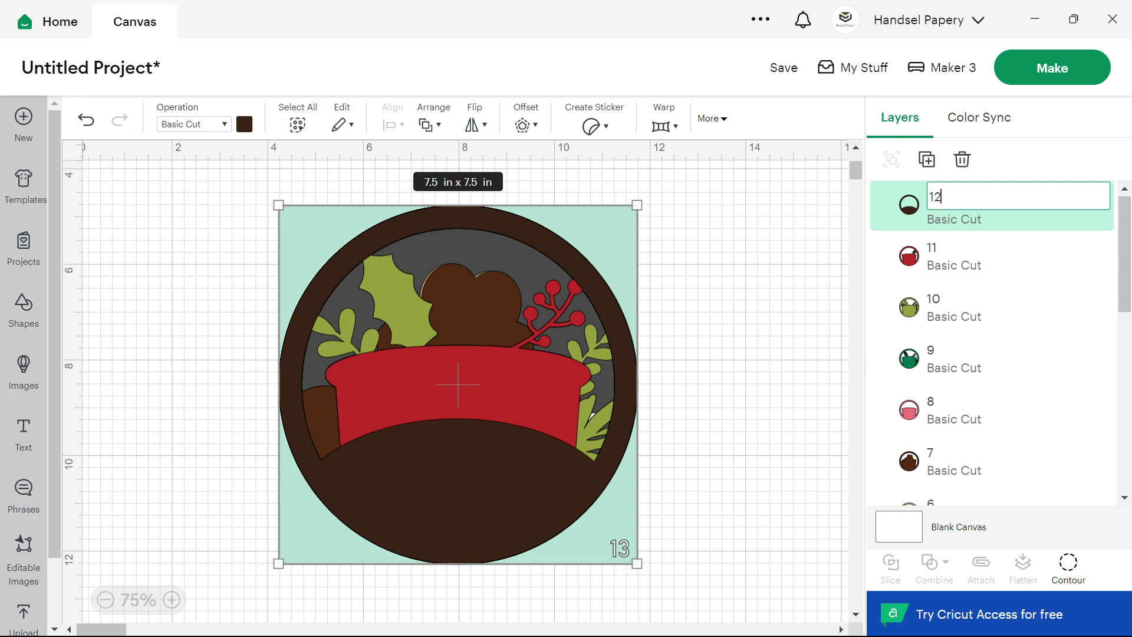
pyautogui.press('Return')
# - Intersect layer 13 with the circle layer directly above it
pyautogui.scroll(-10, 971, 383)
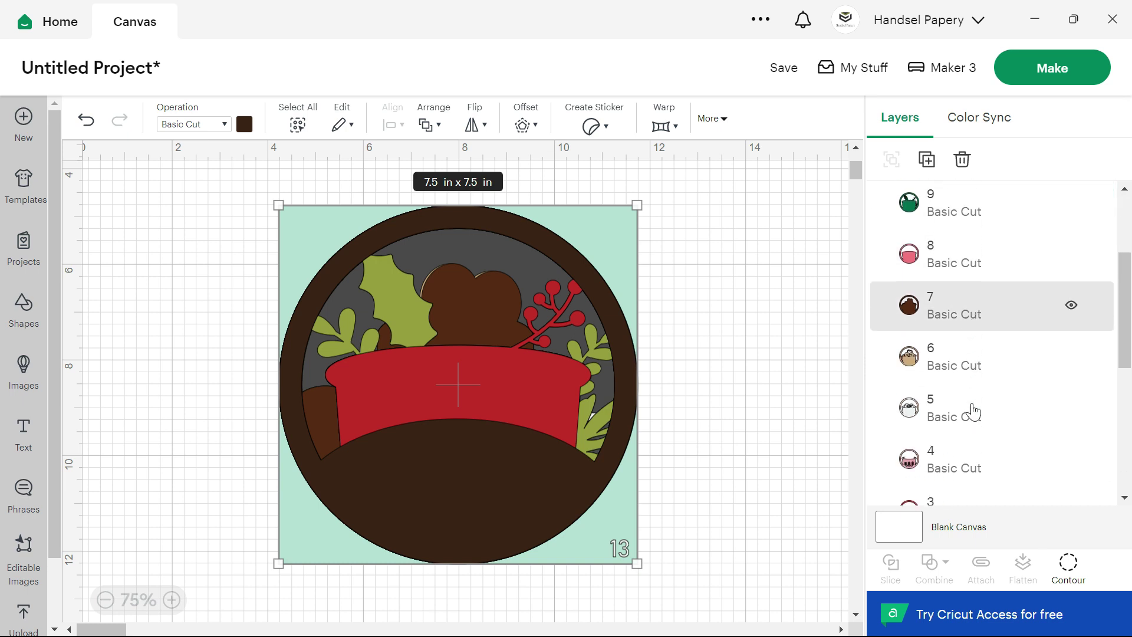
pyautogui.click(930, 433)
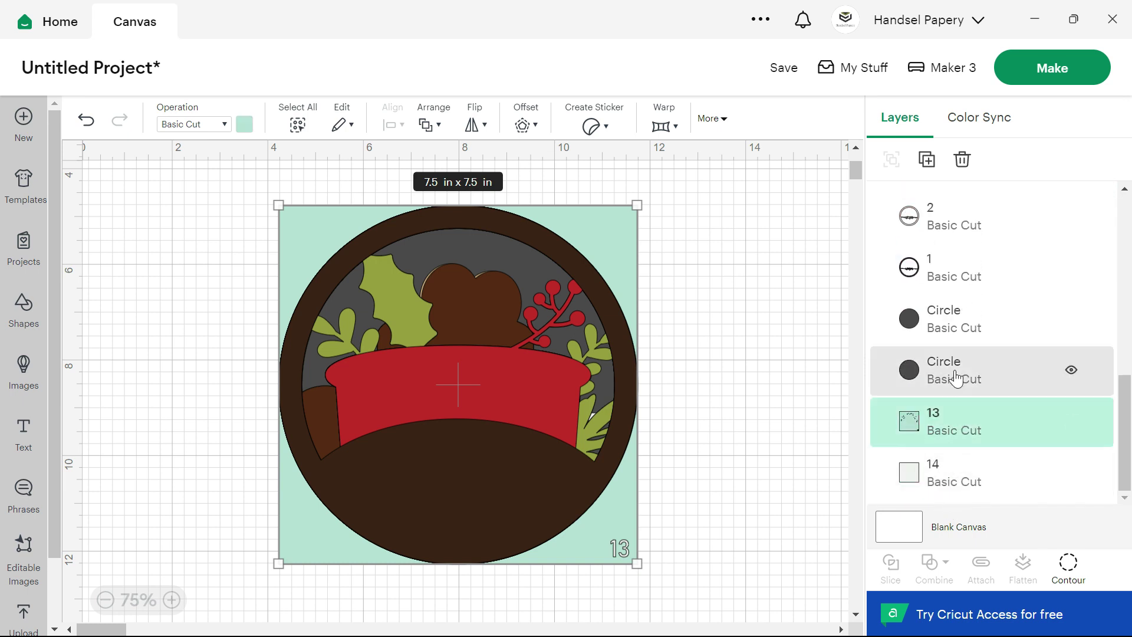
pyautogui.keyDown('shift'); pyautogui.click(955, 374); pyautogui.keyUp('shift')
pyautogui.click(940, 566)
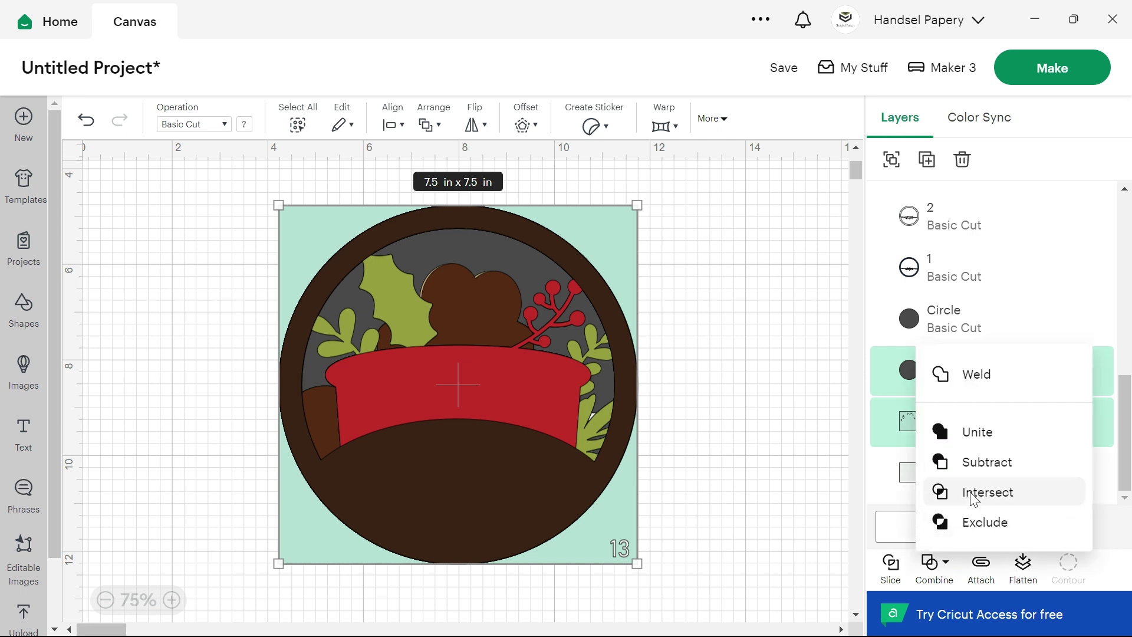
pyautogui.click(938, 490)
# - Merge the mint green intersect result into a single layer and rename it as 13
pyautogui.click(934, 561)
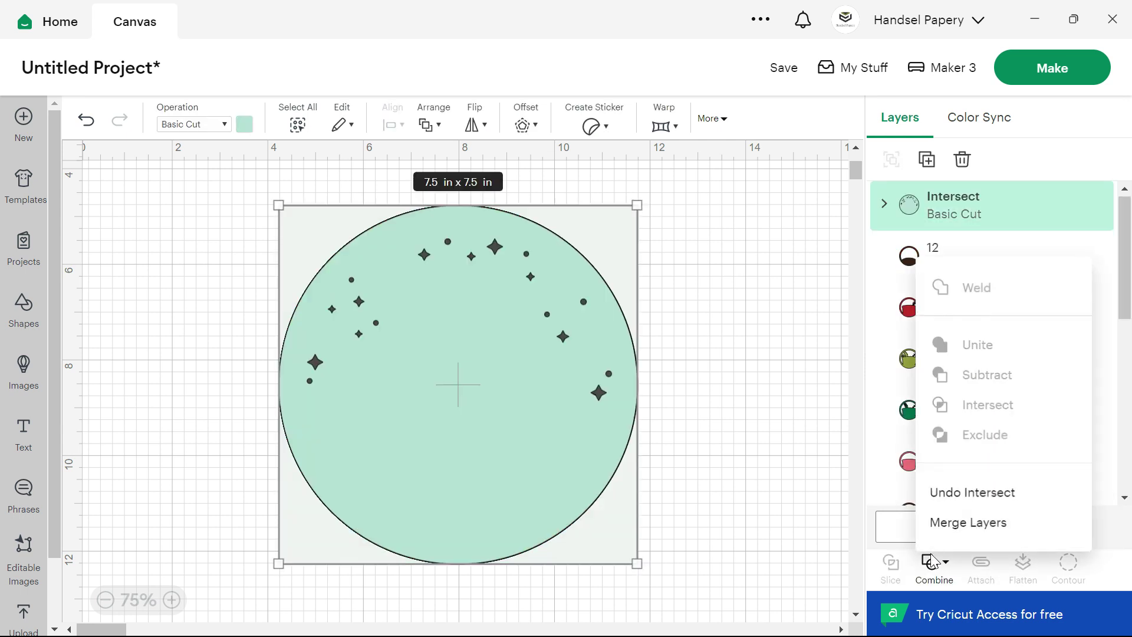
pyautogui.click(935, 522)
pyautogui.doubleClick(947, 197)
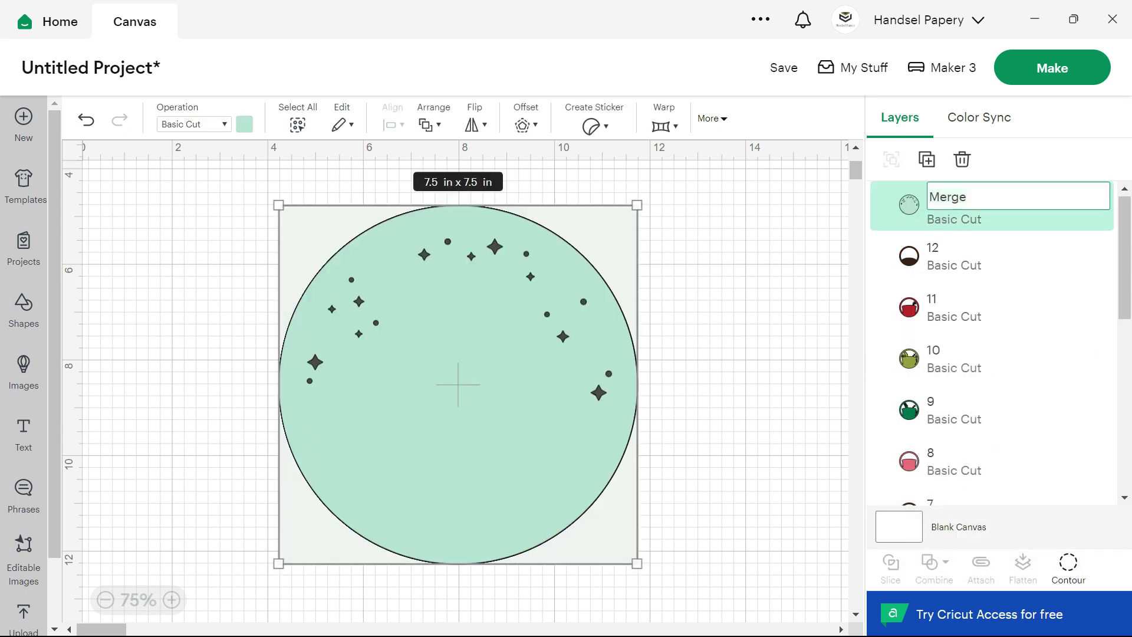
pyautogui.press('Return')
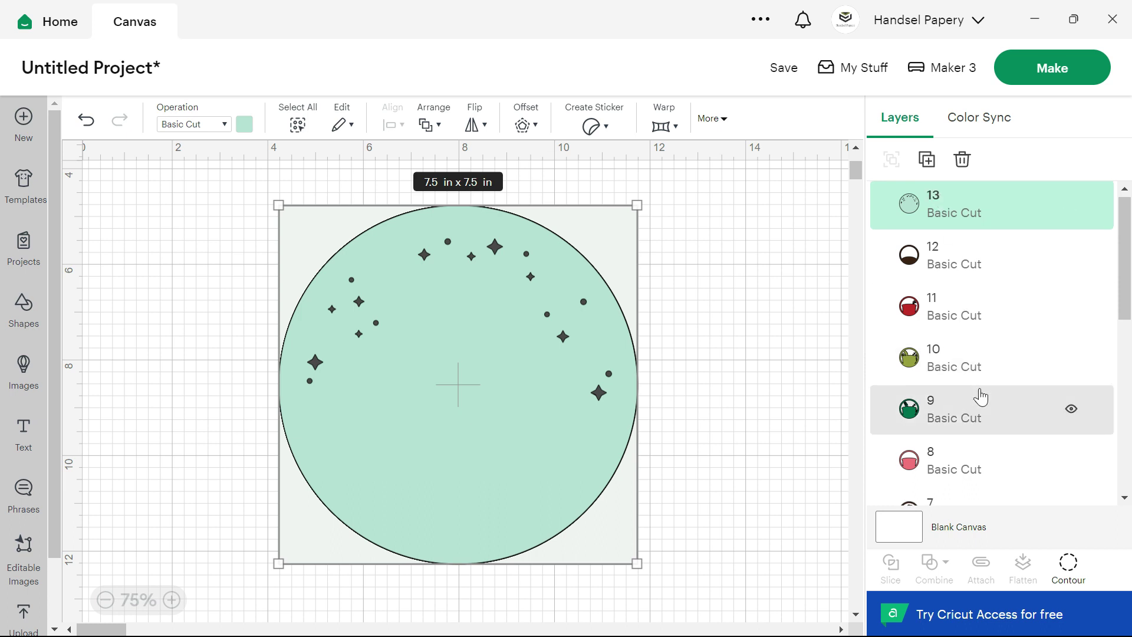
# - Intersect layer 14 with the last remaining circle layer
pyautogui.scroll(-5, 980, 401)
pyautogui.click(934, 476)
pyautogui.keyDown('shift'); pyautogui.click(937, 430); pyautogui.keyUp('shift')
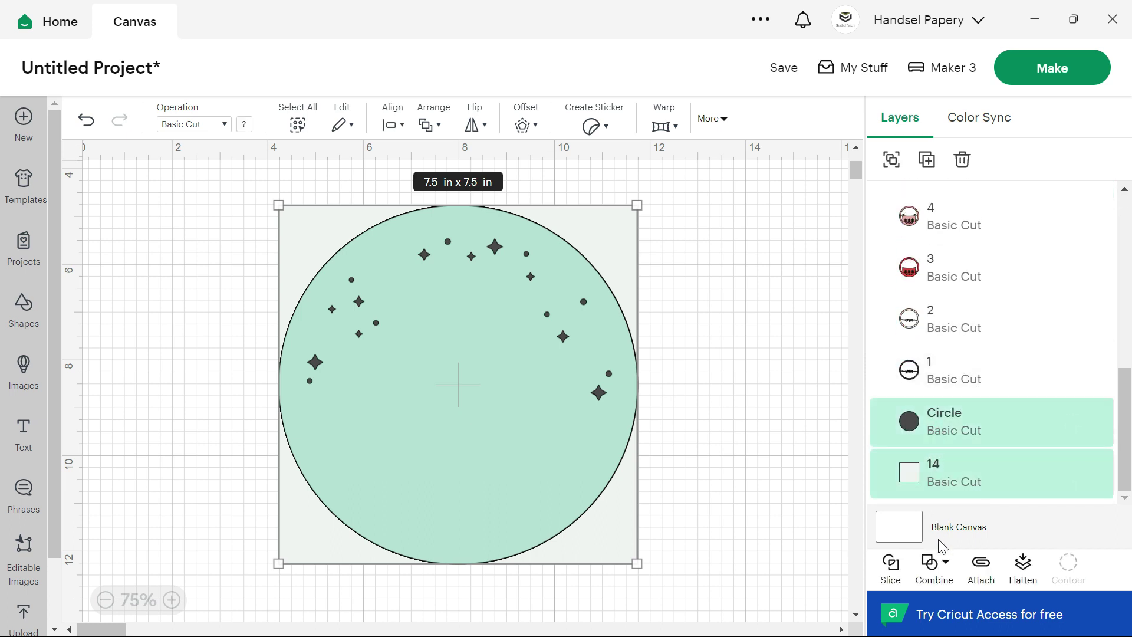
pyautogui.click(942, 562)
pyautogui.click(965, 502)
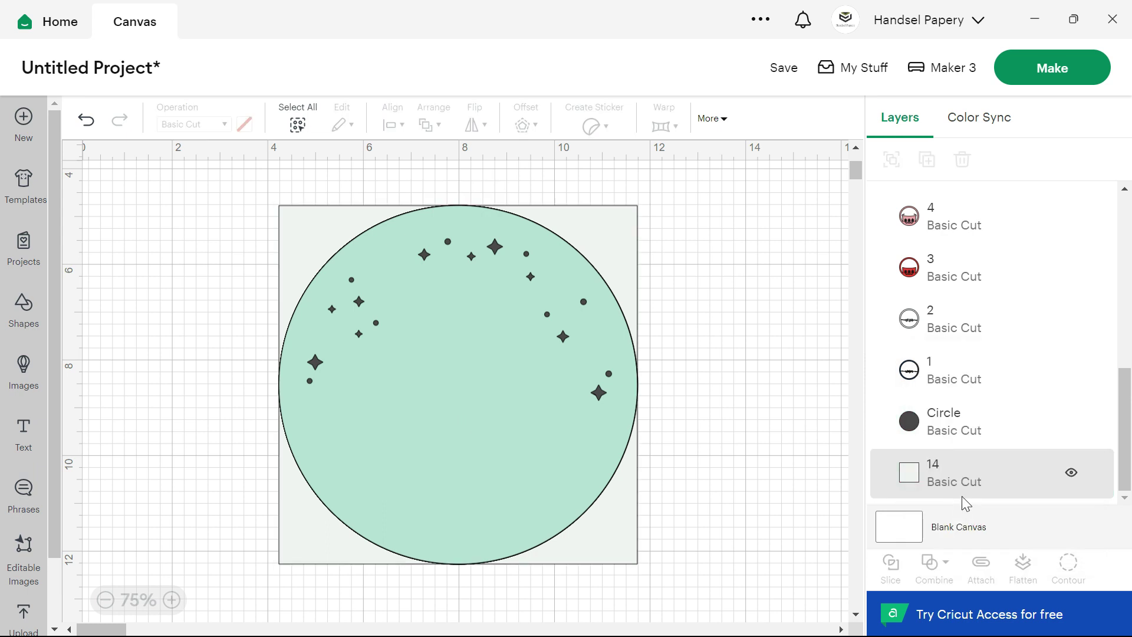
# - Merge the off-white intersect result into a single layer and rename it as 14
pyautogui.click(946, 563)
pyautogui.click(962, 522)
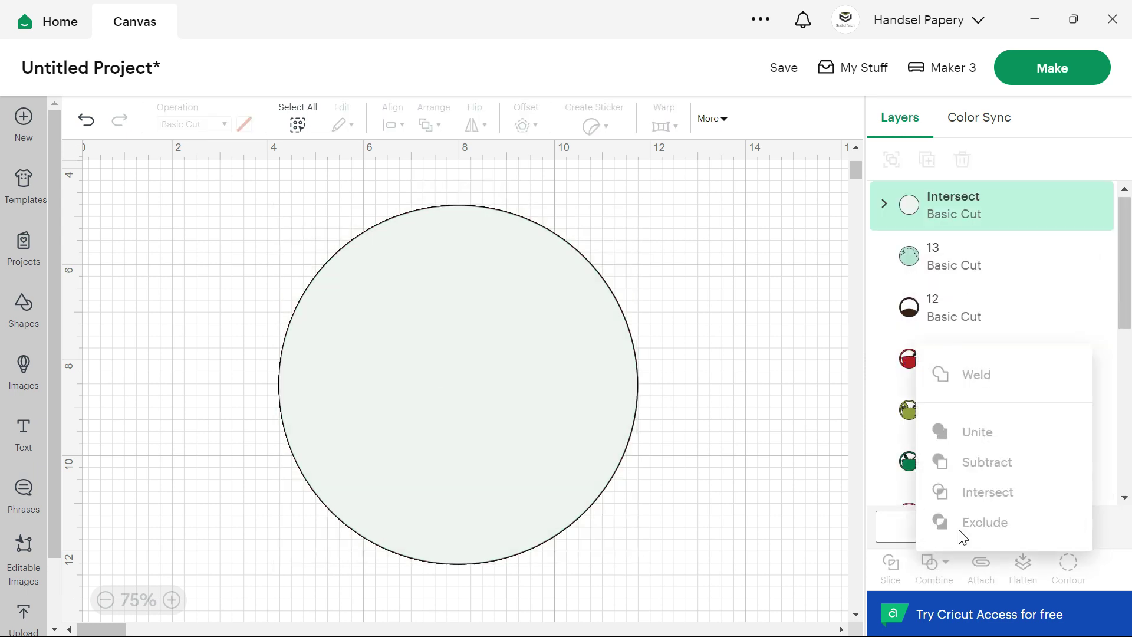
pyautogui.doubleClick(946, 204)
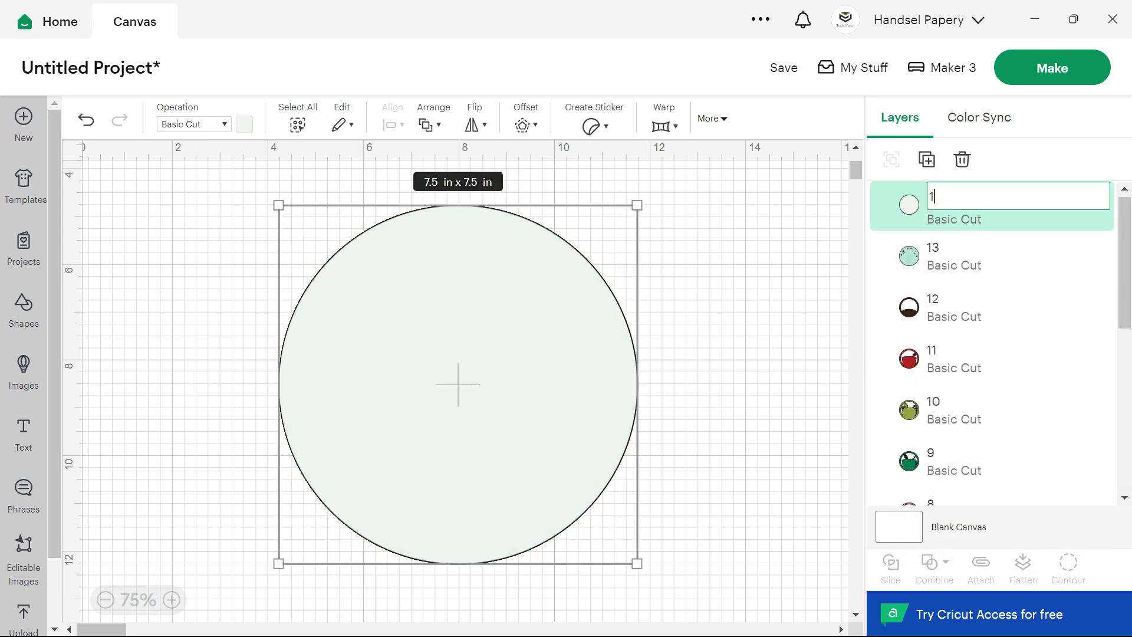
pyautogui.press('Return')
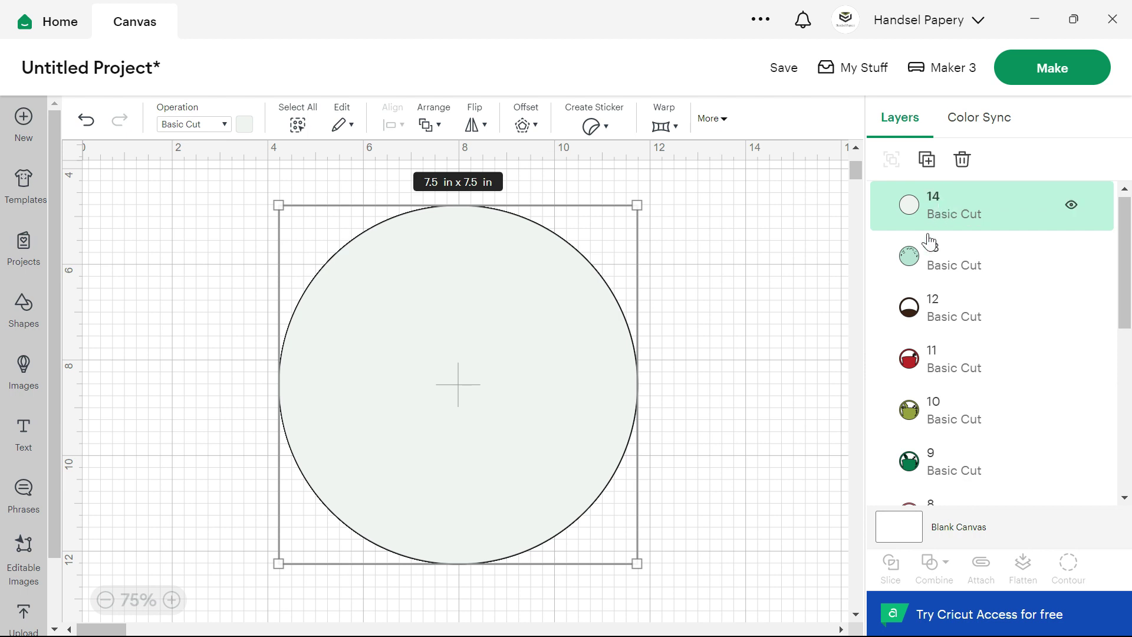
# - Reorder the round layers in ascending number order, with layer 1 frontmost and layer 14 at the back
pyautogui.scroll(-5, 930, 295)
pyautogui.moveTo(930, 353); pyautogui.dragTo(912, 207)
pyautogui.moveTo(920, 260); pyautogui.dragTo(945, 247)
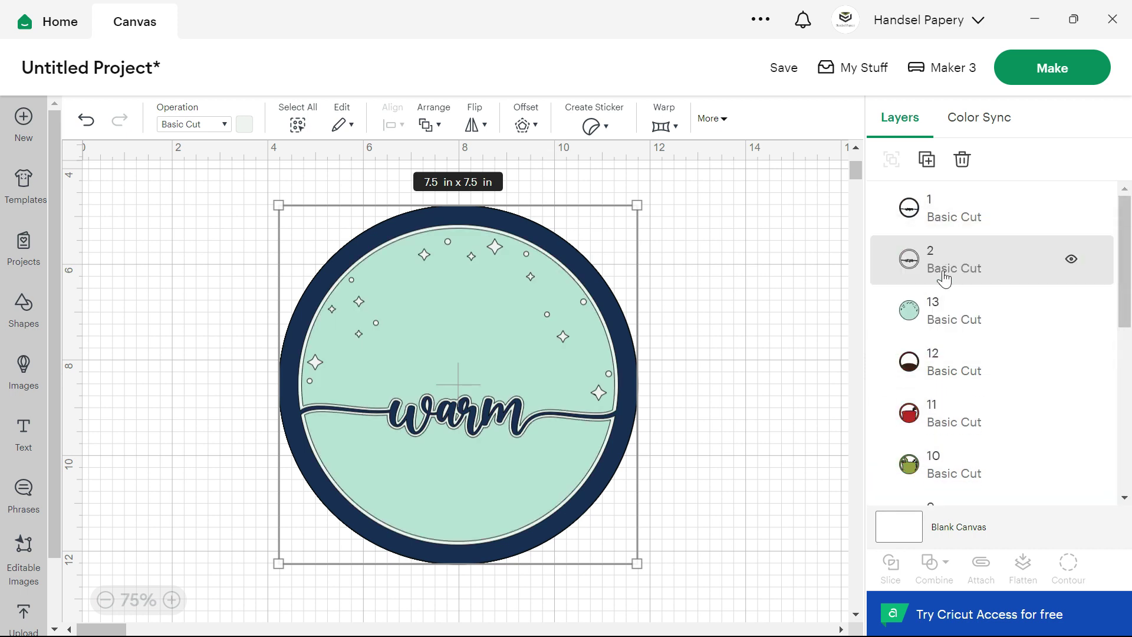
pyautogui.moveTo(944, 309)
pyautogui.mouseDown()
pyautogui.moveTo(955, 417)
pyautogui.moveTo(962, 313)
pyautogui.mouseUp()
pyautogui.scroll(6, 955, 353)
pyautogui.scroll(6, 943, 348)
pyautogui.scroll(5, 957, 323)
pyautogui.moveTo(958, 268); pyautogui.dragTo(955, 283)
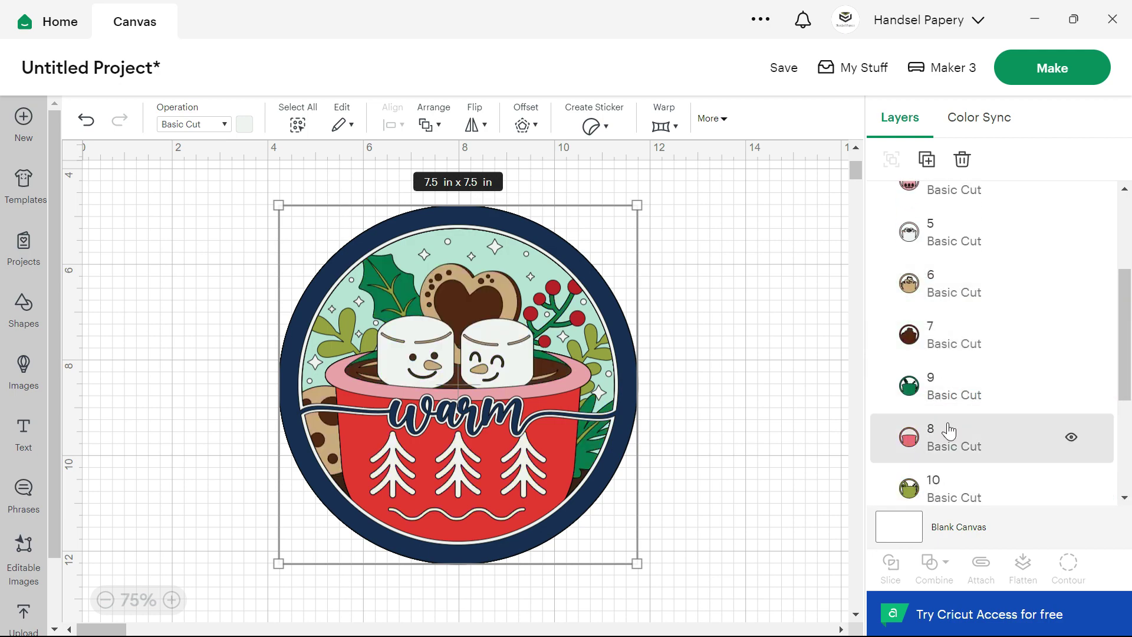
pyautogui.moveTo(967, 430); pyautogui.dragTo(949, 366)
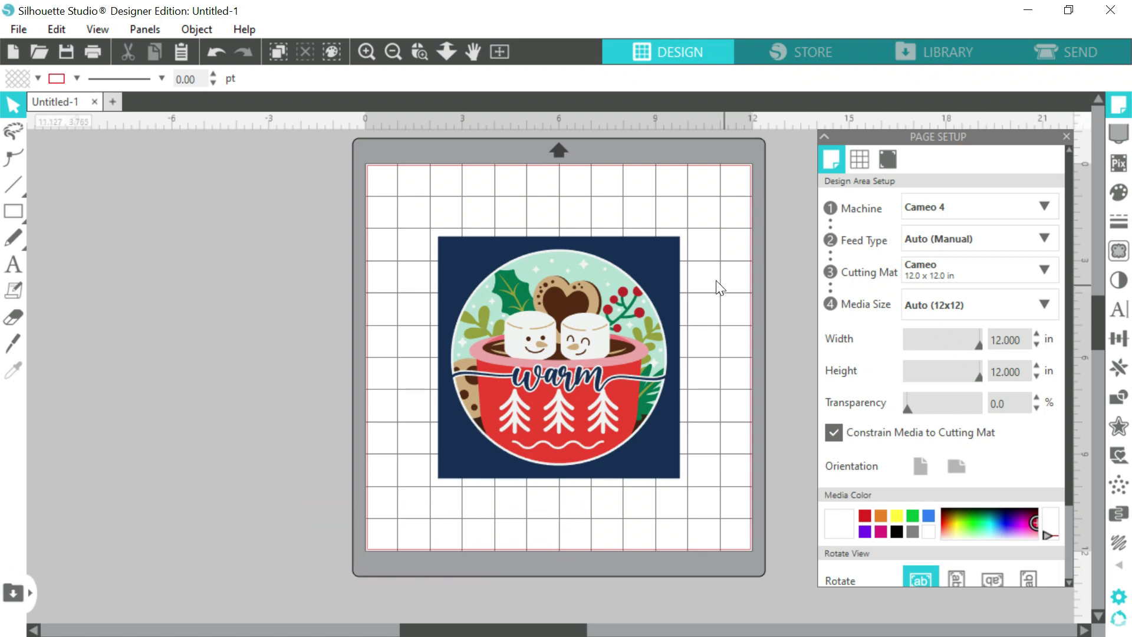
# - In Silhouette Studio, draw a circle beside the square design and set its width and height to 7.5 in
pyautogui.click(15, 212)
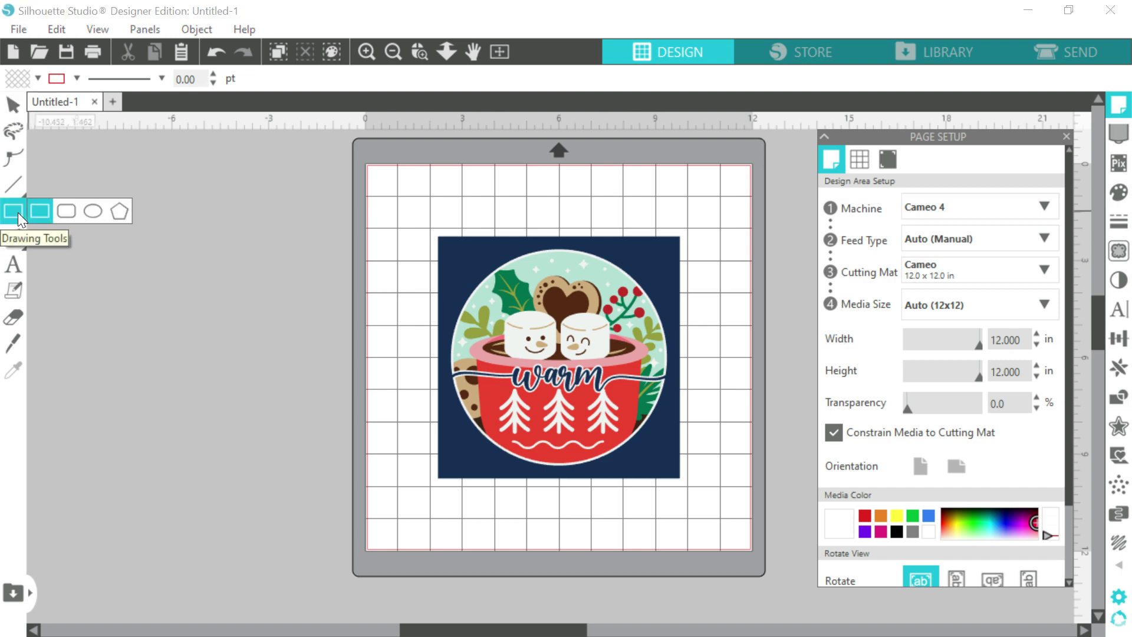
pyautogui.click(91, 213)
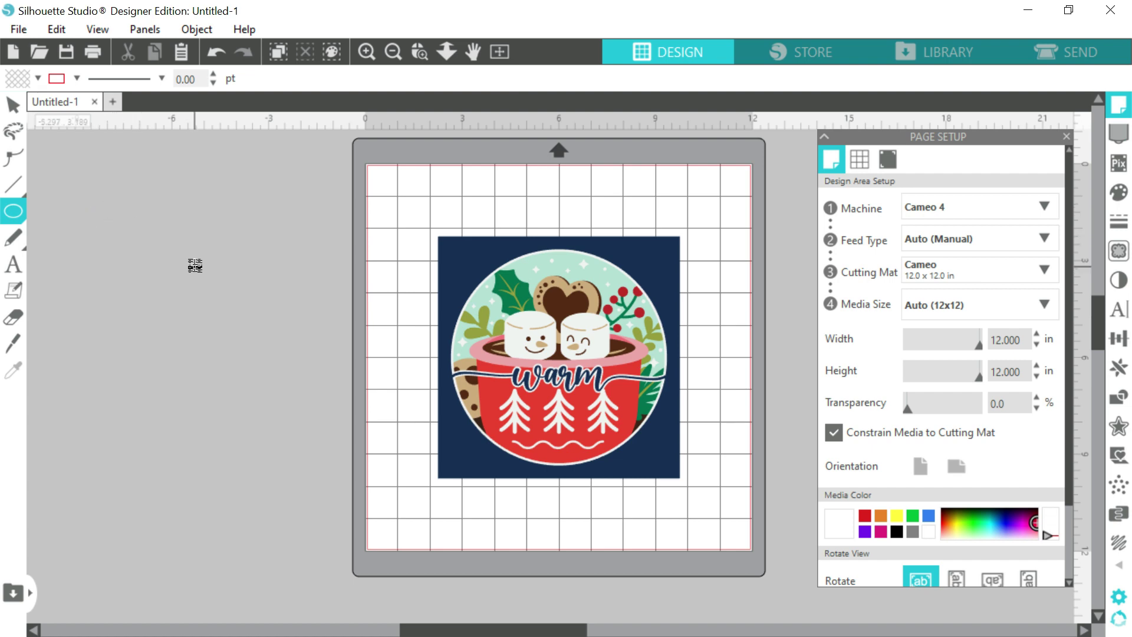
pyautogui.moveTo(189, 260); pyautogui.dragTo(437, 466)
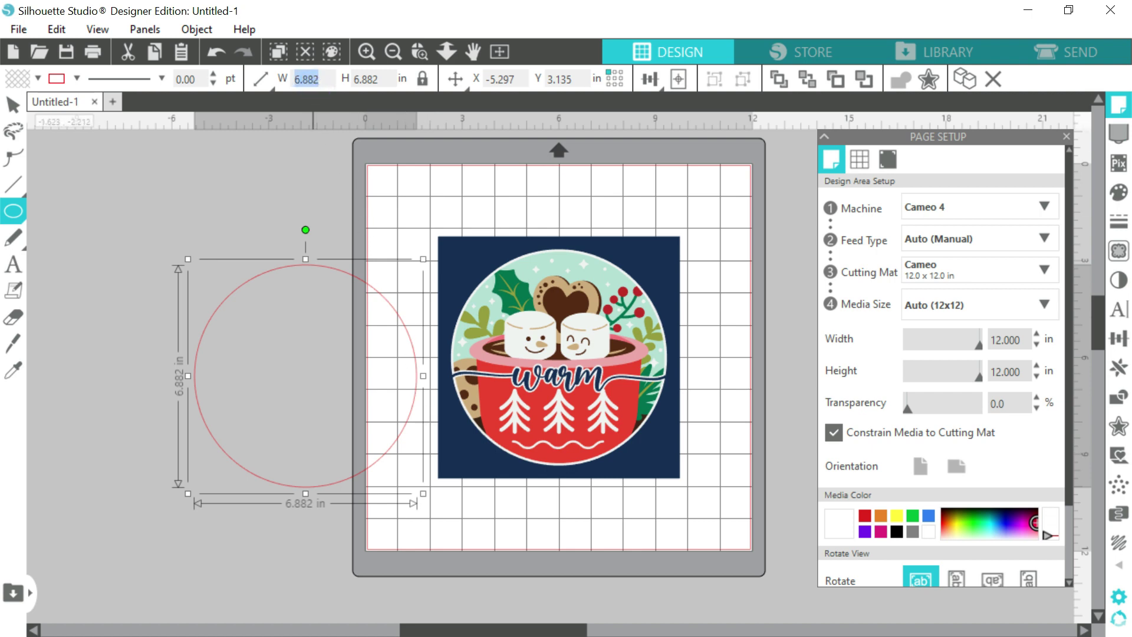
pyautogui.press('Return')
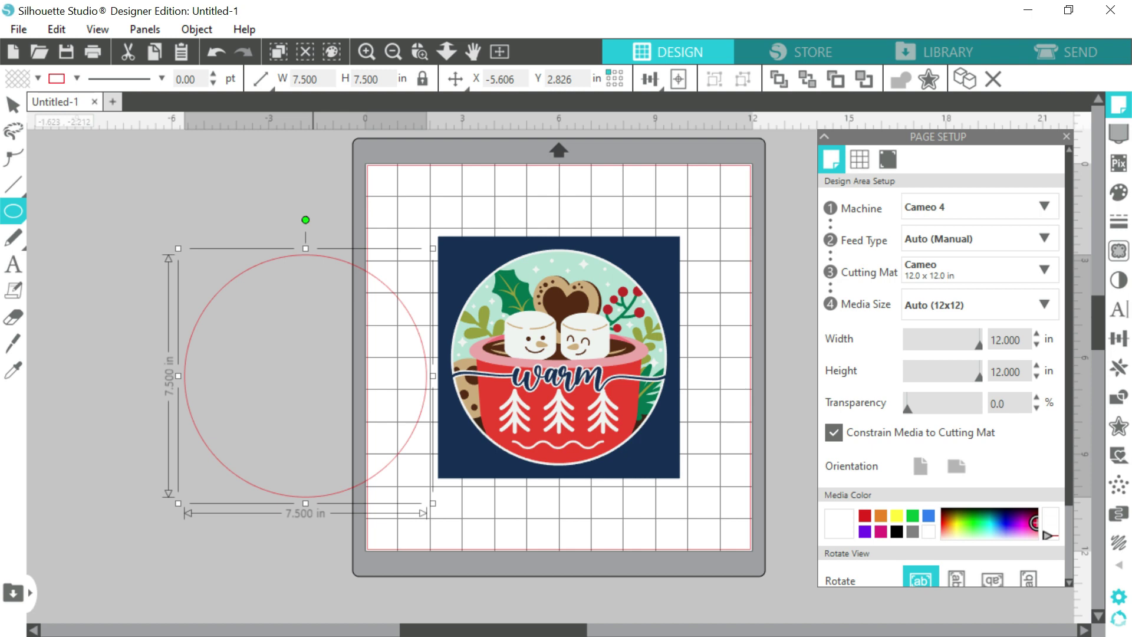
pyautogui.click(13, 105)
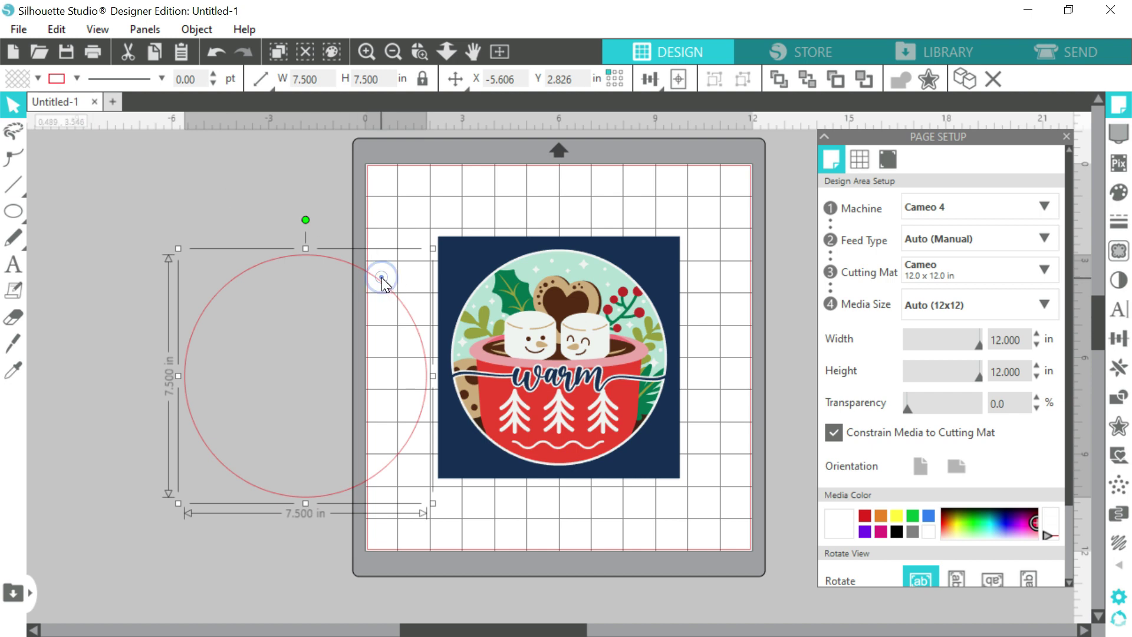
# - Duplicate the 7.5 in circle 14 times, offsetting each copy to the right of the previous one
pyautogui.hotkey('alt', 'Right')
pyautogui.hotkey('alt', 'Right')
pyautogui.hotkey('alt', 'Right')
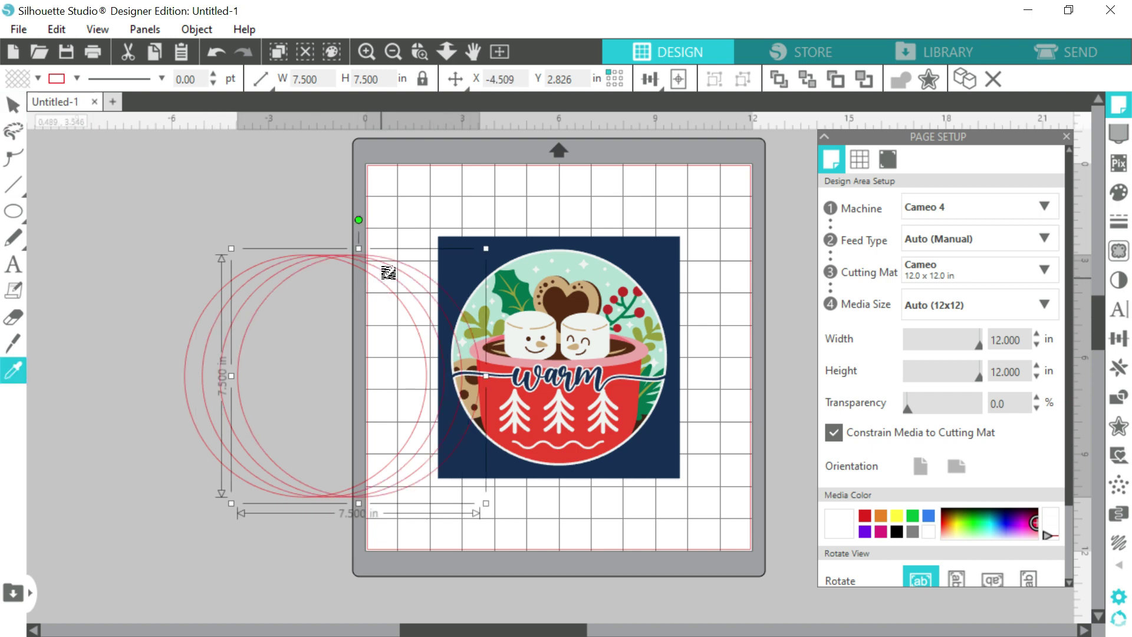
pyautogui.hotkey('alt', 'Right')
pyautogui.hotkey('alt', 'Right')
pyautogui.hotkey('alt', 'Right')
pyautogui.hotkey('alt', 'Right')
pyautogui.hotkey('alt', 'Right')
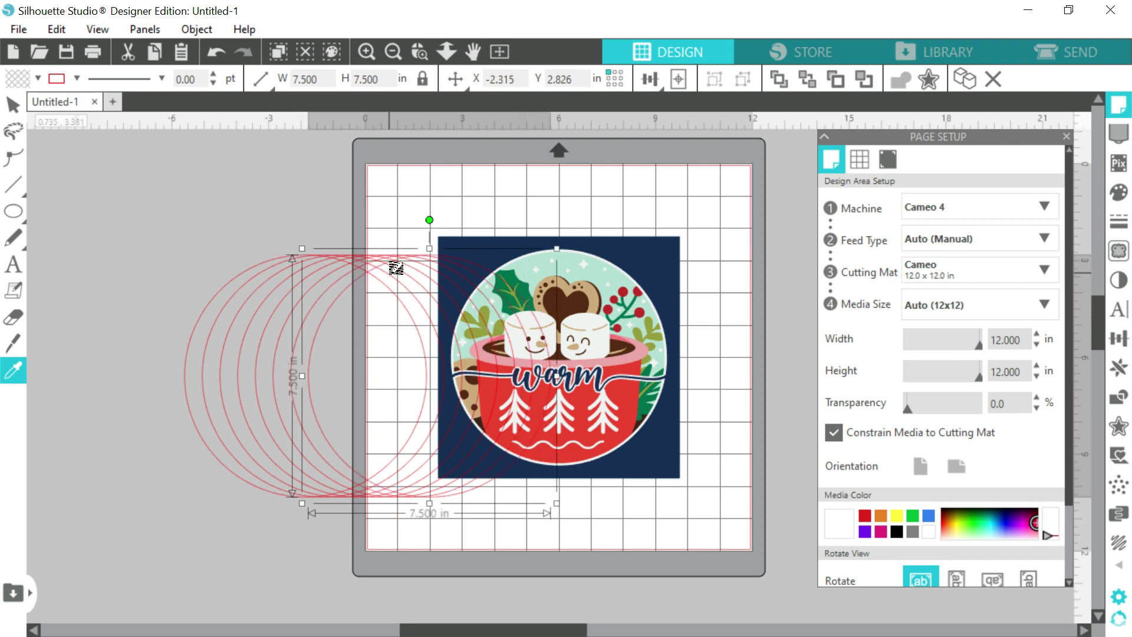
pyautogui.hotkey('alt', 'Right')
pyautogui.hotkey('alt', 'Right')
pyautogui.hotkey('alt', 'Right')
pyautogui.hotkey('alt', 'Right')
pyautogui.hotkey('alt', 'Right')
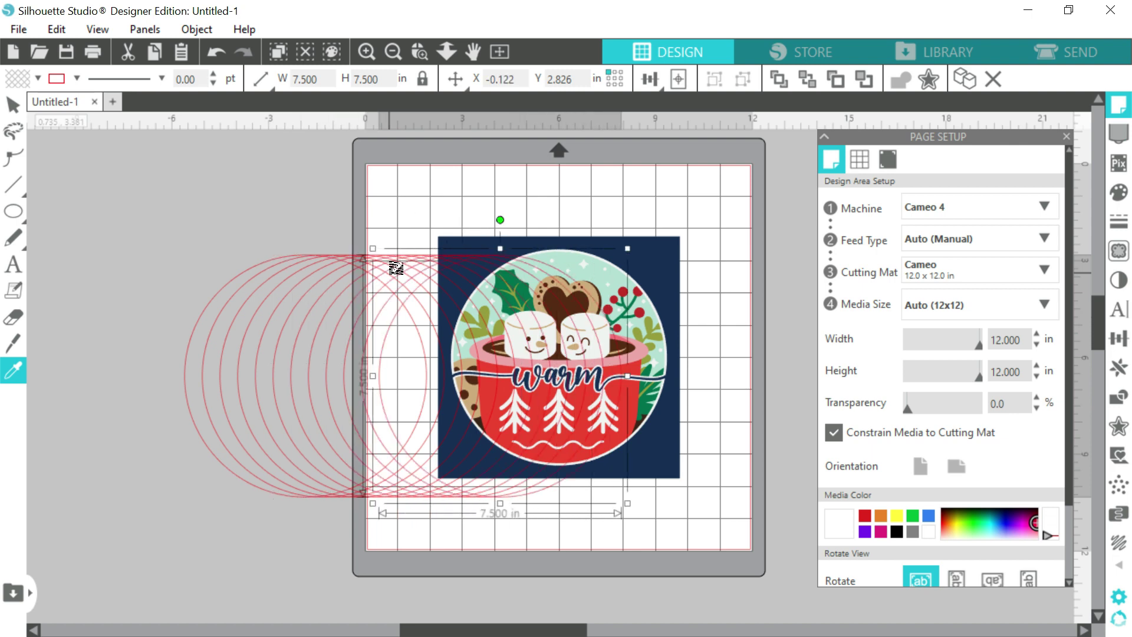
pyautogui.hotkey('alt', 'Right')
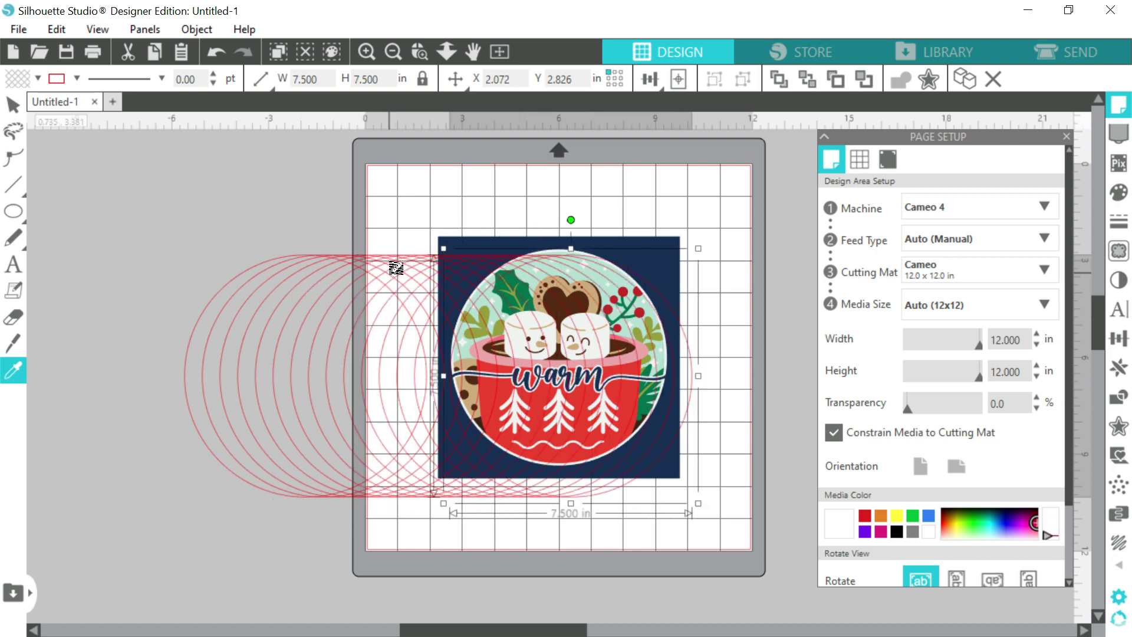
# - Align the centres of all the circles and the square design layers, and centre the stack on the page
pyautogui.press('v')
pyautogui.moveTo(218, 224); pyautogui.dragTo(591, 459)
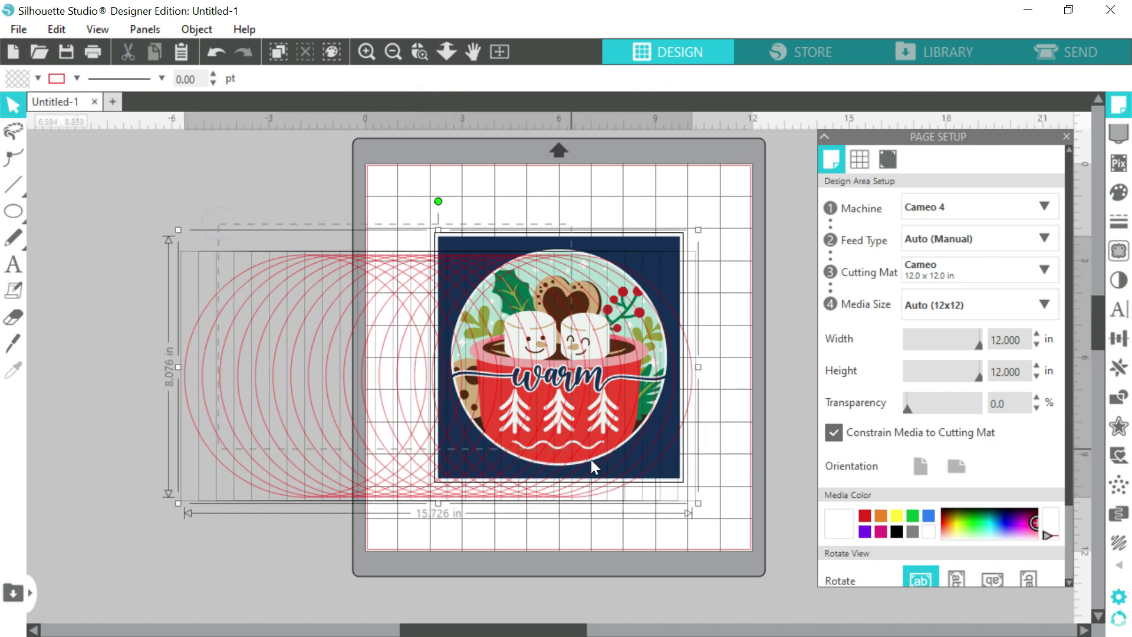
pyautogui.moveTo(741, 541); pyautogui.dragTo(738, 533)
pyautogui.click(707, 79)
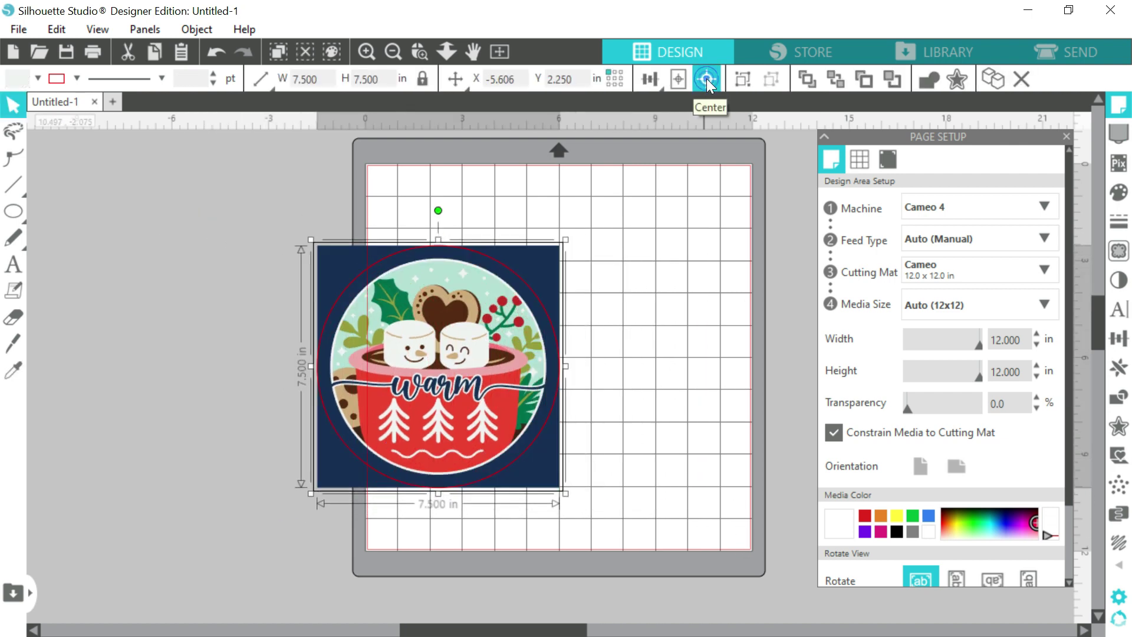
pyautogui.click(679, 78)
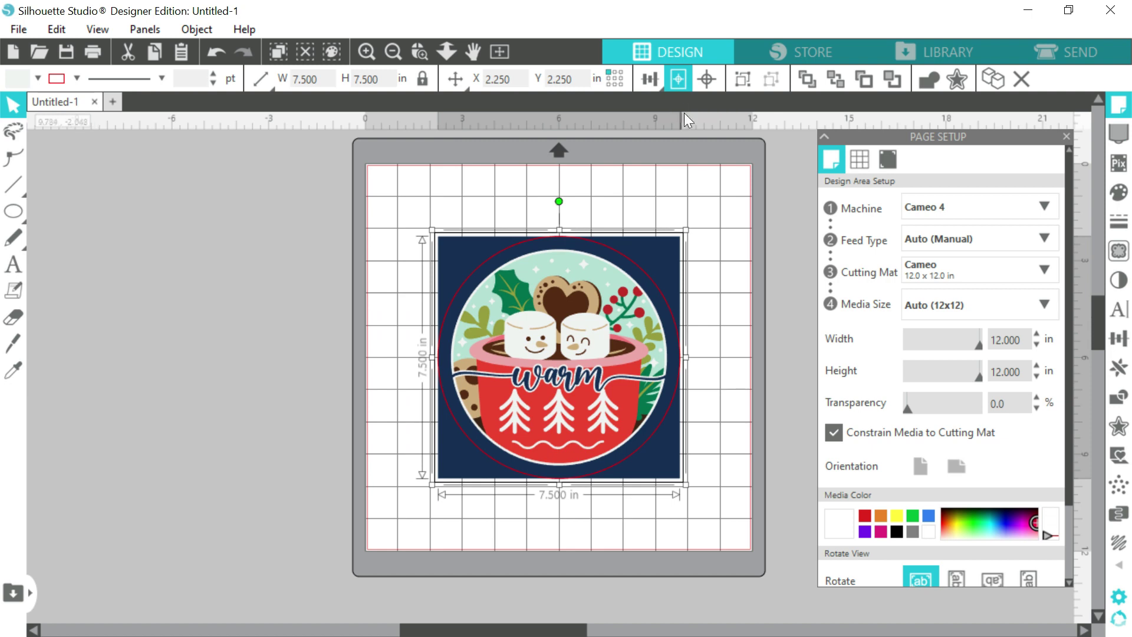
pyautogui.click(709, 334)
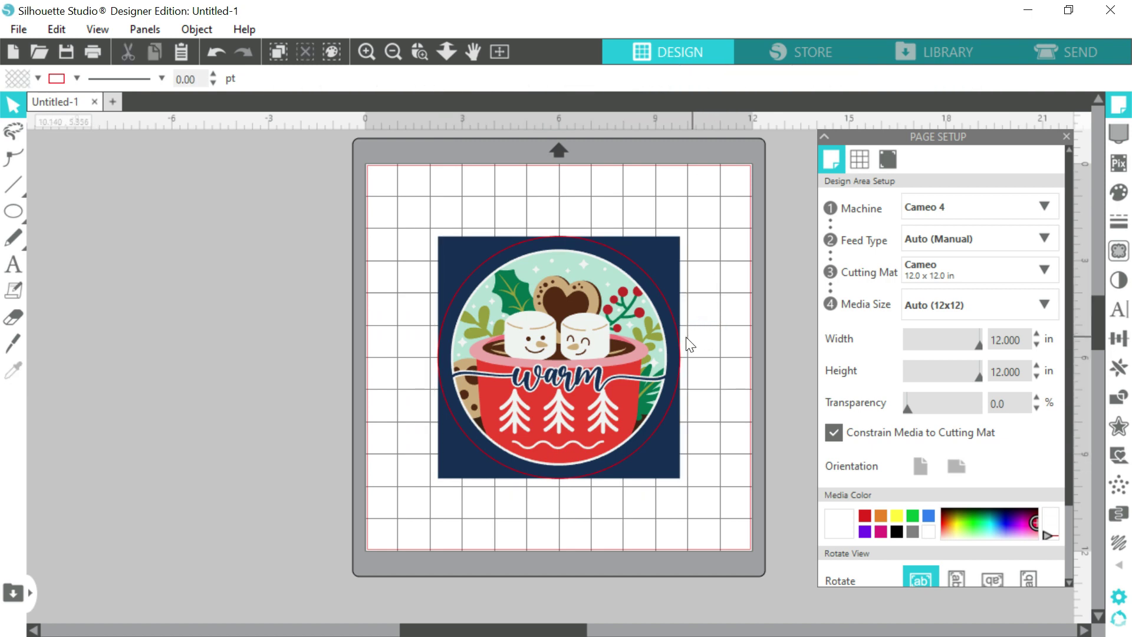
# - Intersect the navy front layer with one circle and move the round result off the mat to the left
pyautogui.scroll(5, 660, 336)
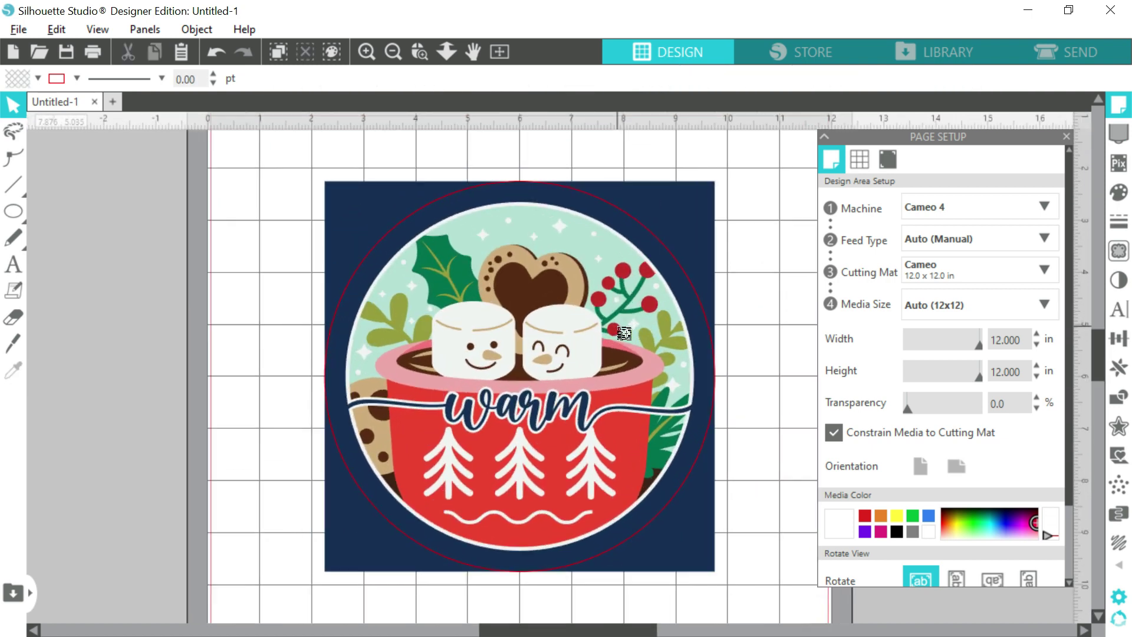
pyautogui.click(656, 236)
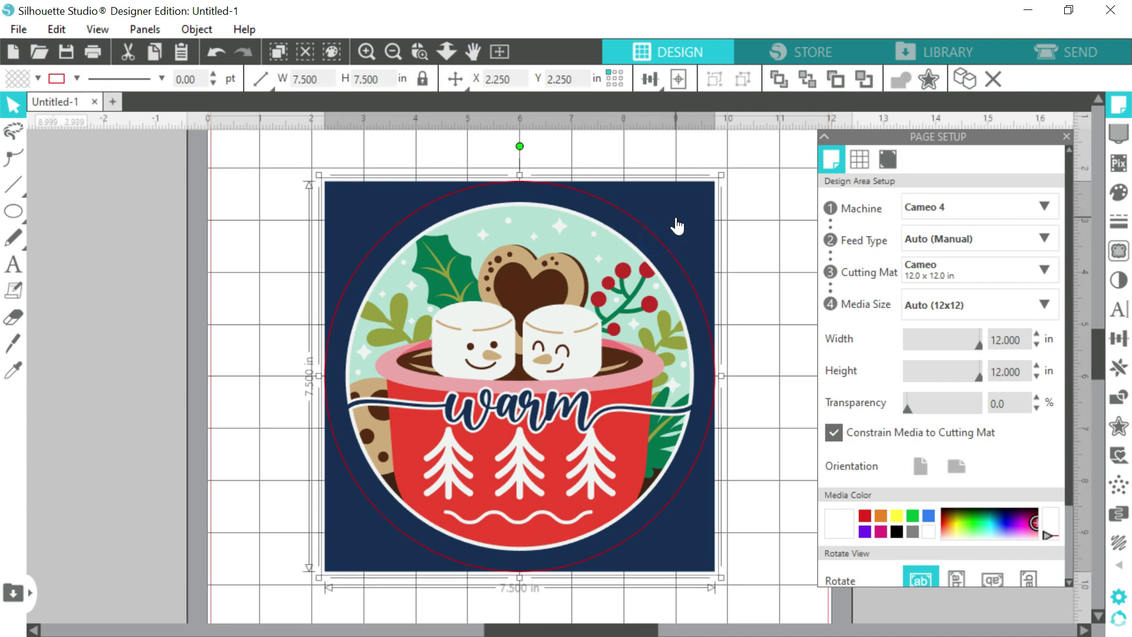
pyautogui.click(675, 217)
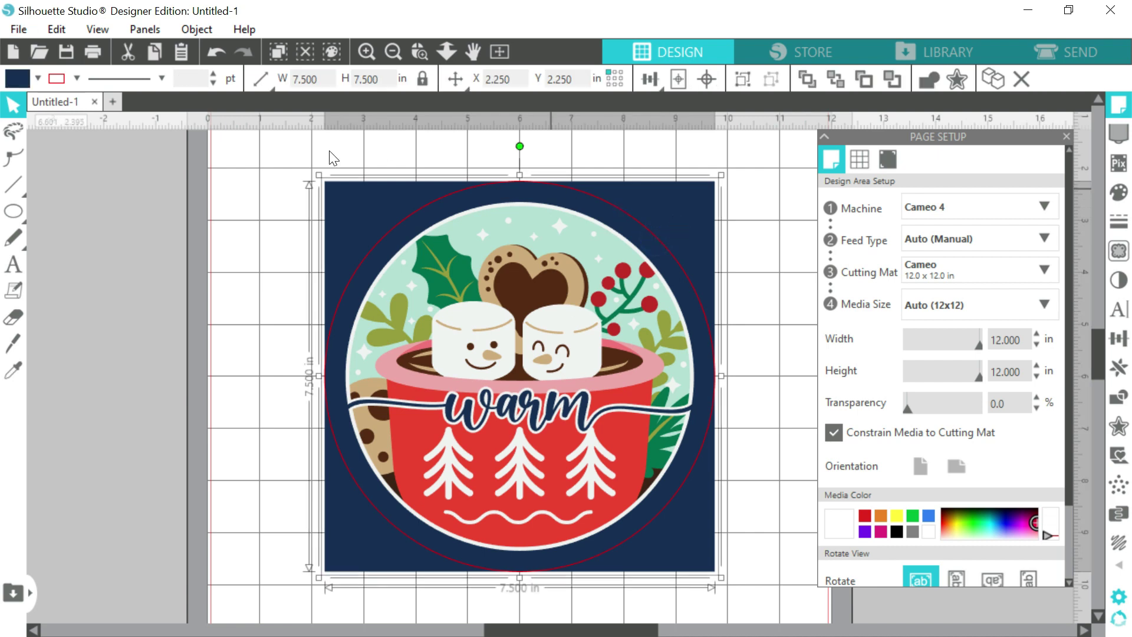
pyautogui.click(154, 33)
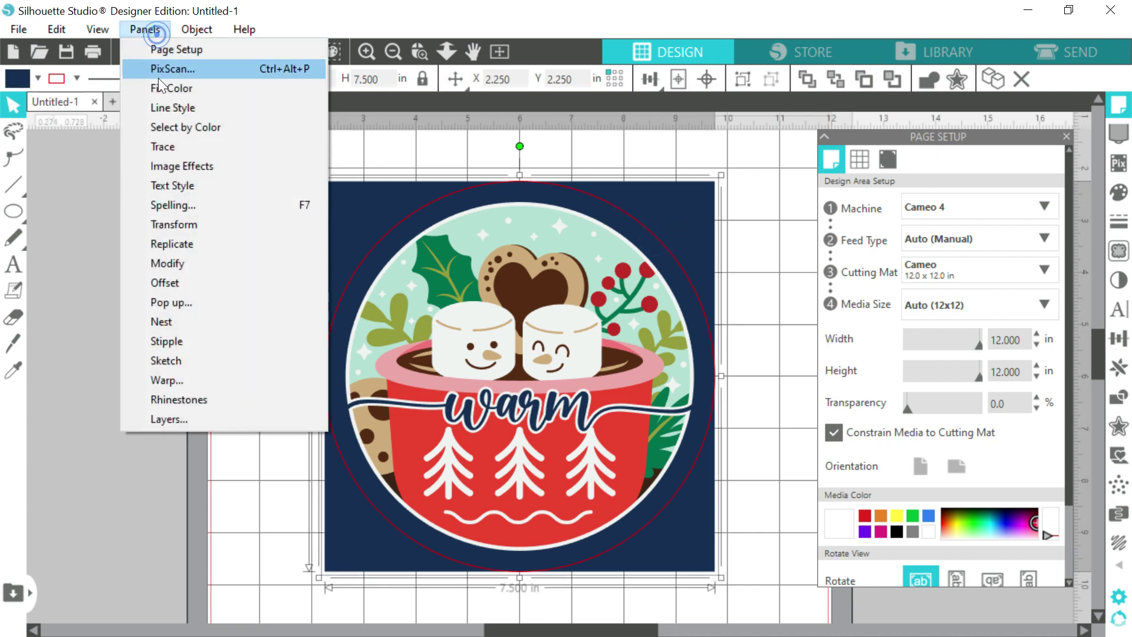
pyautogui.click(167, 263)
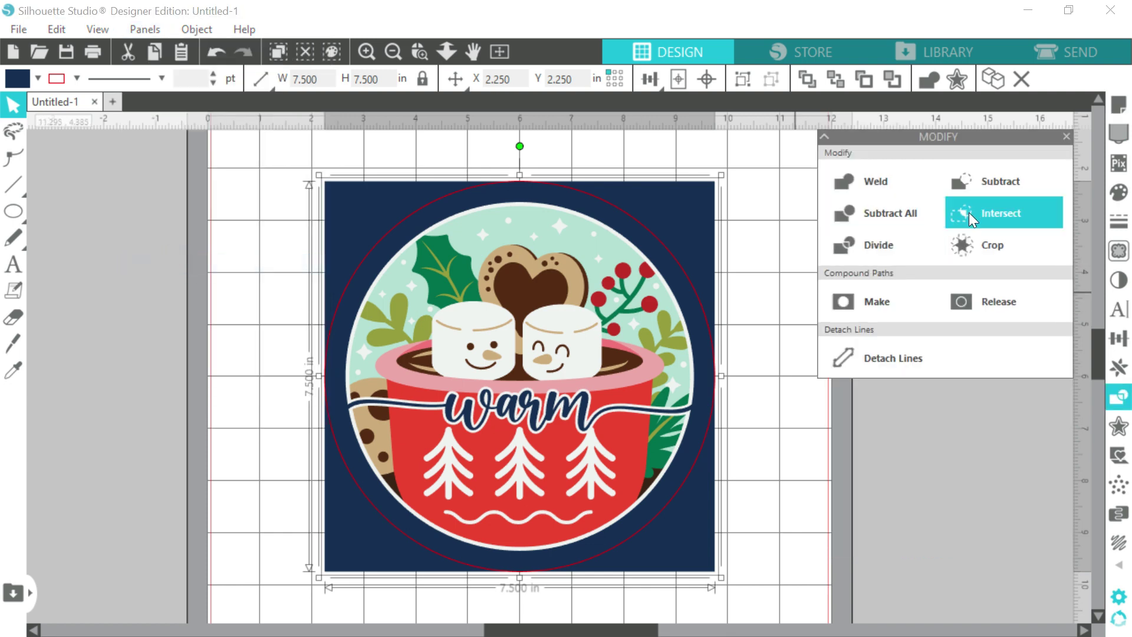
pyautogui.click(972, 212)
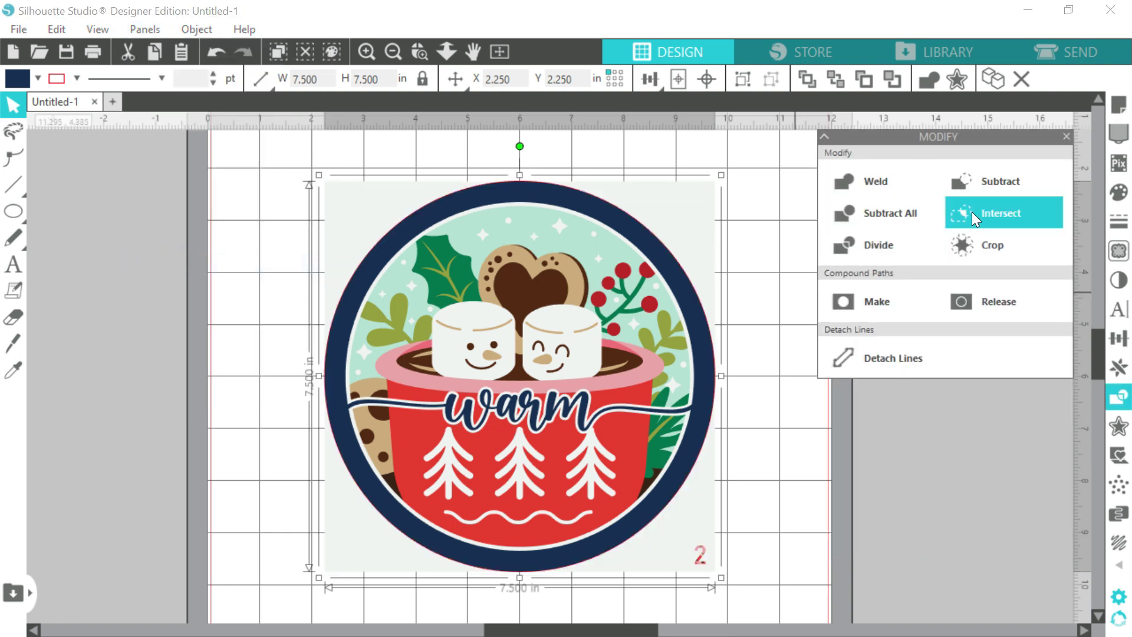
pyautogui.click(750, 329)
pyautogui.moveTo(706, 355); pyautogui.dragTo(274, 353)
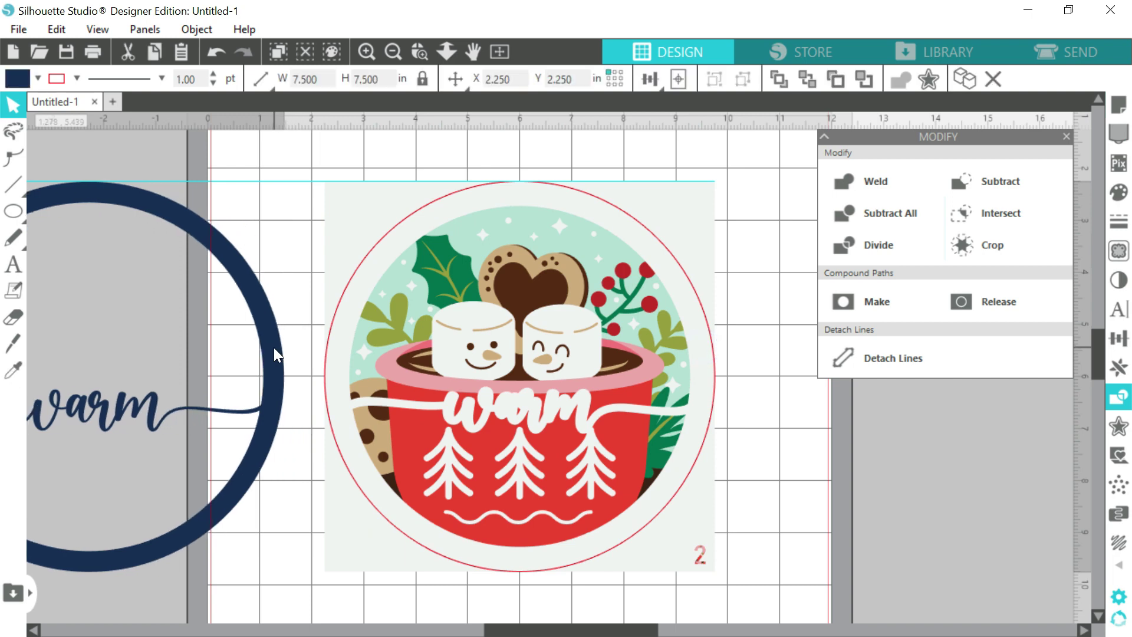
# - Intersect the off-white layer 2 with a circle and move the round result onto the navy one
pyautogui.click(642, 236)
pyautogui.click(643, 226)
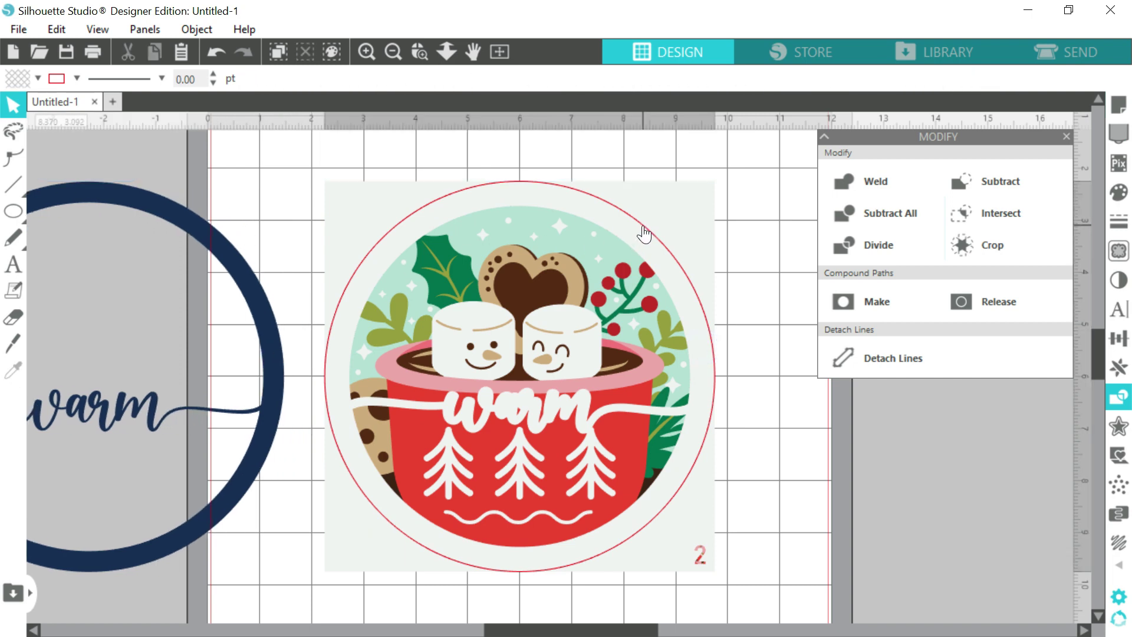
pyautogui.click(679, 213)
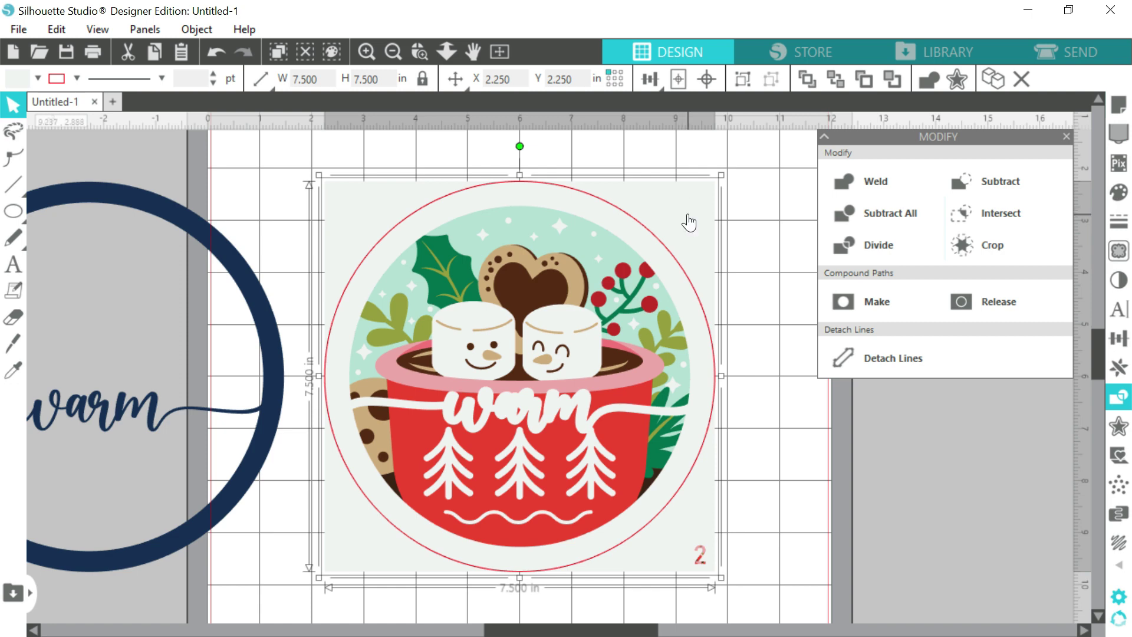
pyautogui.click(1006, 208)
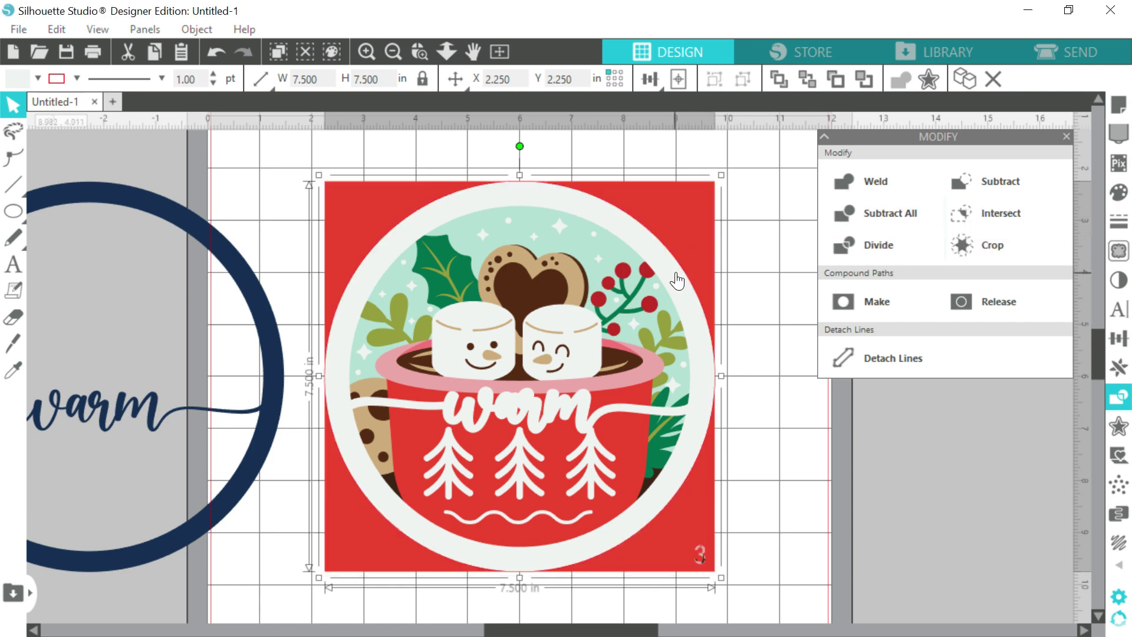
pyautogui.moveTo(679, 272); pyautogui.dragTo(209, 251)
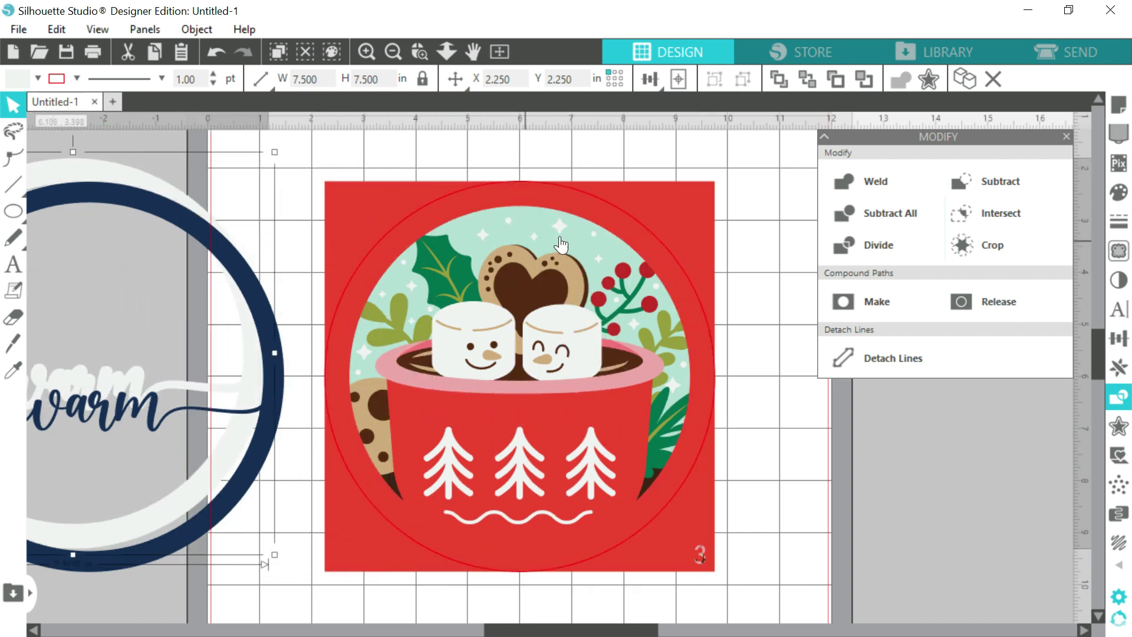
pyautogui.click(644, 230)
pyautogui.click(667, 220)
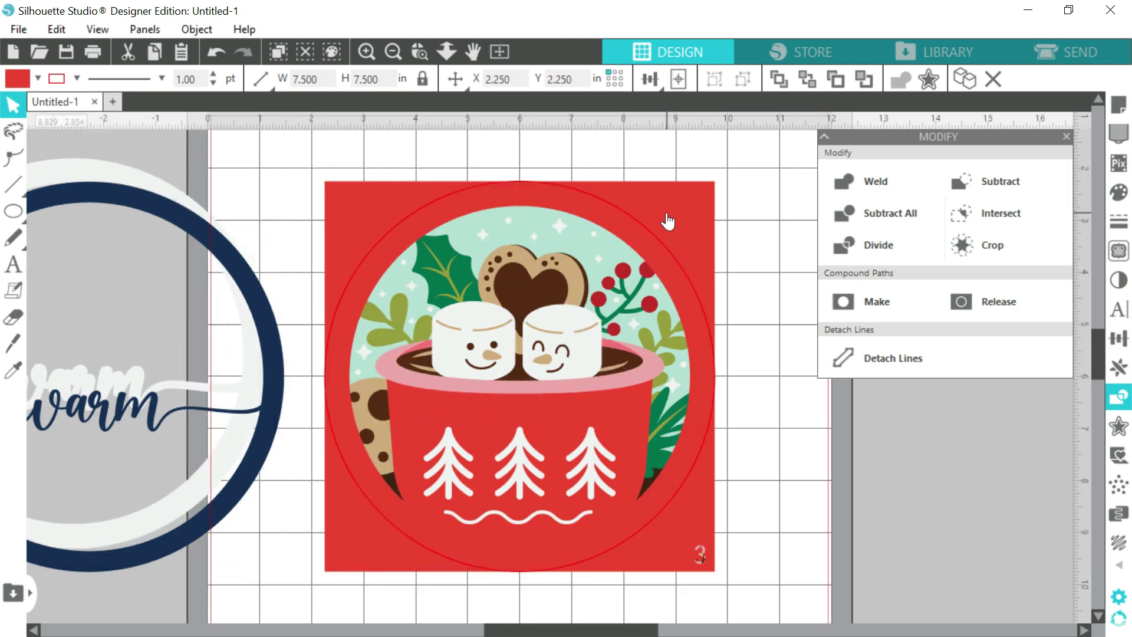
pyautogui.click(649, 231)
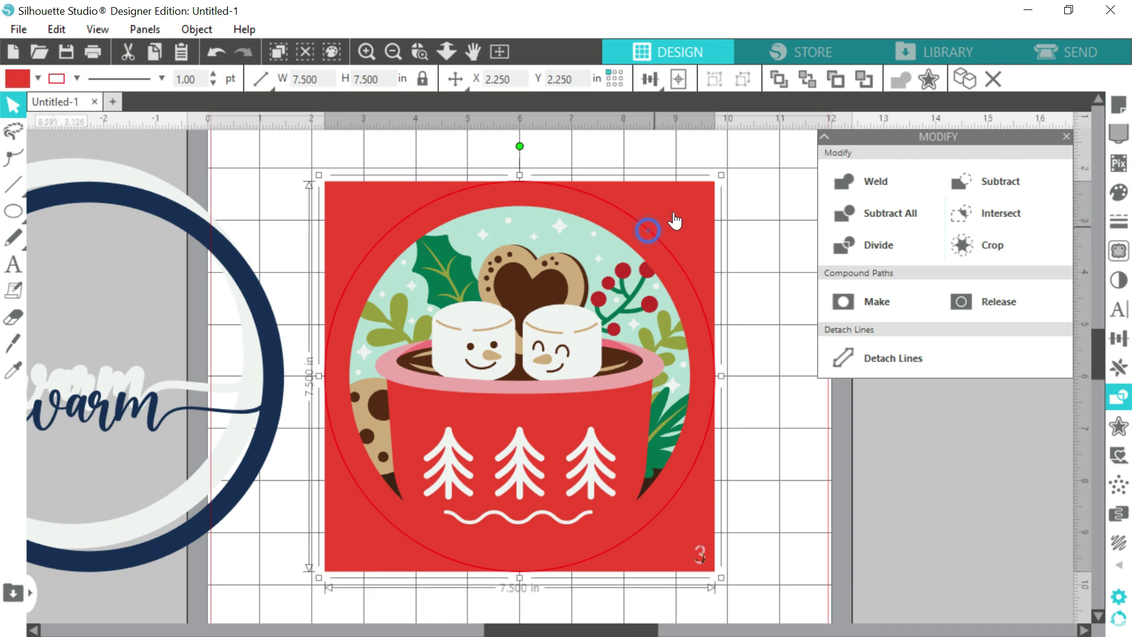
pyautogui.click(672, 212)
pyautogui.click(654, 236)
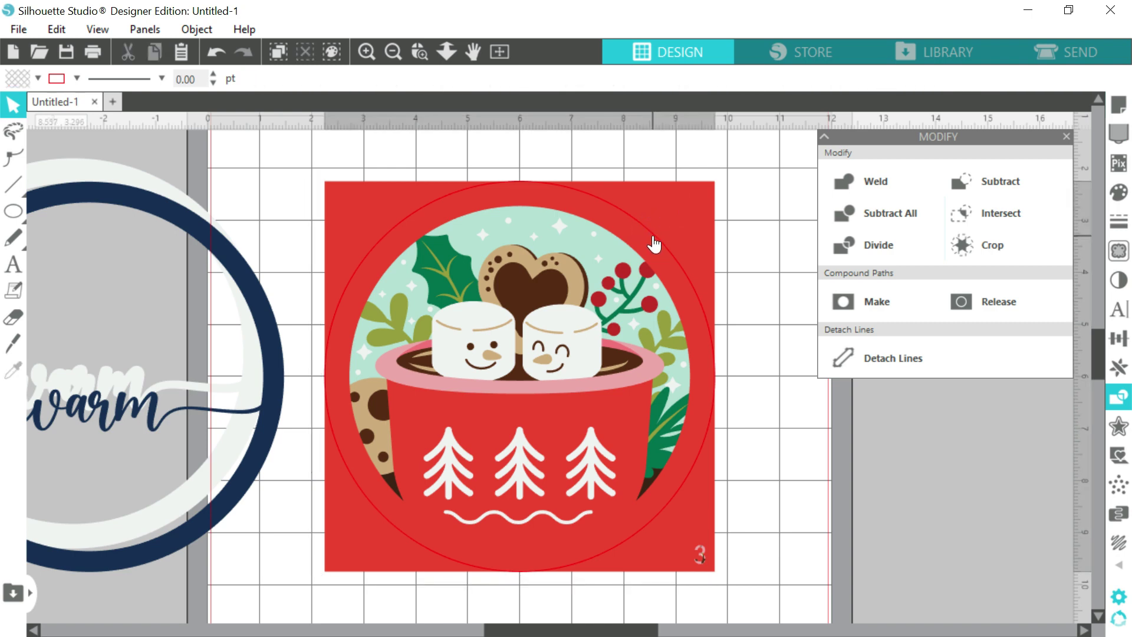
pyautogui.click(674, 224)
# - Intersect the red layer 3 with a circle and move the round result beside the square stack with the finished rounds
pyautogui.scroll(5, 674, 221)
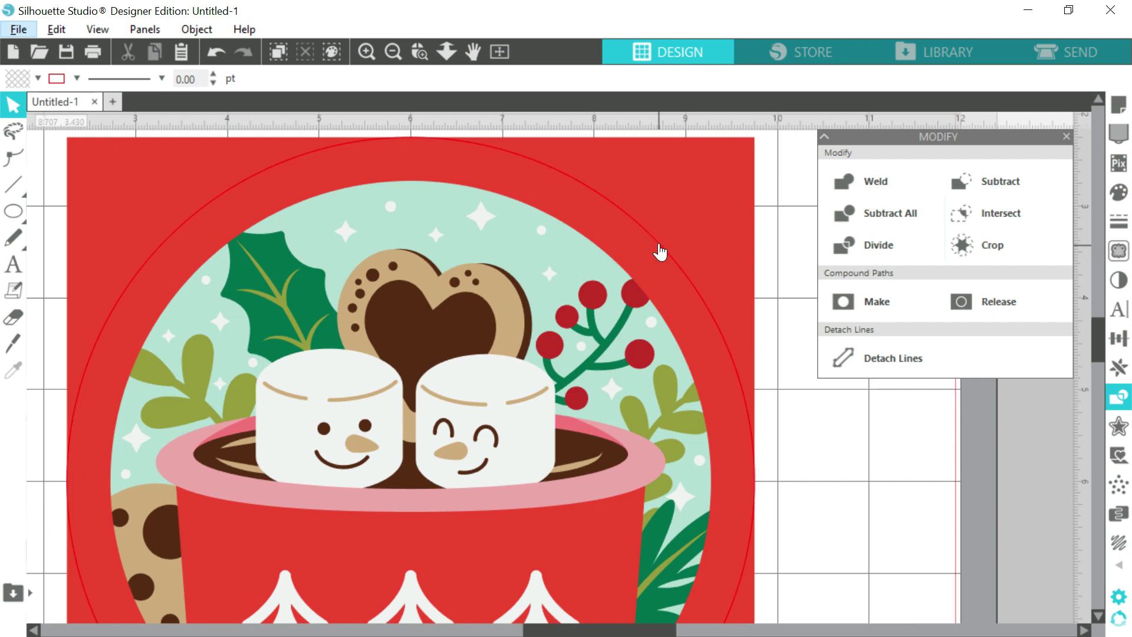
pyautogui.click(658, 244)
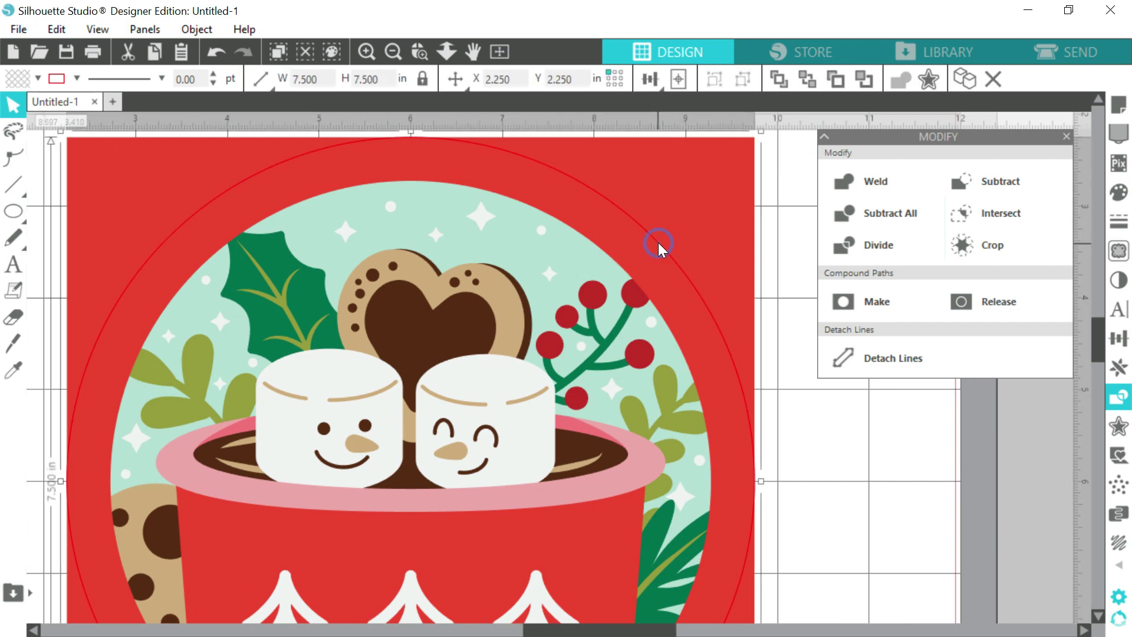
pyautogui.keyDown('shift'); pyautogui.click(683, 203); pyautogui.keyUp('shift')
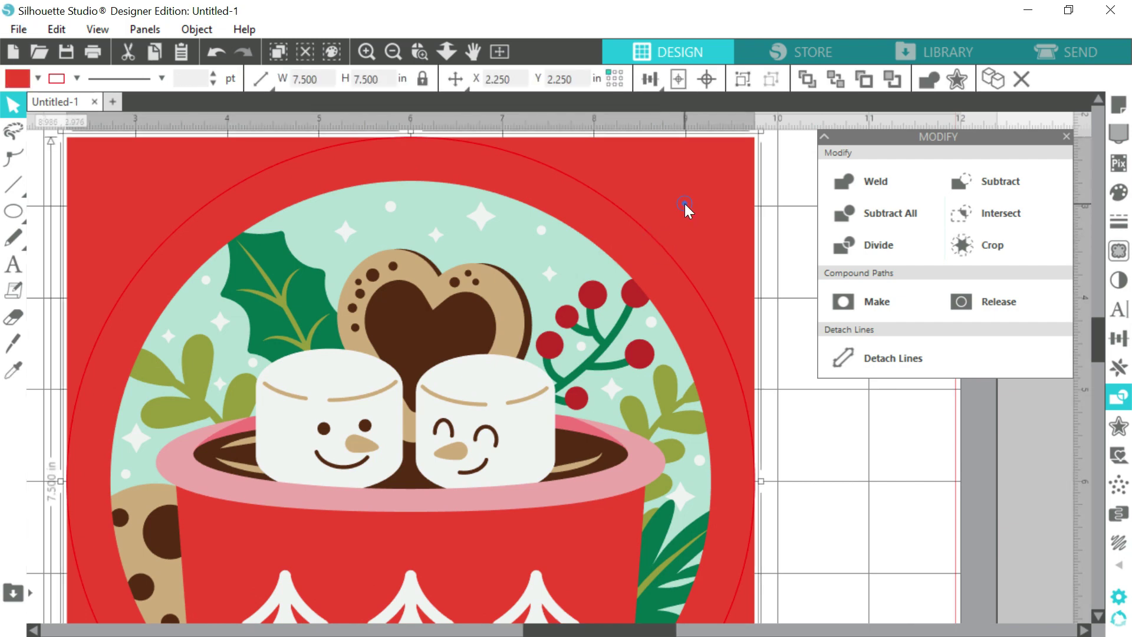
pyautogui.click(1002, 213)
pyautogui.scroll(-1, 665, 305)
pyautogui.scroll(-3, 665, 304)
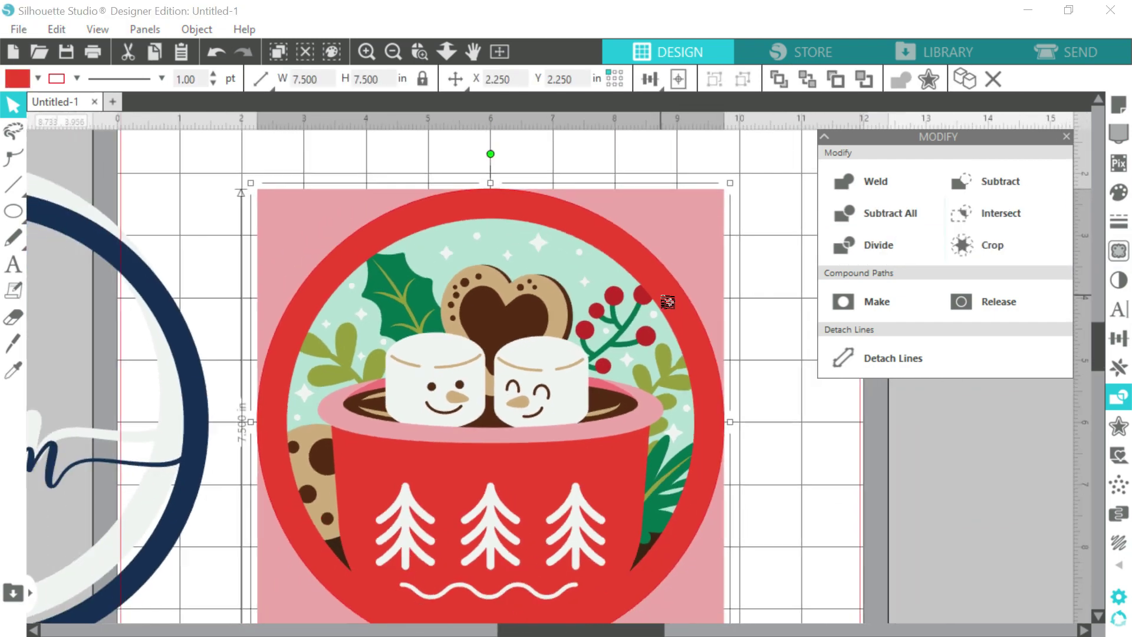
pyautogui.moveTo(665, 321); pyautogui.dragTo(263, 305)
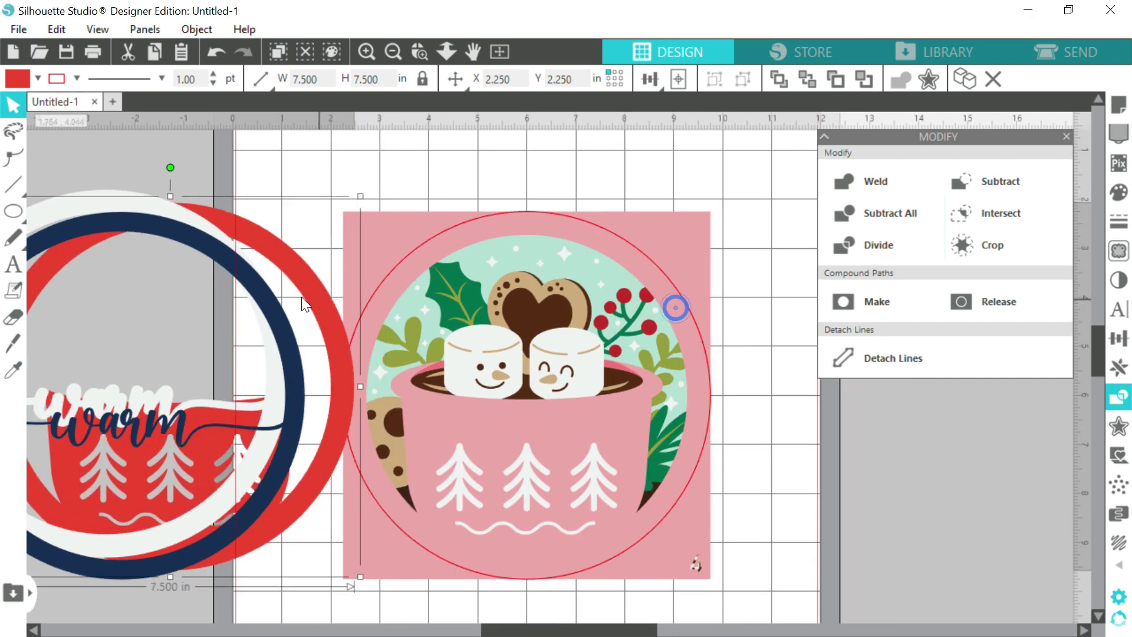
# - Intersect the pink layer 4 with a circle and move the round result over to the finished round layers
pyautogui.click(621, 254)
pyautogui.keyDown('shift'); pyautogui.click(666, 233); pyautogui.keyUp('shift')
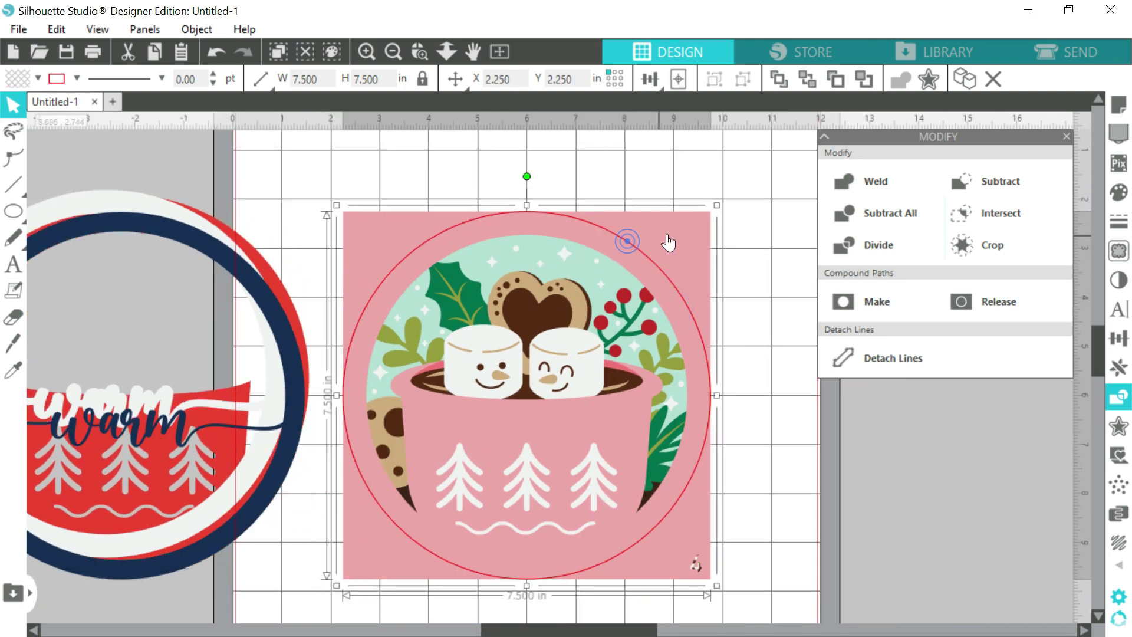
pyautogui.click(995, 218)
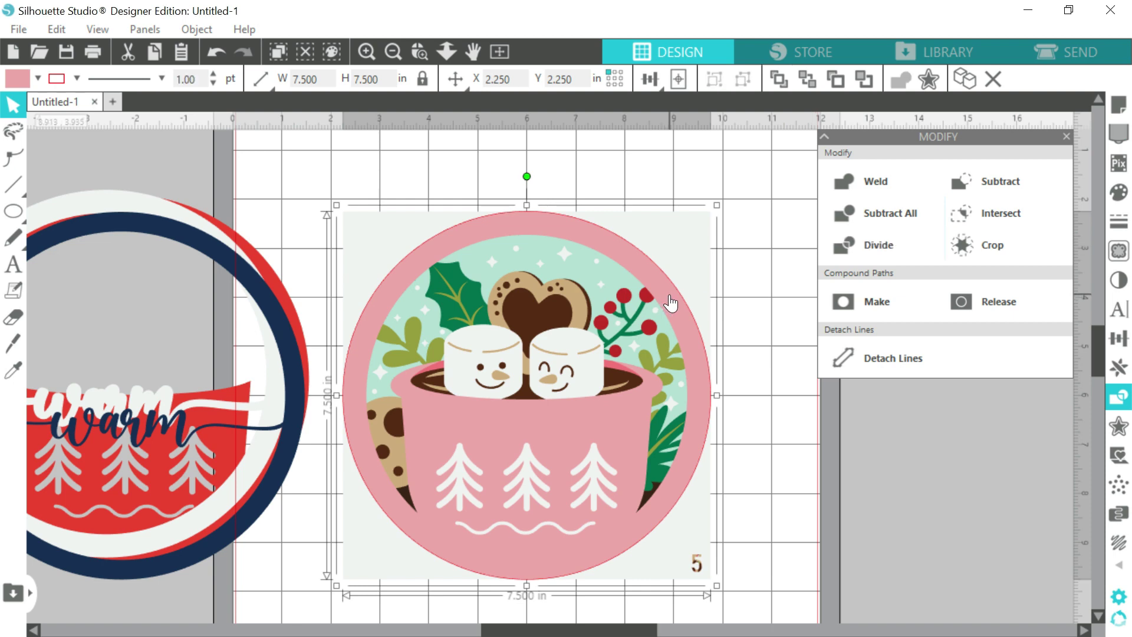
pyautogui.moveTo(601, 281); pyautogui.dragTo(224, 281)
# - Intersect the off-white layer 5 with a circle and move the round result over to the finished round layers
pyautogui.click(623, 252)
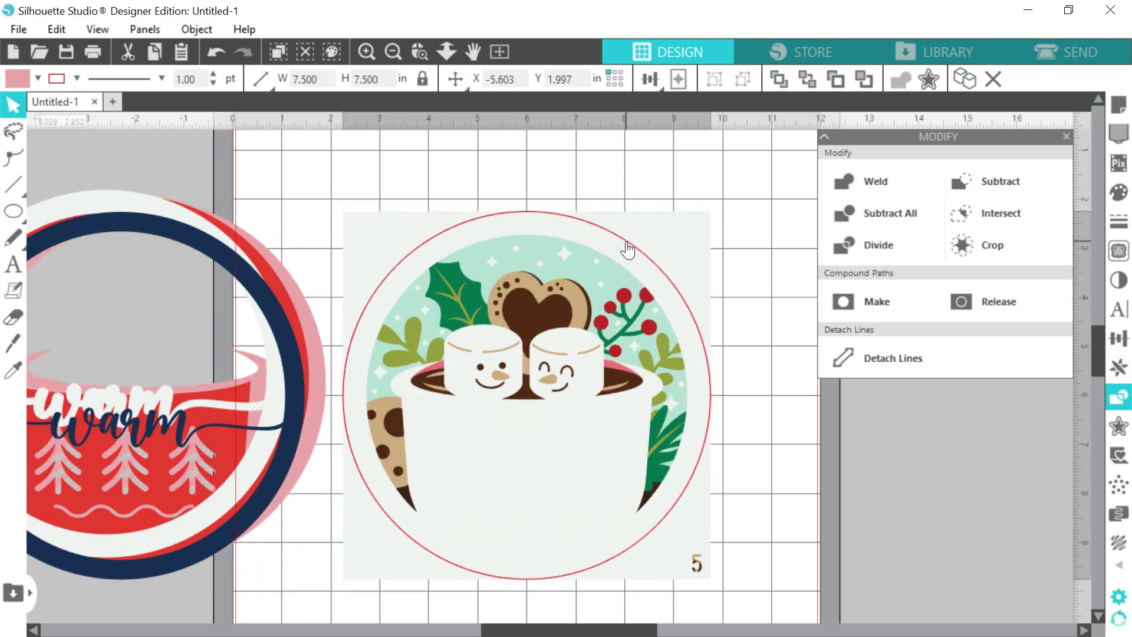
pyautogui.keyDown('shift'); pyautogui.click(666, 233); pyautogui.keyUp('shift')
pyautogui.click(994, 211)
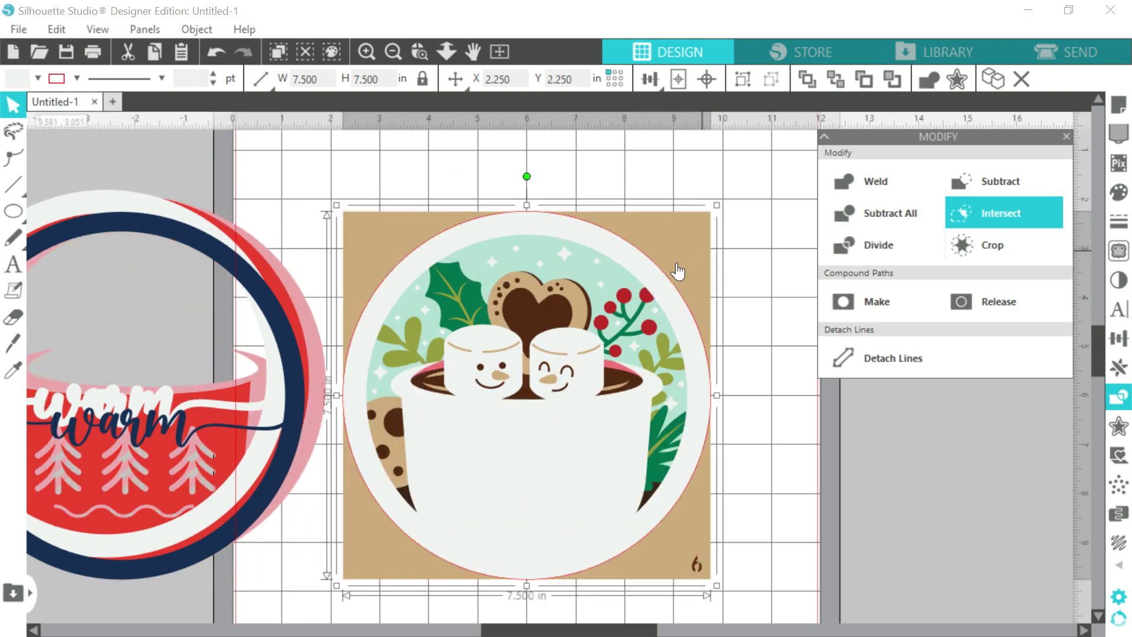
pyautogui.moveTo(531, 425); pyautogui.dragTo(129, 425)
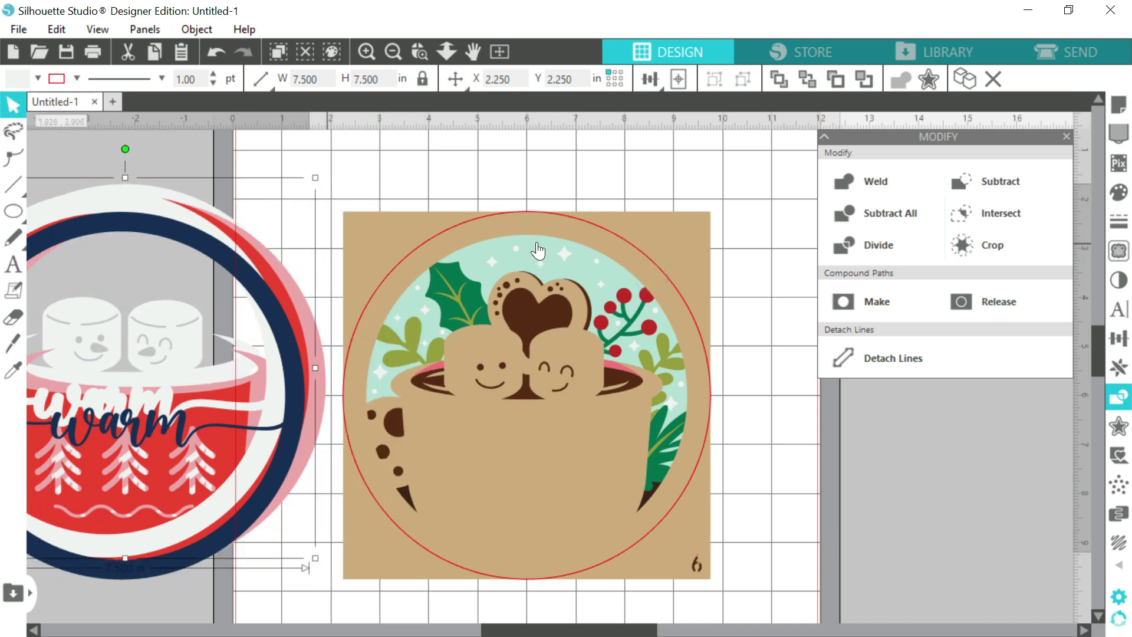
# - Intersect the tan layer 6 with a circle and move the round result over to the finished round layers
pyautogui.click(624, 239)
pyautogui.keyDown('shift'); pyautogui.click(658, 233); pyautogui.keyUp('shift')
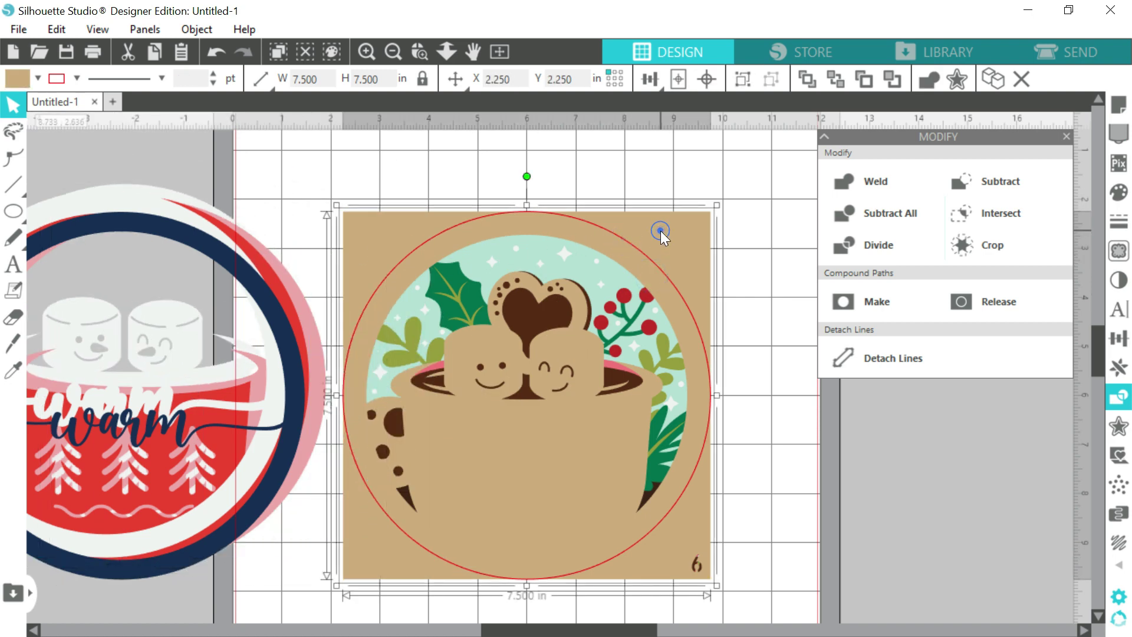
pyautogui.click(996, 217)
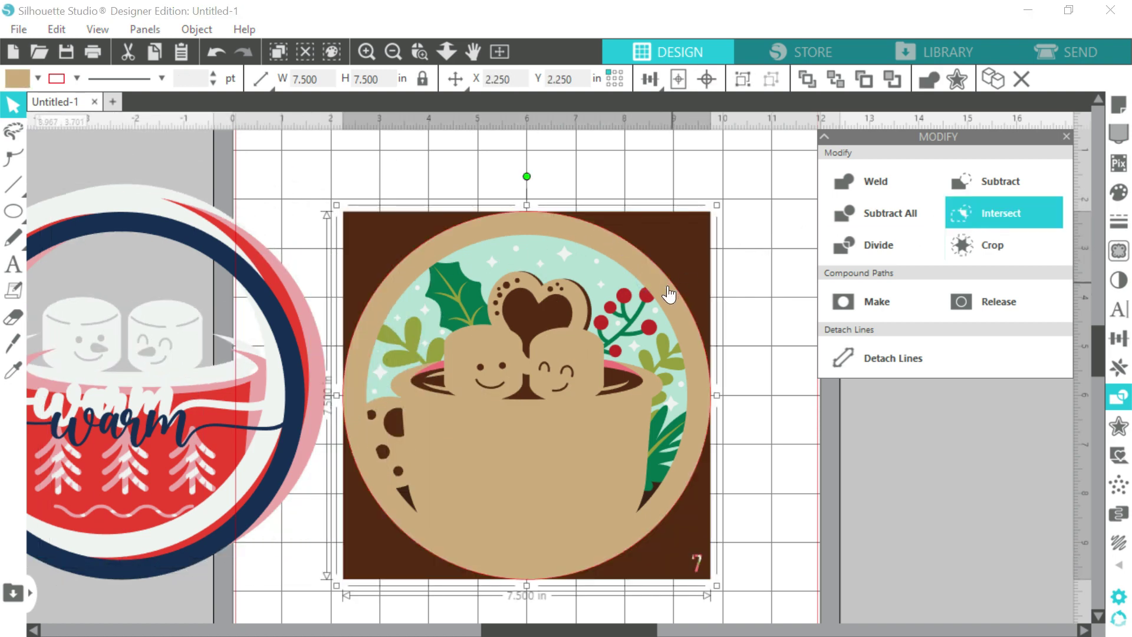
pyautogui.moveTo(669, 293); pyautogui.dragTo(280, 288)
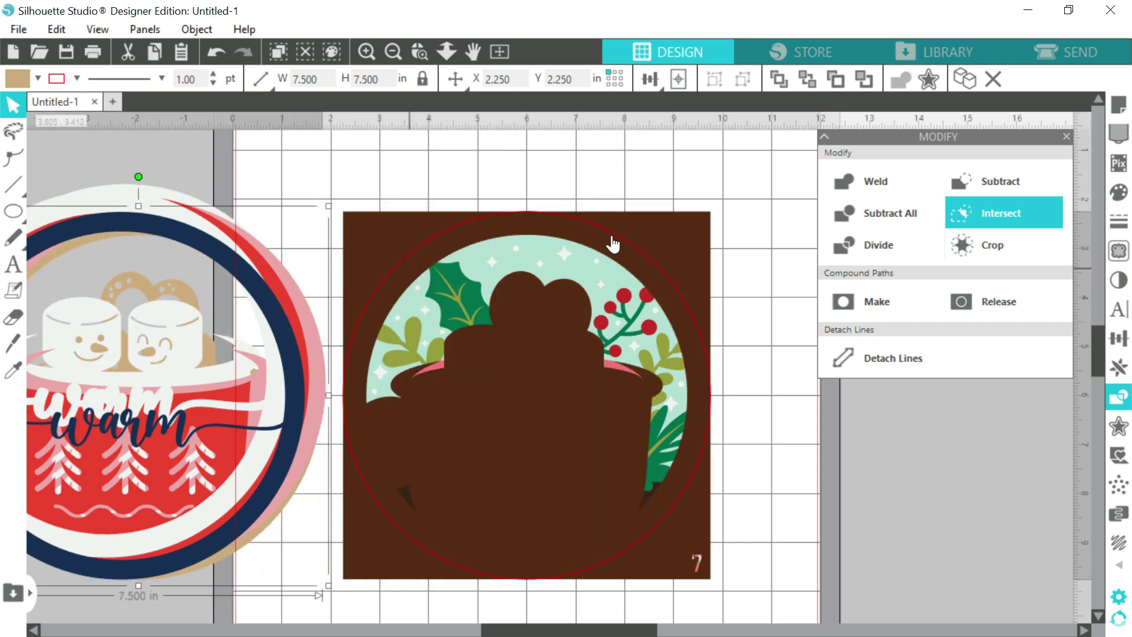
# - Intersect the brown layer 7 with a circle and move the round result over to the finished round layers
pyautogui.click(640, 250)
pyautogui.click(652, 238)
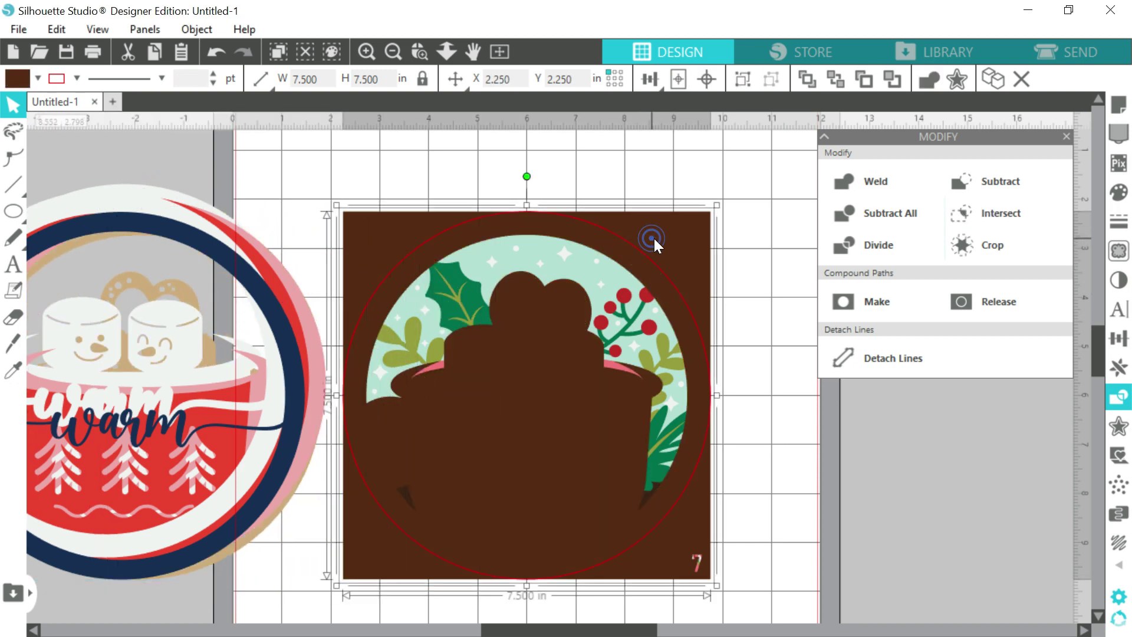
pyautogui.click(890, 213)
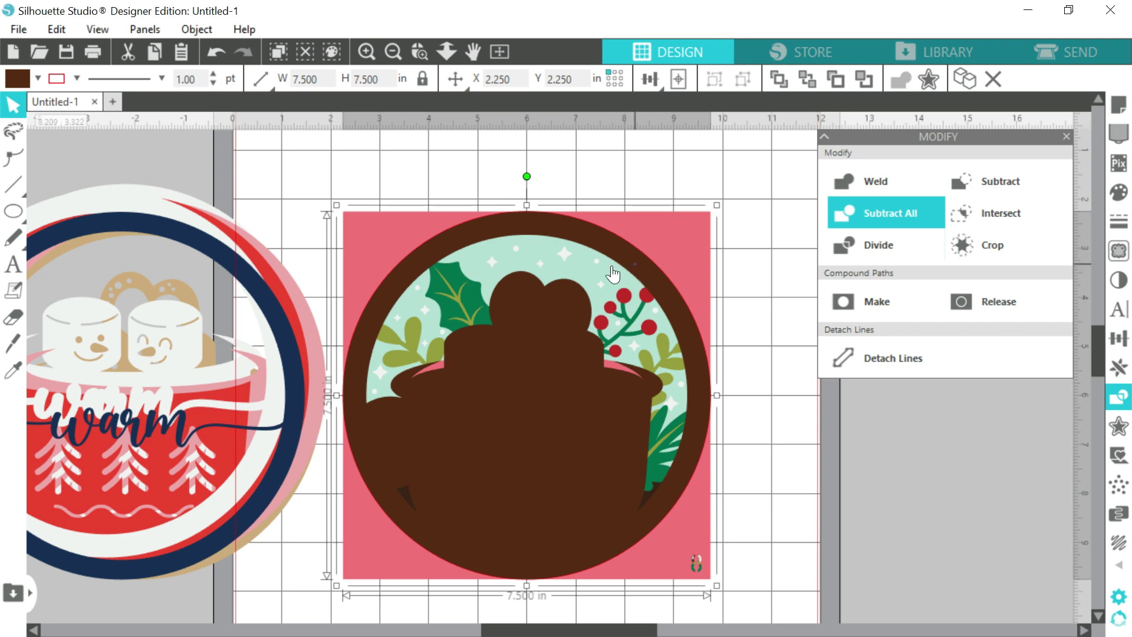
pyautogui.moveTo(612, 274); pyautogui.dragTo(223, 269)
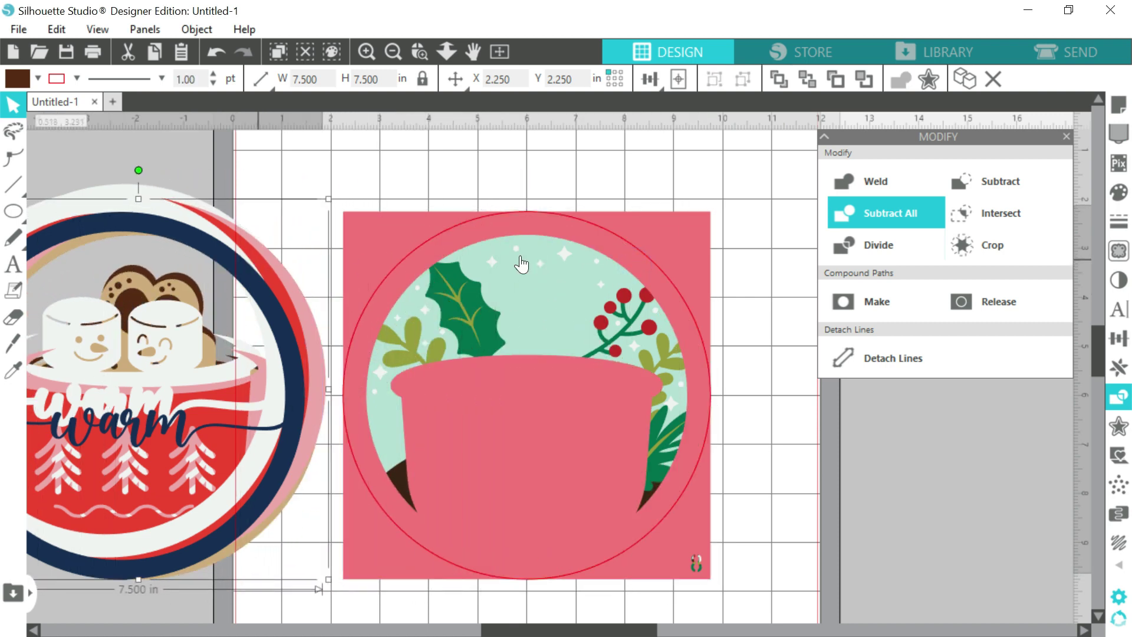
# - Intersect the coral-pink layer with a circle and move the round result over to the finished round layers
pyautogui.click(656, 264)
pyautogui.click(681, 232)
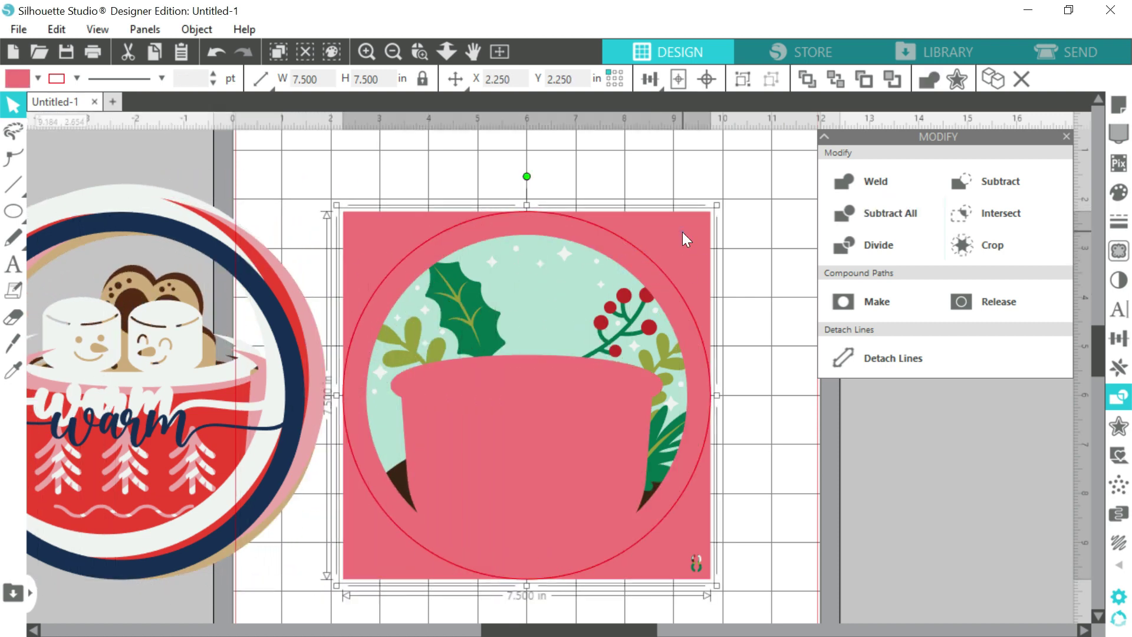
pyautogui.click(989, 228)
pyautogui.moveTo(695, 303); pyautogui.dragTo(302, 302)
# - Intersect the dark green layer with a circle and move the round result over to the finished round layers
pyautogui.click(639, 258)
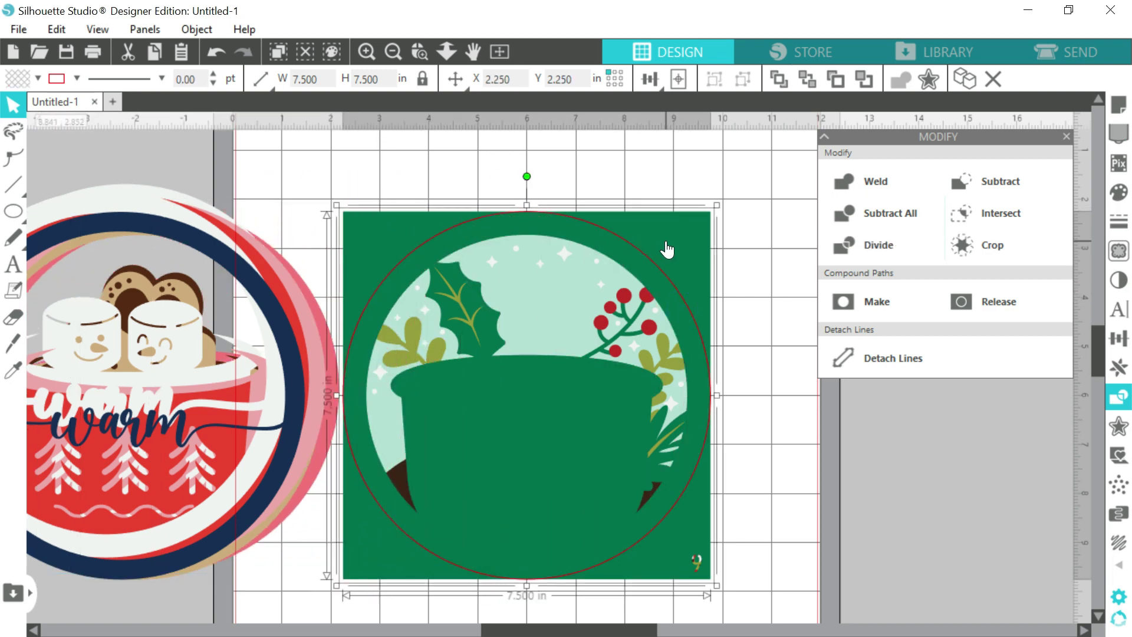
pyautogui.click(664, 240)
pyautogui.click(1021, 208)
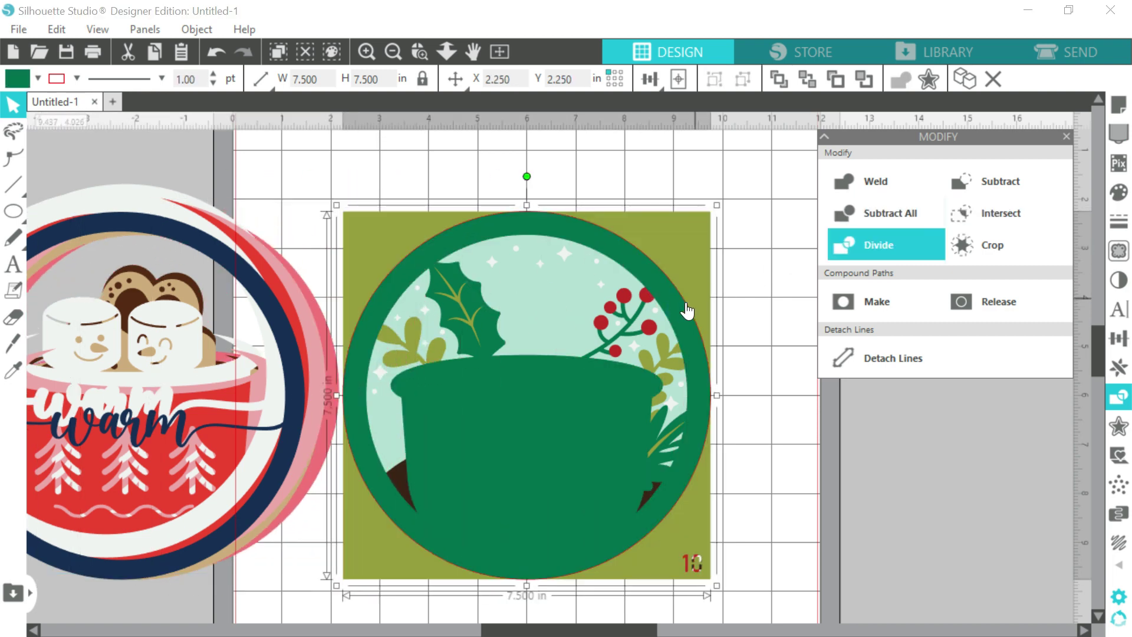
pyautogui.moveTo(677, 305); pyautogui.dragTo(266, 312)
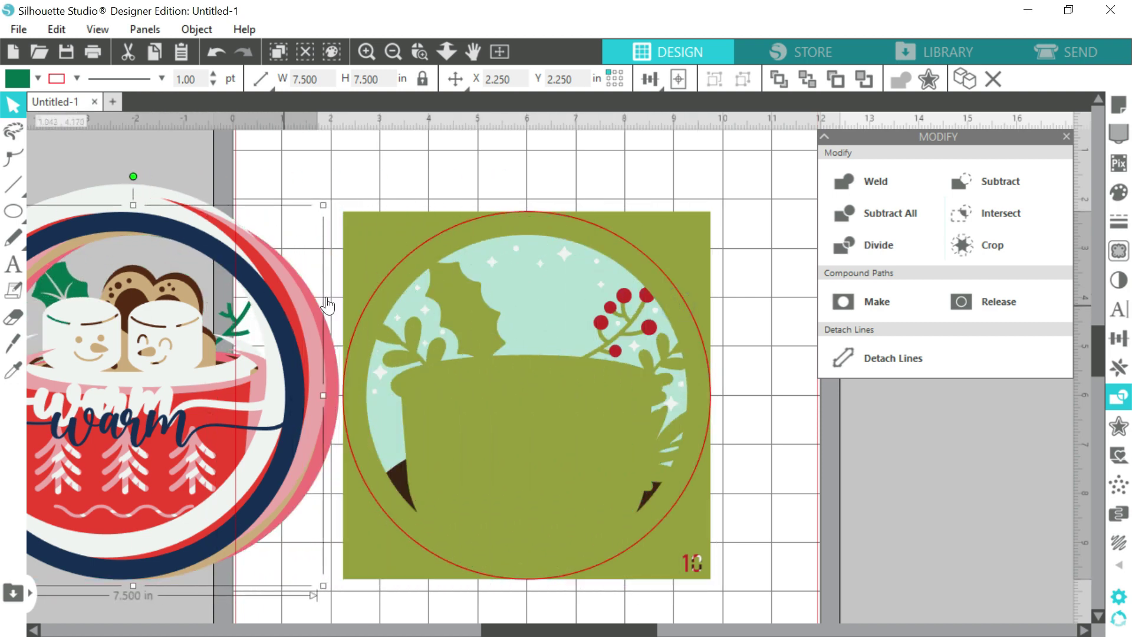
# - Intersect the olive green layer 10 with a circle and move the round result over to the finished round layers
pyautogui.click(639, 257)
pyautogui.click(674, 237)
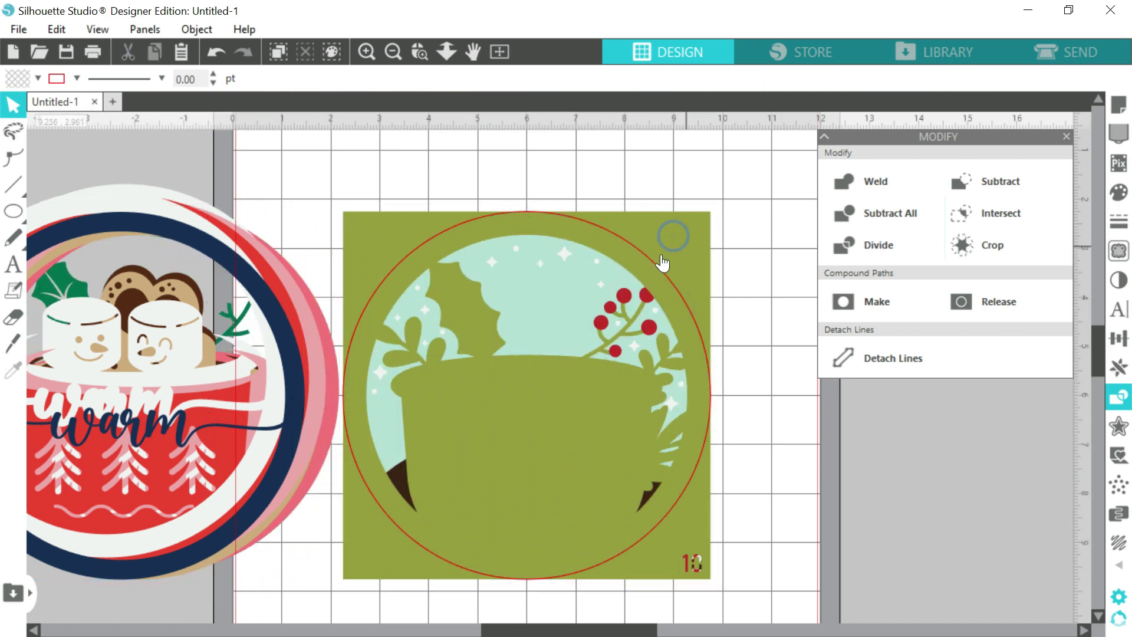
pyautogui.click(652, 260)
pyautogui.keyDown('shift'); pyautogui.click(682, 238); pyautogui.keyUp('shift')
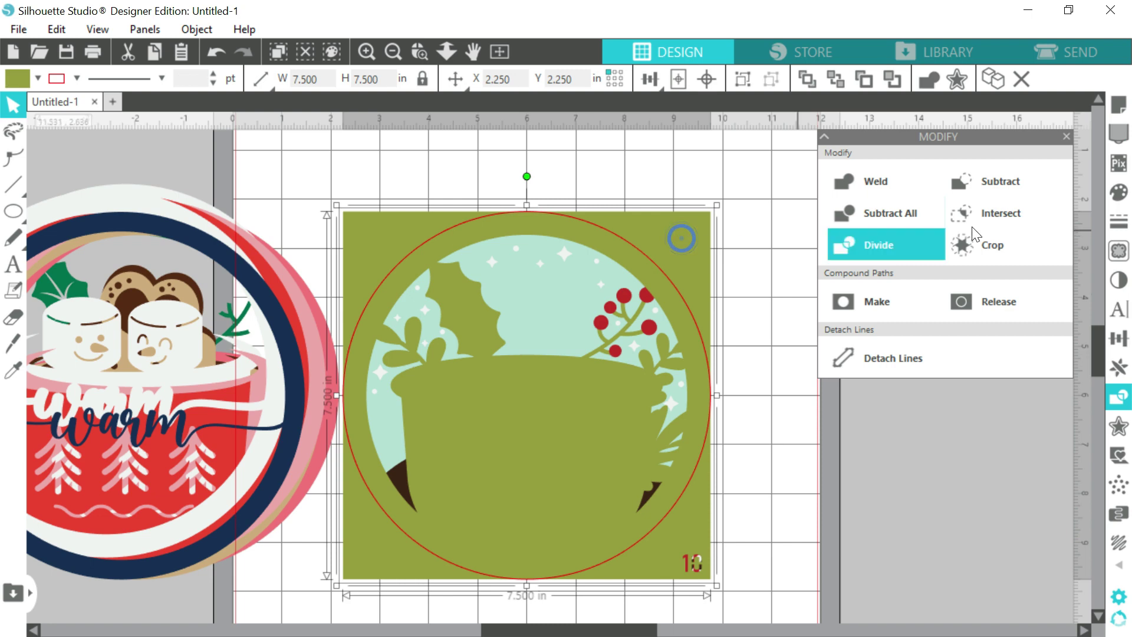
pyautogui.click(1009, 213)
pyautogui.moveTo(648, 289); pyautogui.dragTo(278, 267)
pyautogui.press('Delete')
# - Intersect the dark red layer with a circle and move the round result over to the finished round layers
pyautogui.click(635, 248)
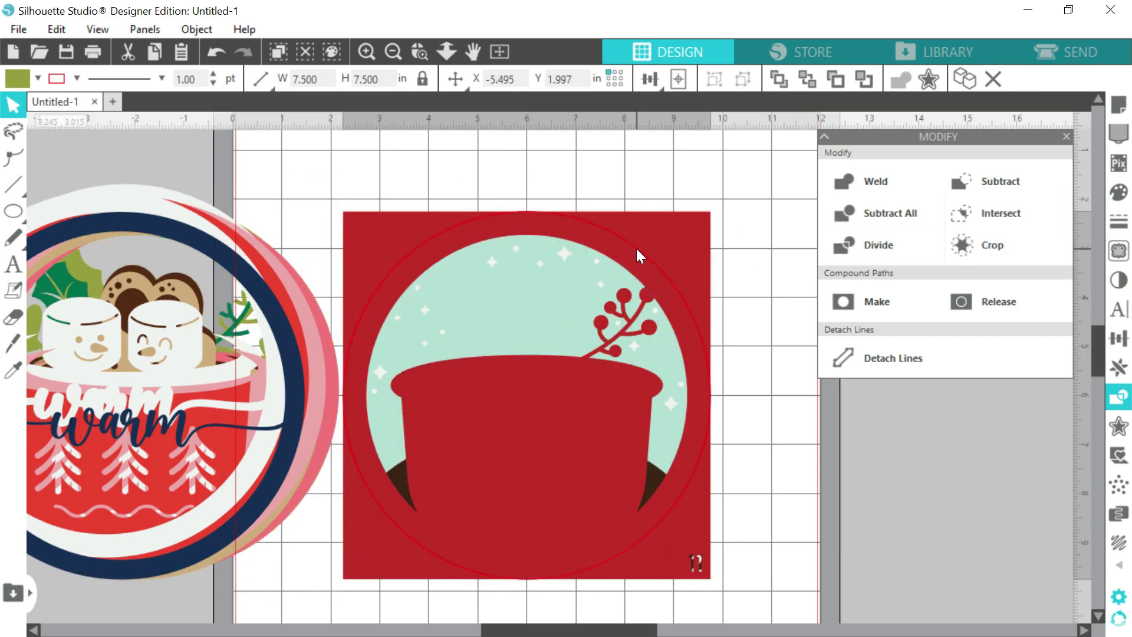
pyautogui.keyDown('shift'); pyautogui.click(672, 242); pyautogui.keyUp('shift')
pyautogui.click(1002, 221)
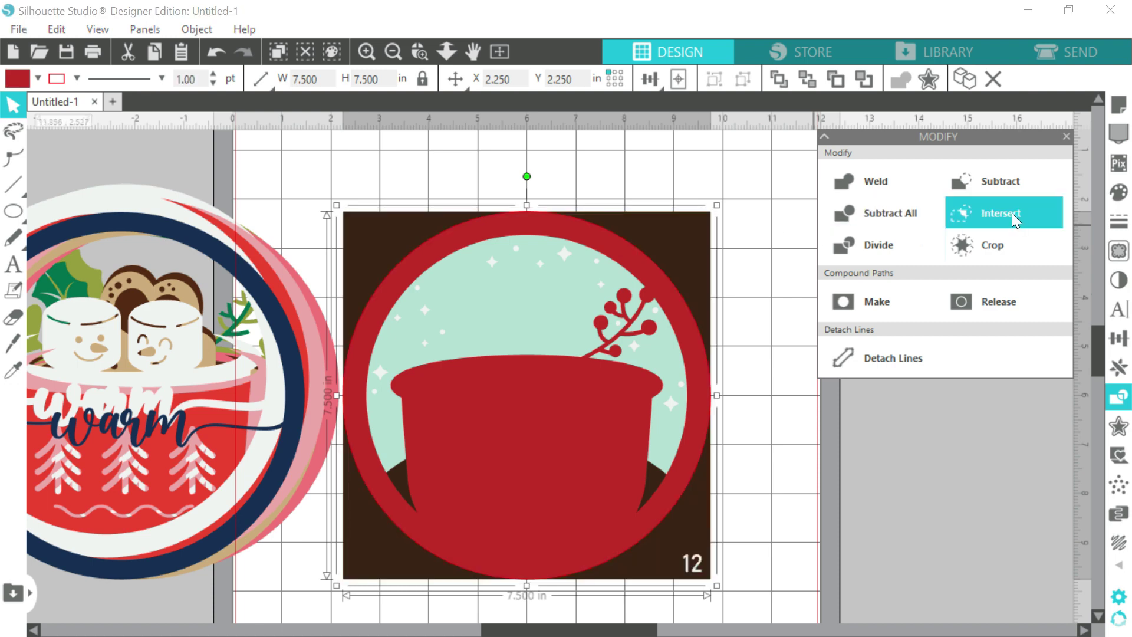
pyautogui.moveTo(656, 285); pyautogui.dragTo(271, 277)
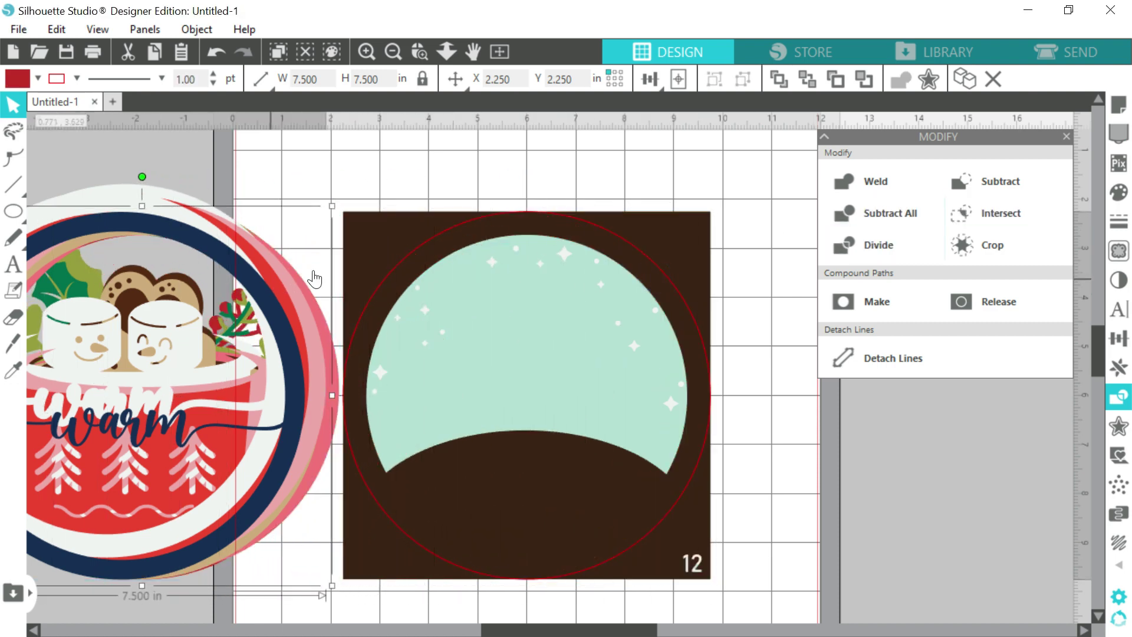
# - Intersect the dark brown layer 12 with a circle and move the round result over to the finished round layers
pyautogui.click(618, 241)
pyautogui.click(666, 227)
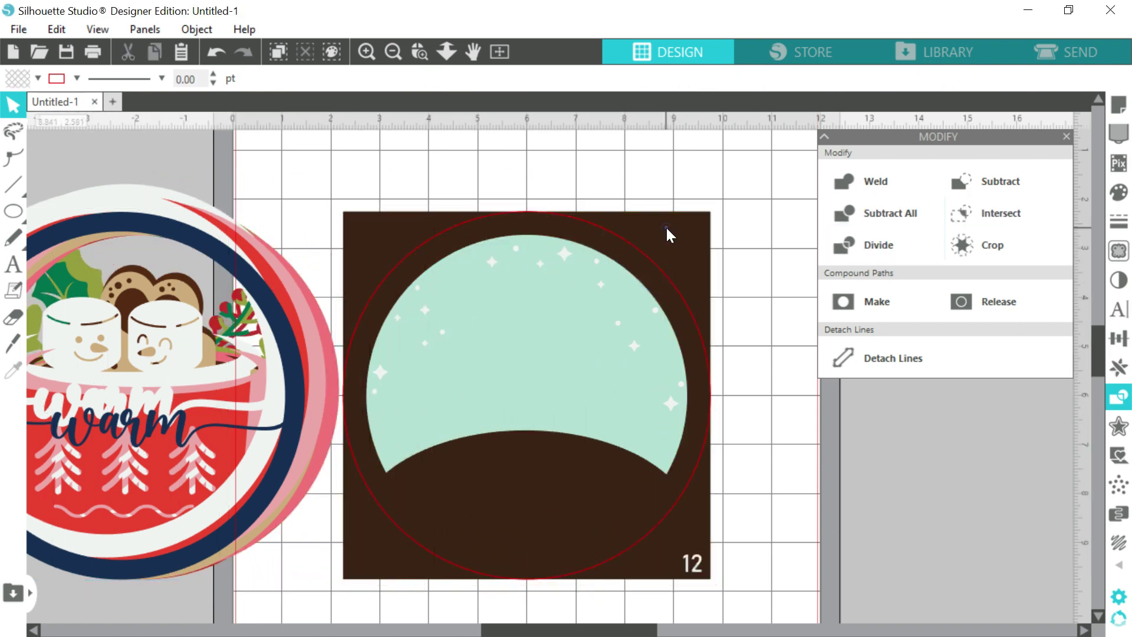
pyautogui.click(644, 254)
pyautogui.click(659, 242)
pyautogui.click(649, 259)
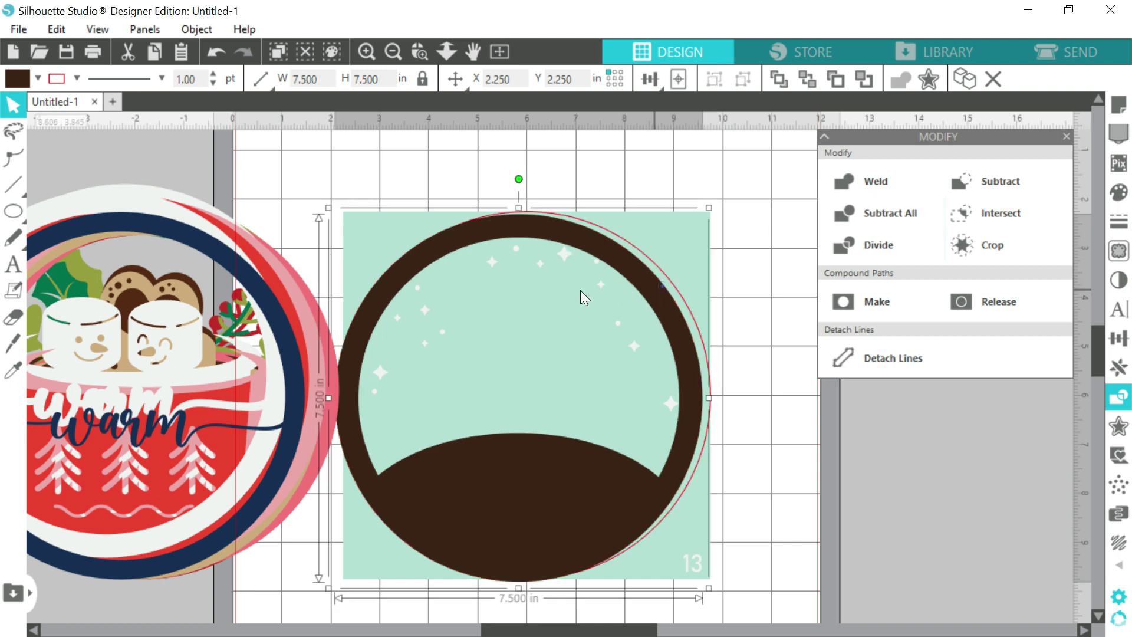
# - Intersect the mint layer 13 with a circle and move the round result over to the finished round layers
pyautogui.click(624, 239)
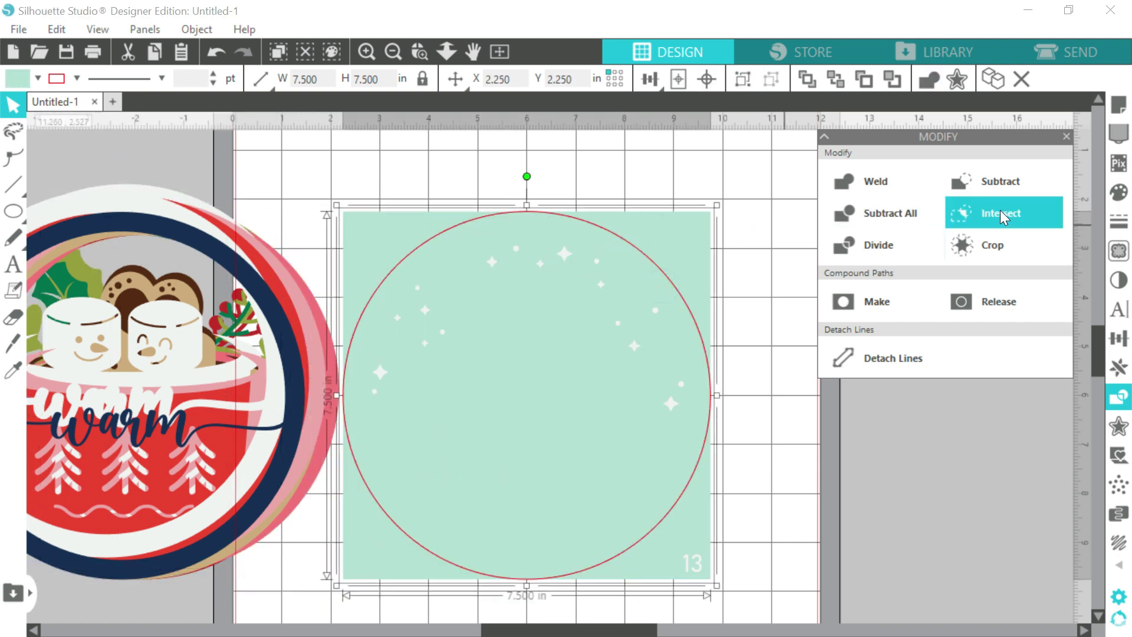
pyautogui.click(878, 245)
pyautogui.moveTo(662, 321); pyautogui.dragTo(277, 329)
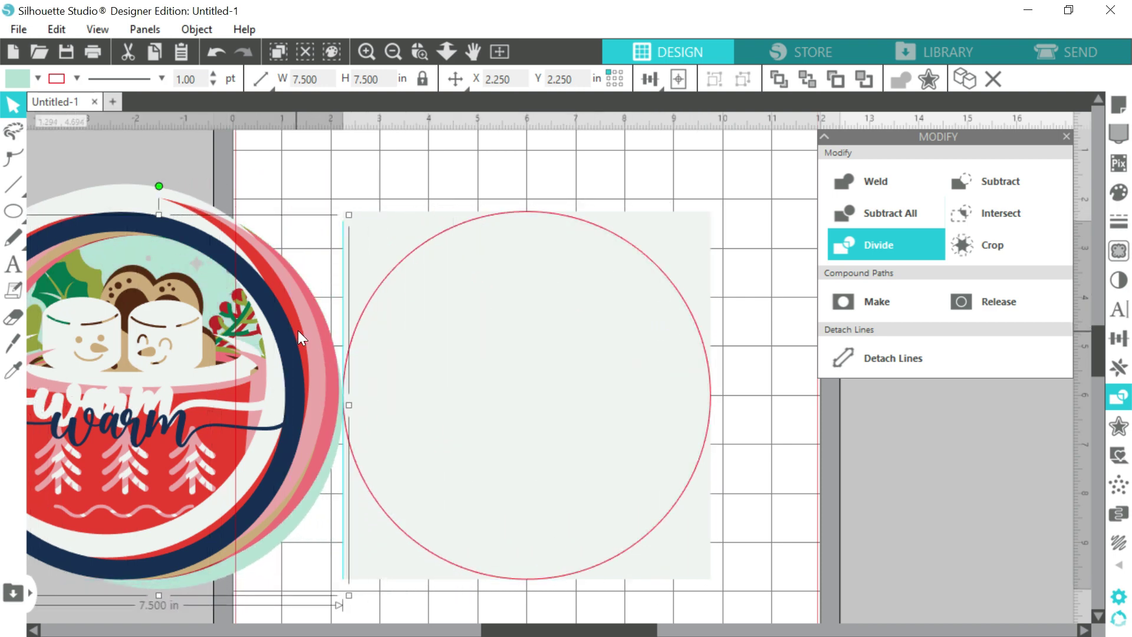
# - Intersect the off-white bottom layer with the last circle, then center all the round layers together on the page
pyautogui.moveTo(753, 239); pyautogui.dragTo(651, 335)
pyautogui.click(1005, 221)
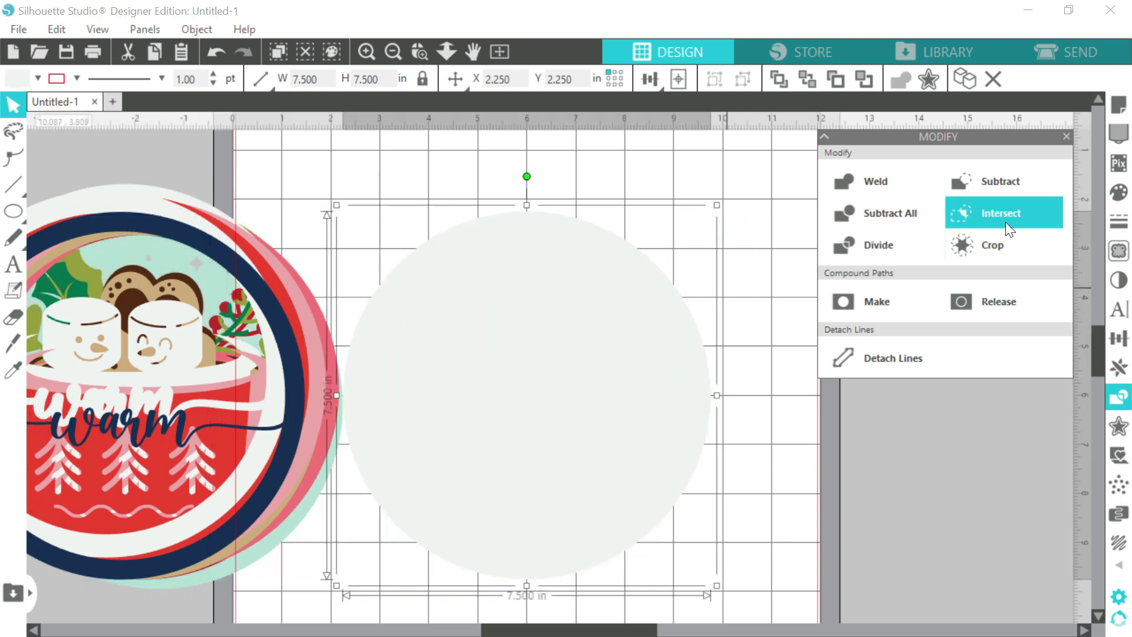
pyautogui.moveTo(189, 161); pyautogui.dragTo(676, 315)
pyautogui.click(674, 80)
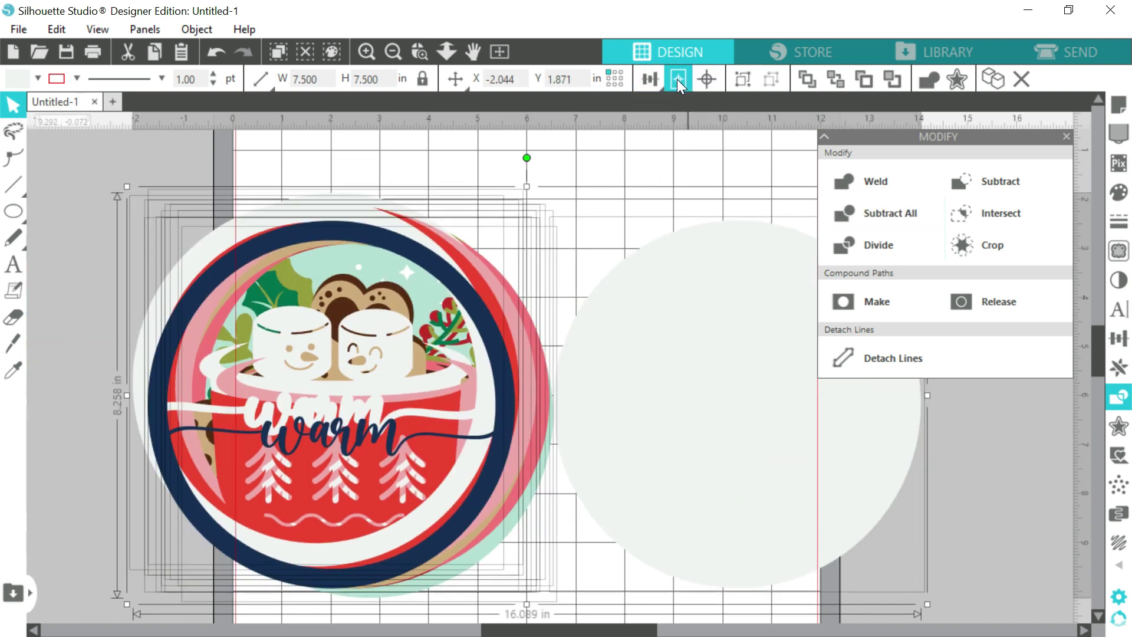
pyautogui.click(707, 79)
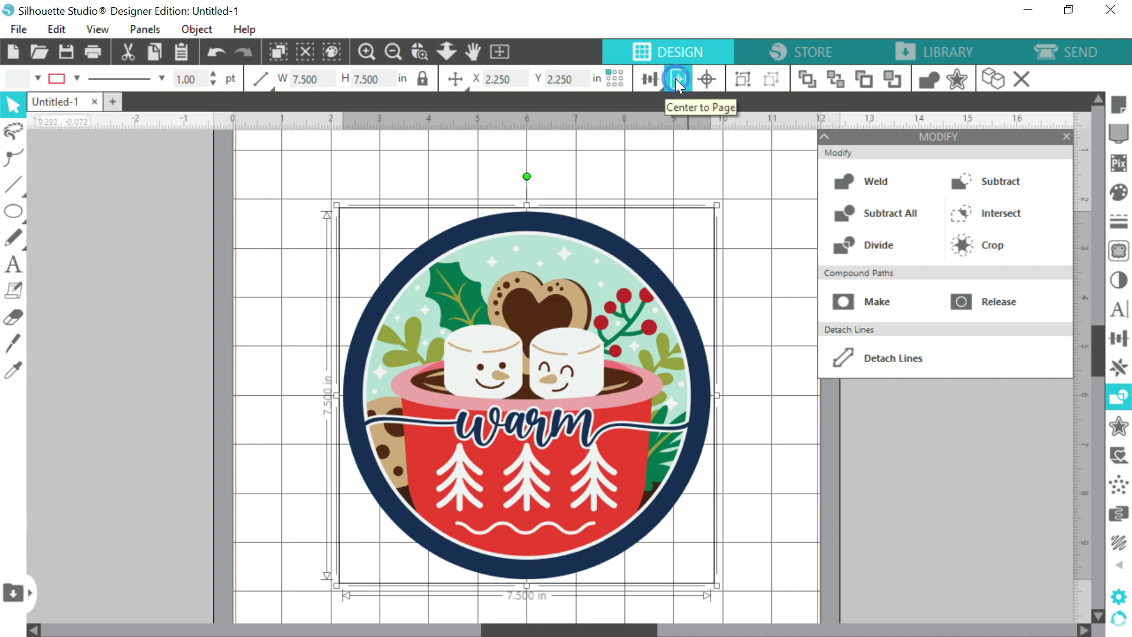
pyautogui.click(753, 322)
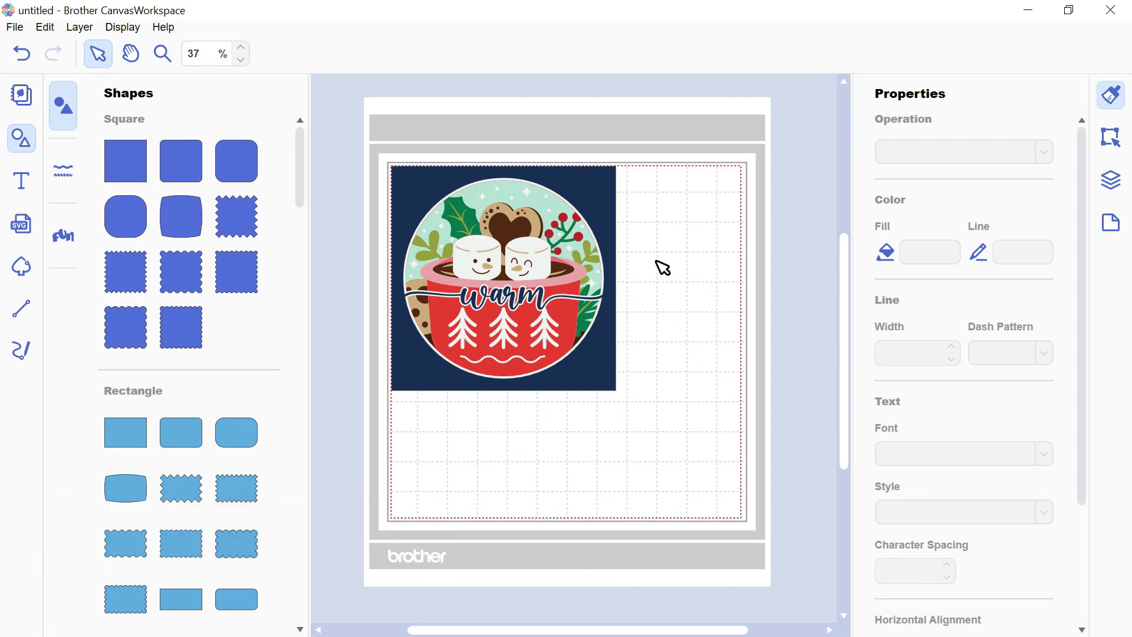
# - In Brother CanvasWorkspace, add a plain square, enlarge it to about 8.55 in, and move it off the layered design
pyautogui.click(123, 154)
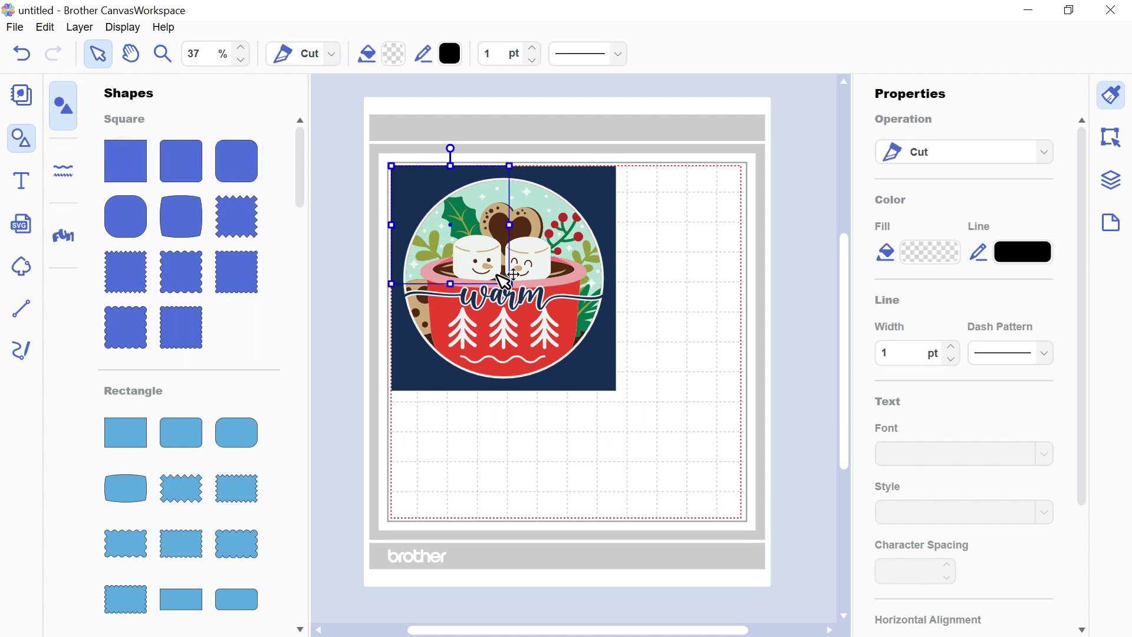
pyautogui.moveTo(506, 279); pyautogui.dragTo(648, 412)
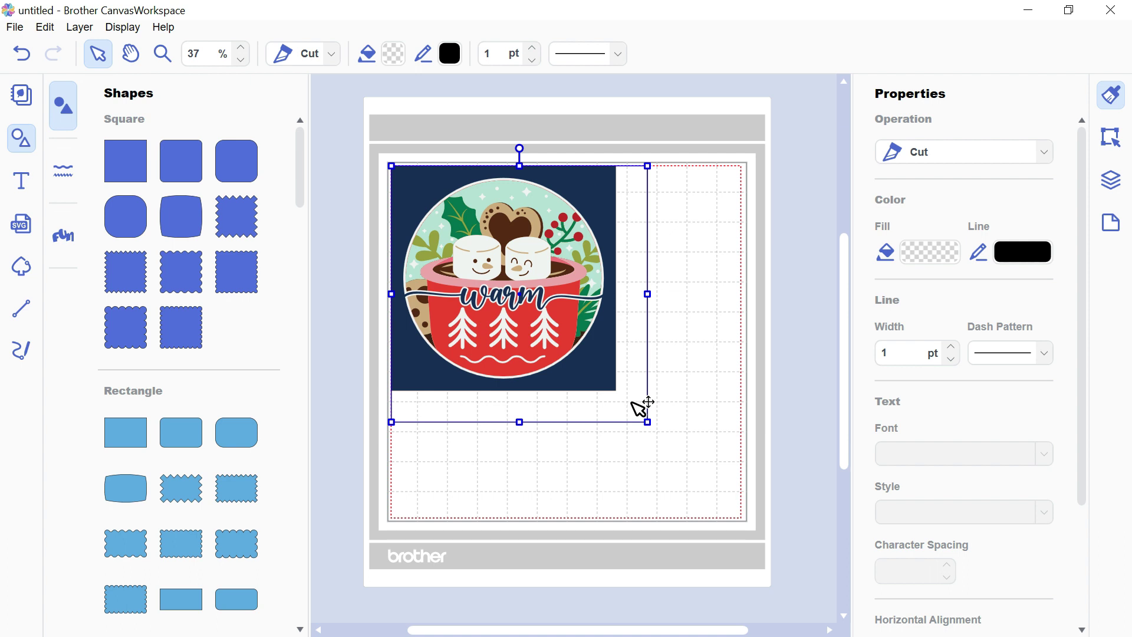
pyautogui.moveTo(659, 387); pyautogui.dragTo(800, 560)
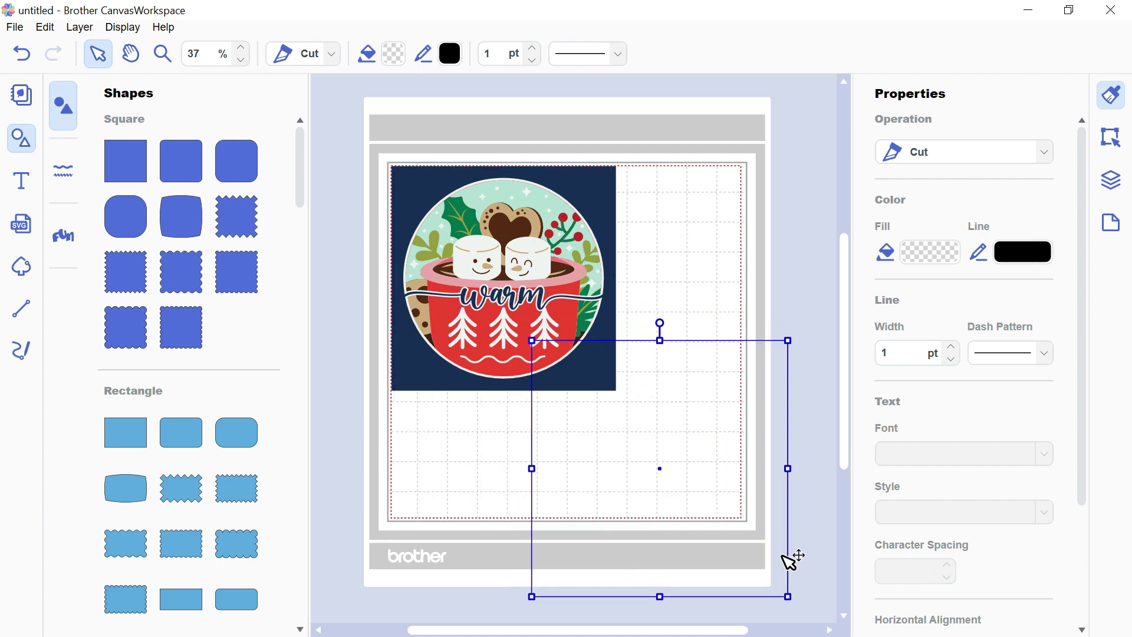
# - Add a plain circle and set its width and height to 7.50 in to match the square design
pyautogui.scroll(-1, 171, 377)
pyautogui.scroll(-14, 171, 404)
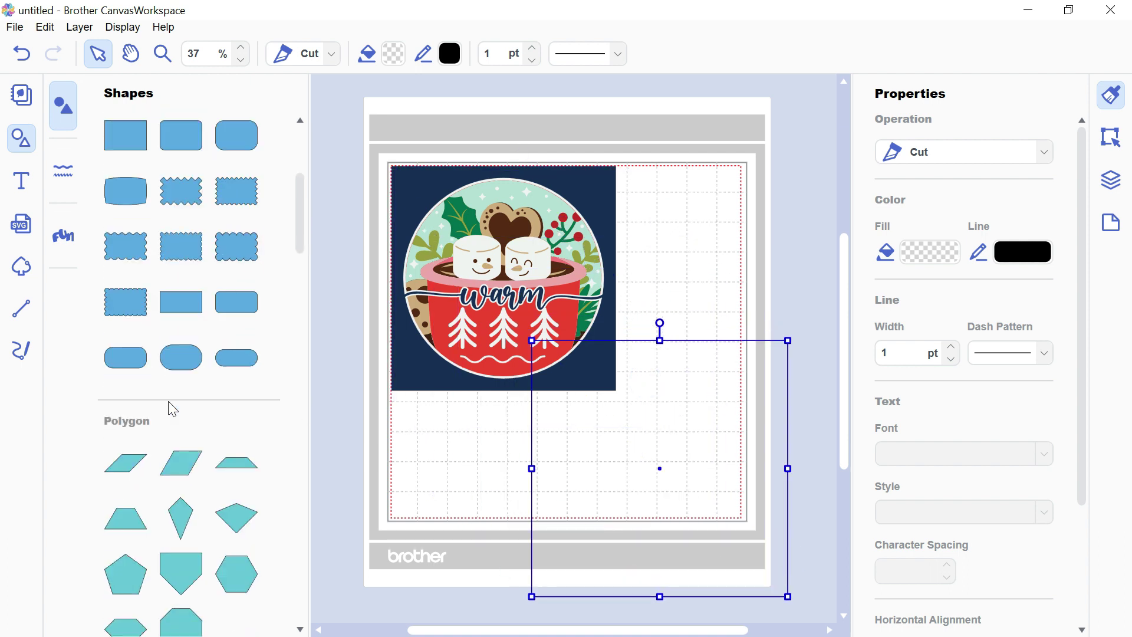
pyautogui.scroll(-4, 165, 474)
pyautogui.click(146, 453)
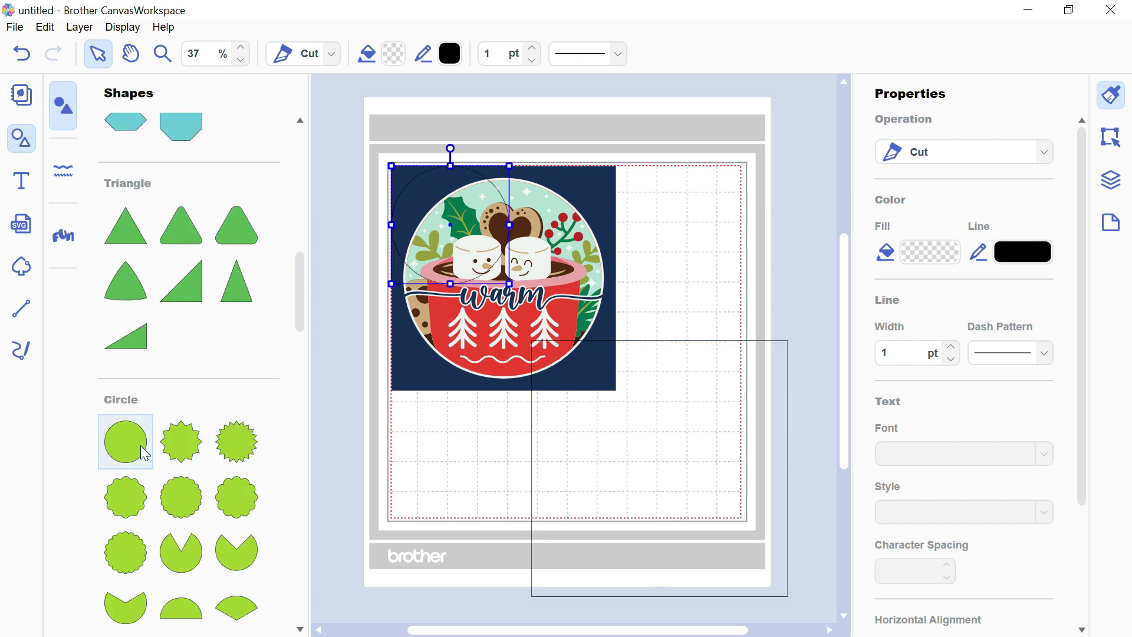
pyautogui.click(1111, 142)
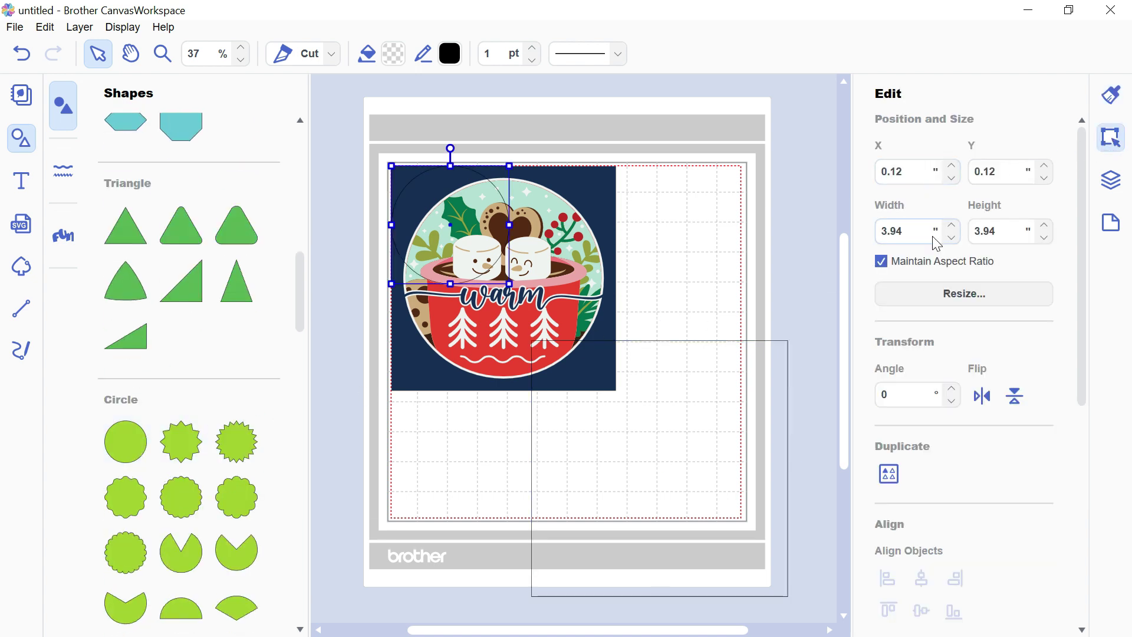
pyautogui.click(613, 207)
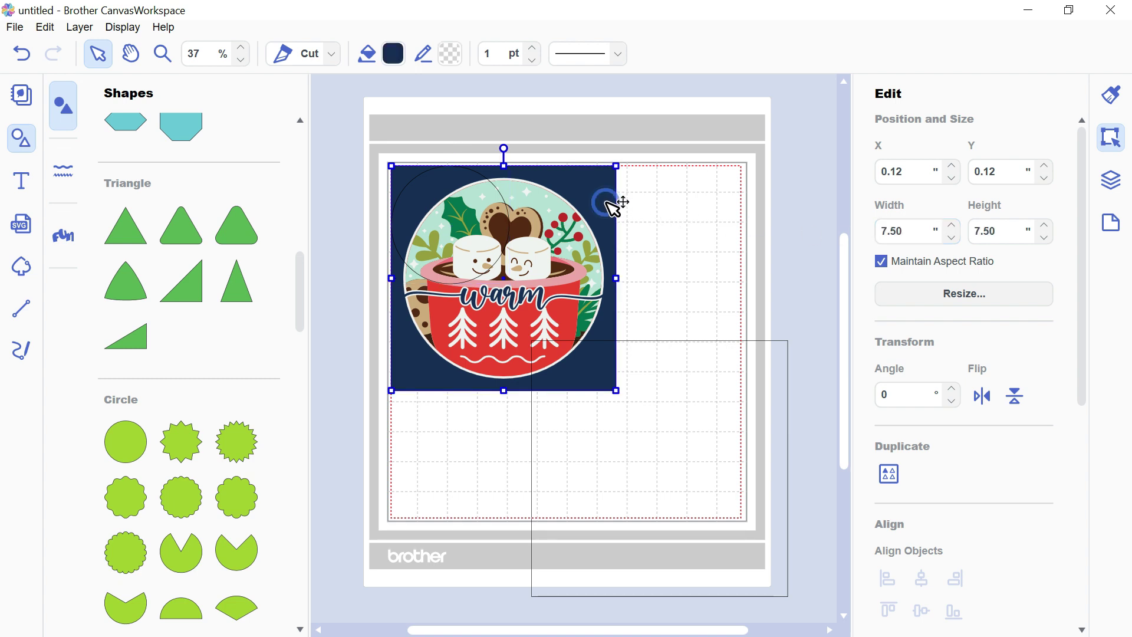
pyautogui.click(454, 228)
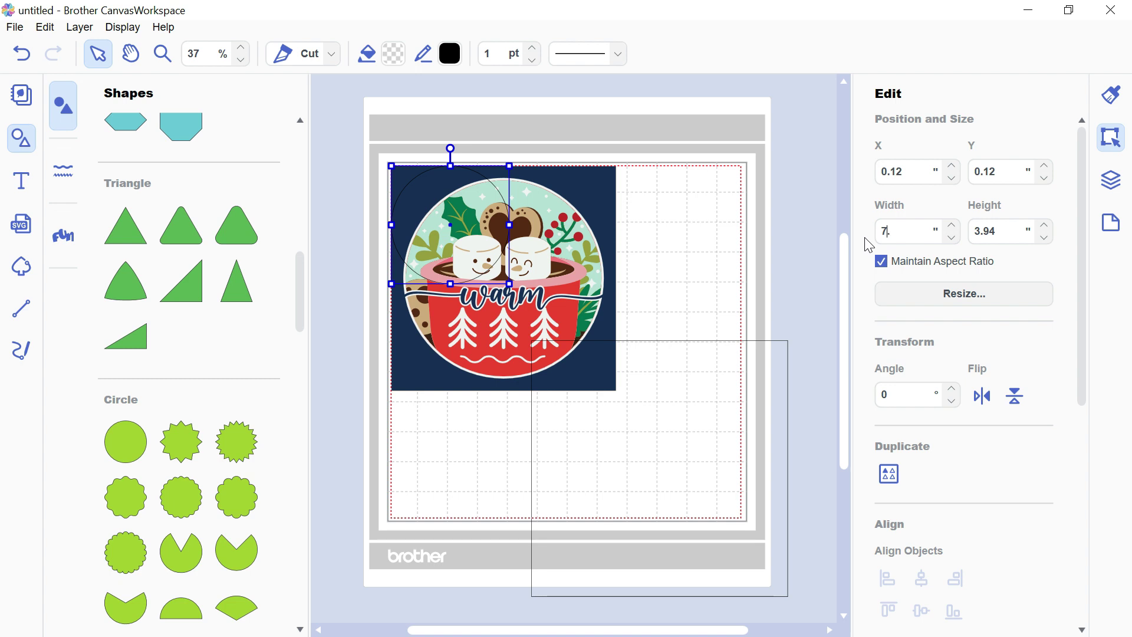
pyautogui.press('Return')
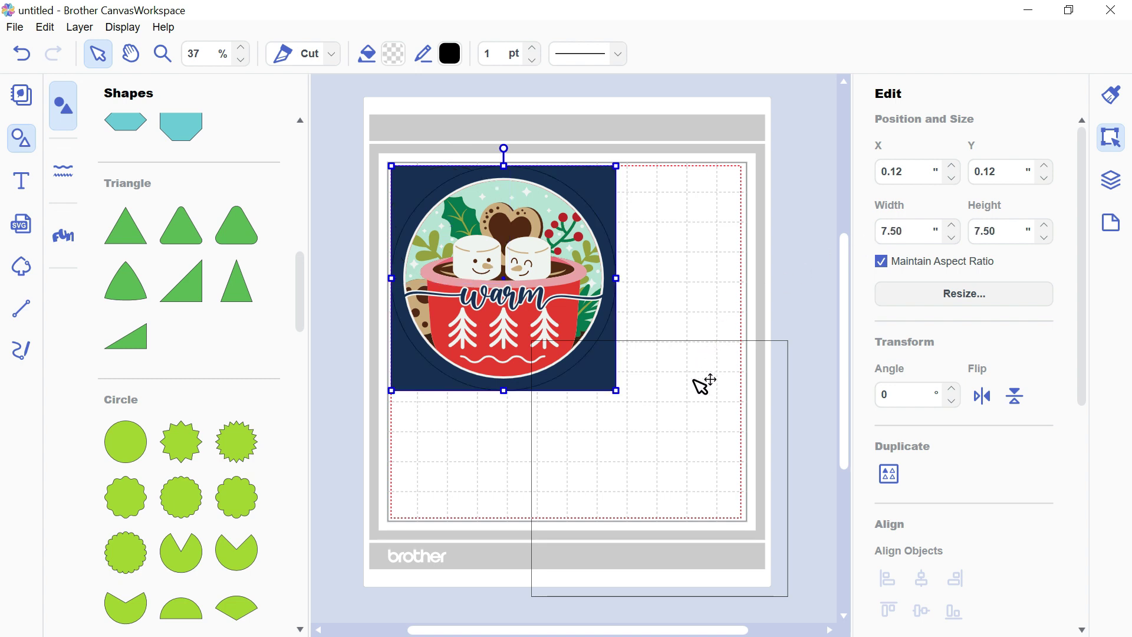
# - Align the centers of the circle and the large square horizontally and vertically
pyautogui.hotkey('ctrl', 'a')
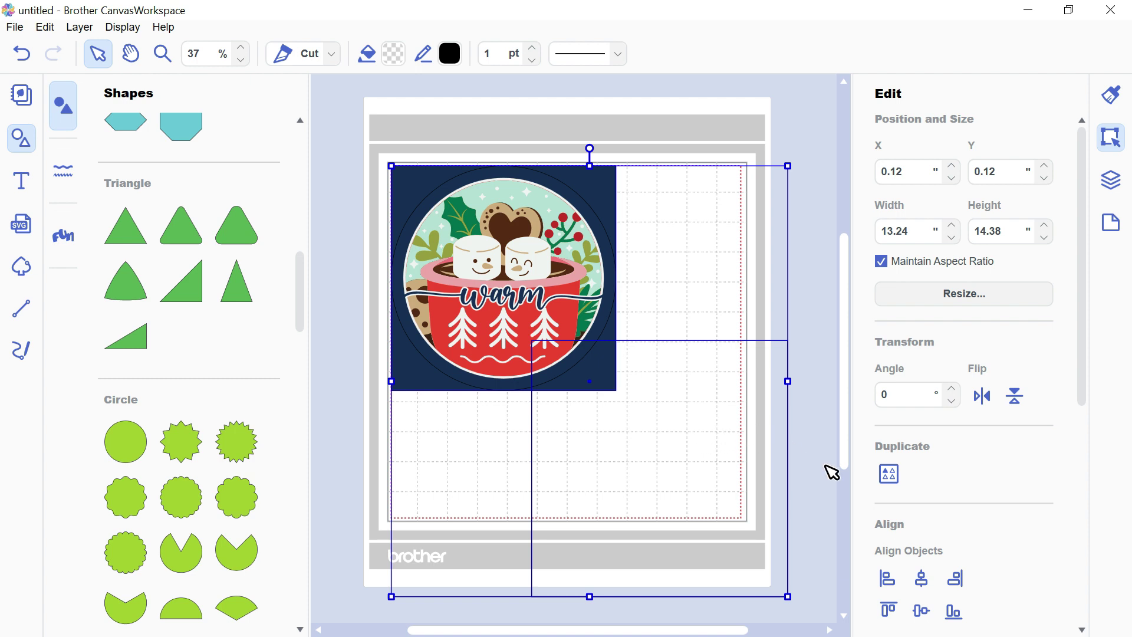
pyautogui.scroll(-2, 943, 507)
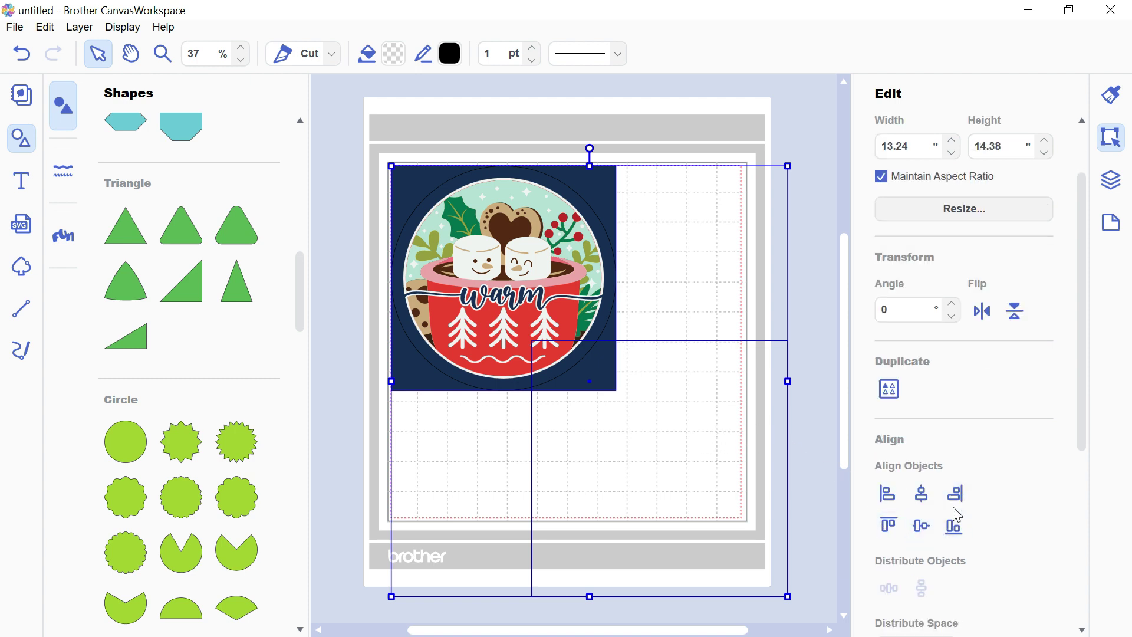
pyautogui.click(922, 494)
pyautogui.click(923, 527)
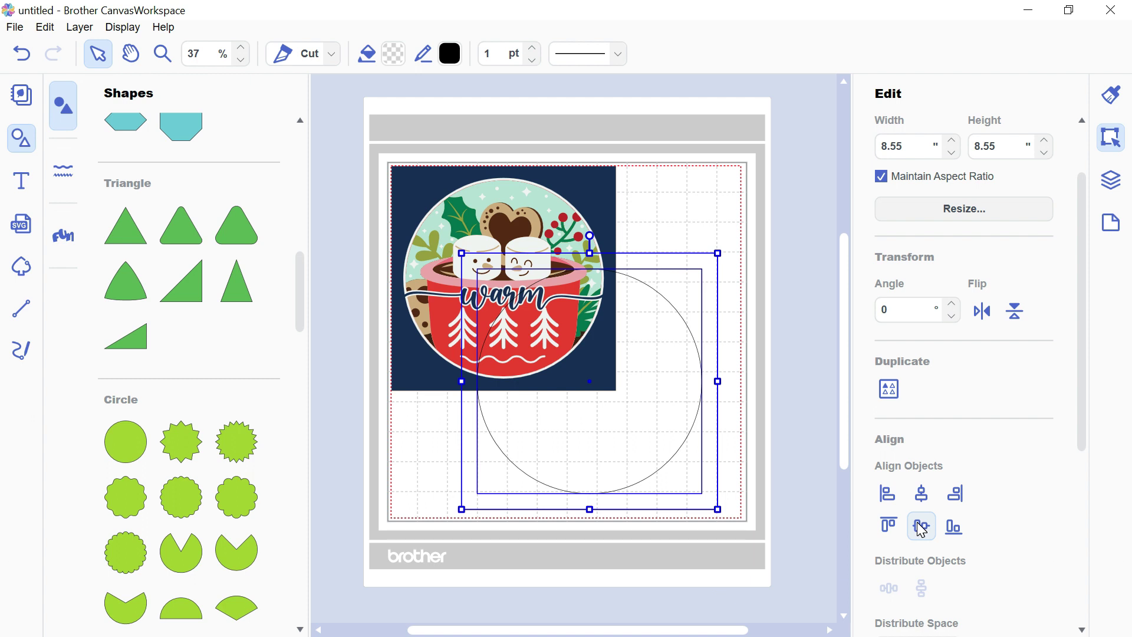
# - Cut the circle out of the large square and place the resulting frame centered over the layered design
pyautogui.scroll(-7, 917, 522)
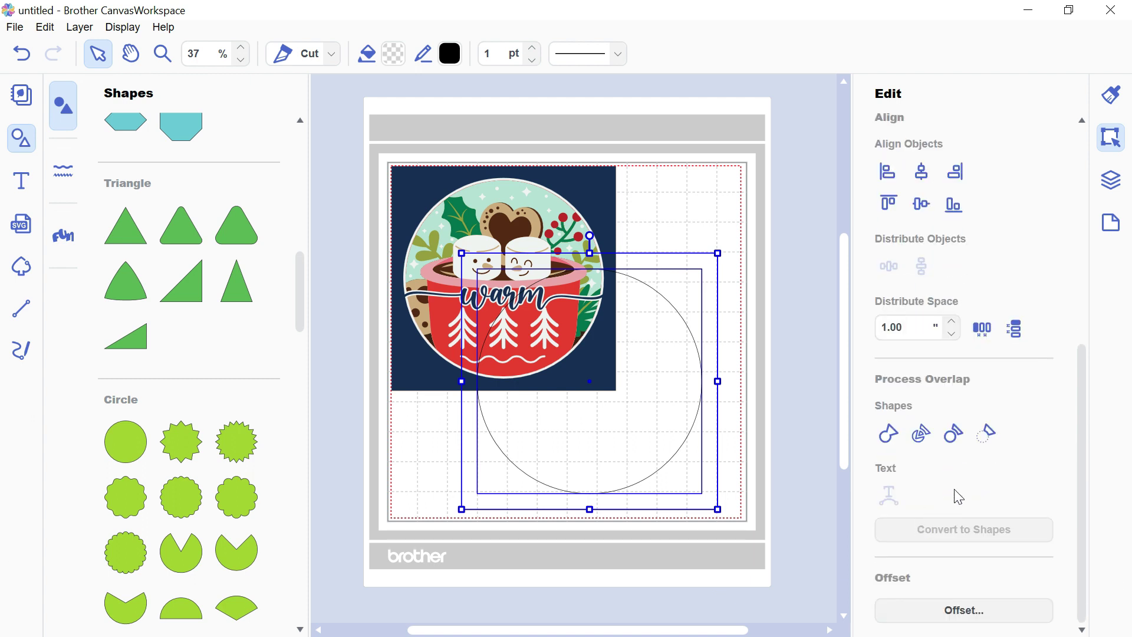
pyautogui.click(991, 436)
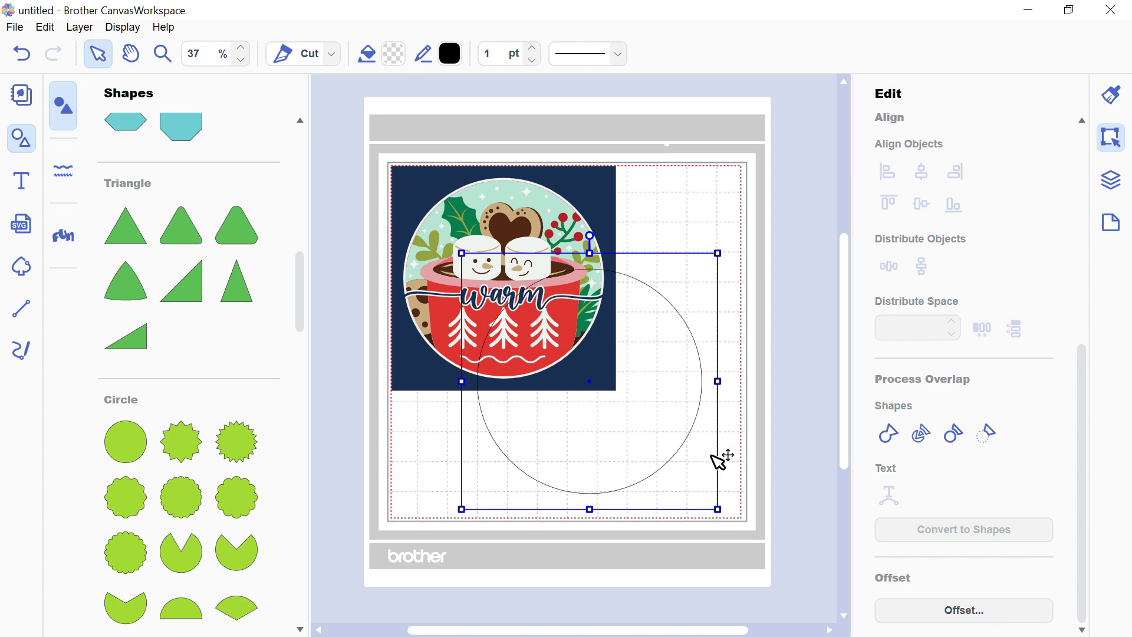
pyautogui.moveTo(719, 460); pyautogui.dragTo(633, 359)
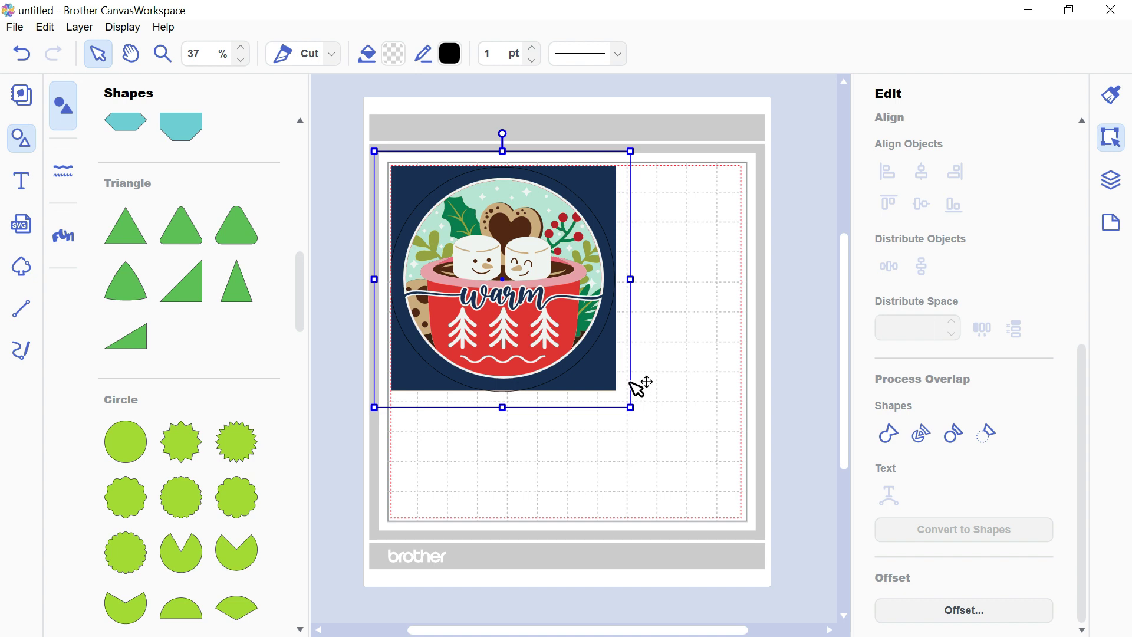
# - Undo the last change, reselect the square frame with the circular hole, and paste 12 copies of it
pyautogui.hotkey('ctrl', 'z')
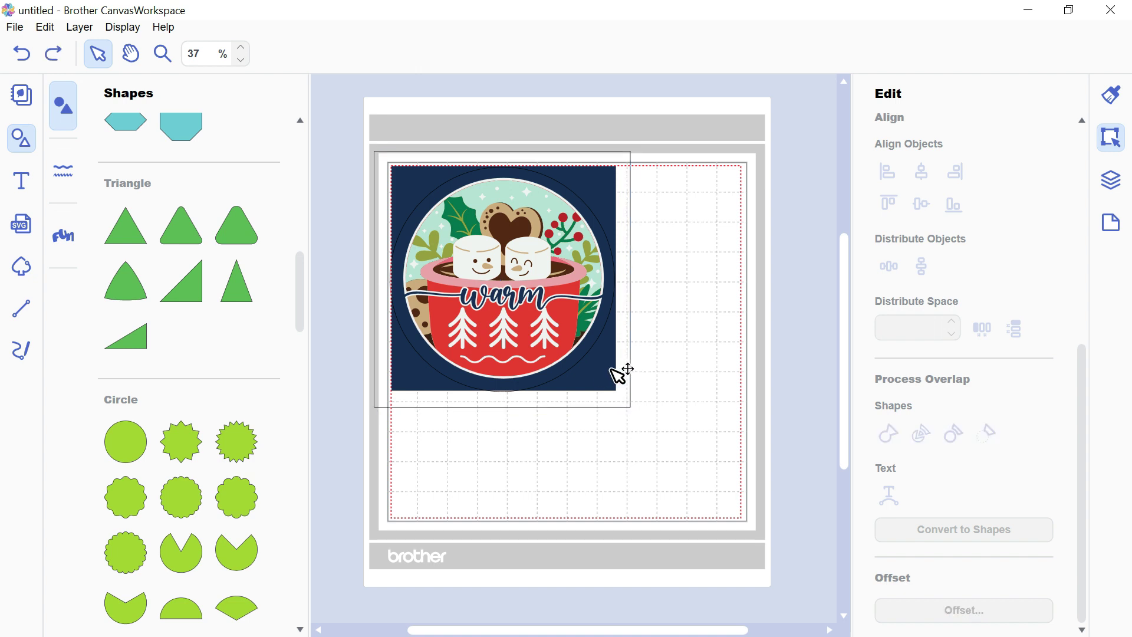
pyautogui.click(629, 368)
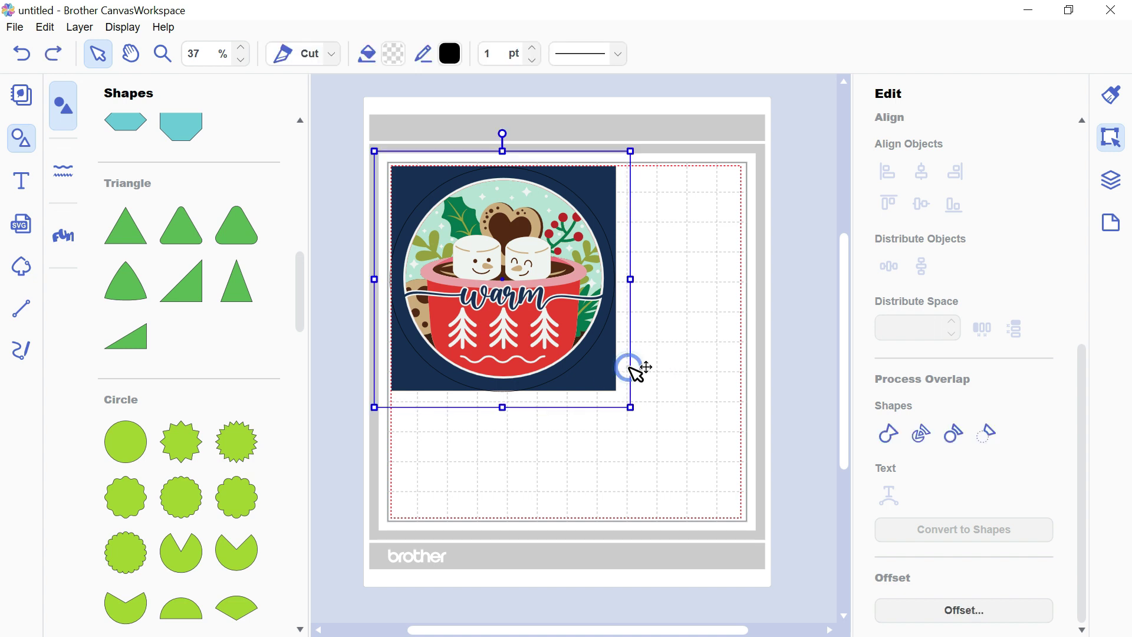
pyautogui.hotkey('ctrl', 'v')
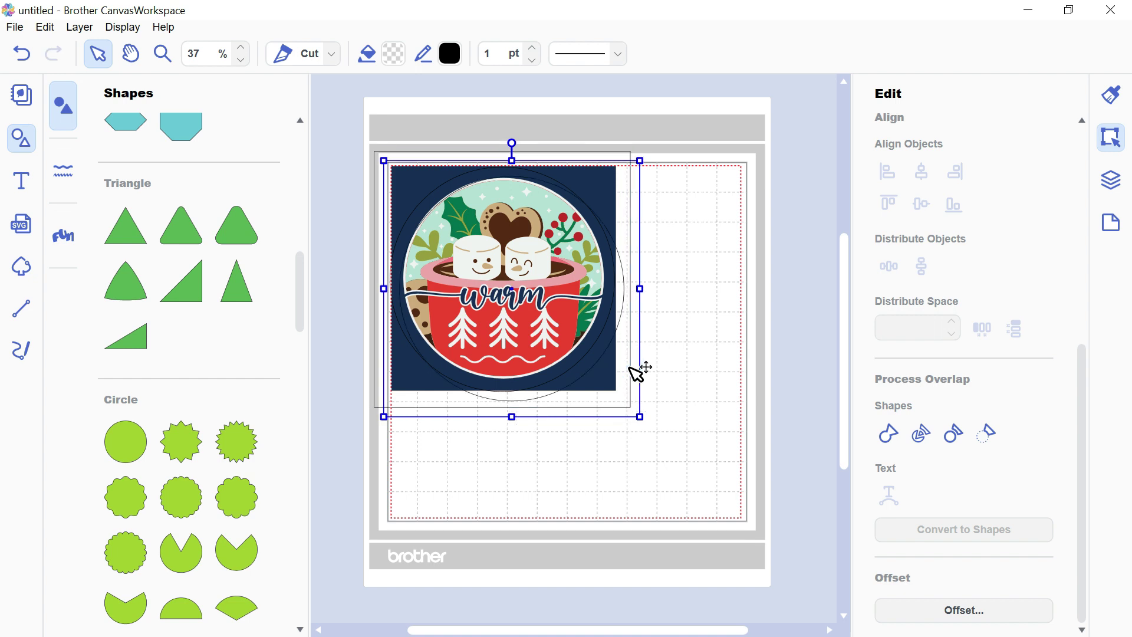
pyautogui.hotkey('ctrl', 'v')
pyautogui.hotkey('ctrl', 'v')
pyautogui.hotkey('ctrl', 'v')
pyautogui.hotkey('ctrl', 'v')
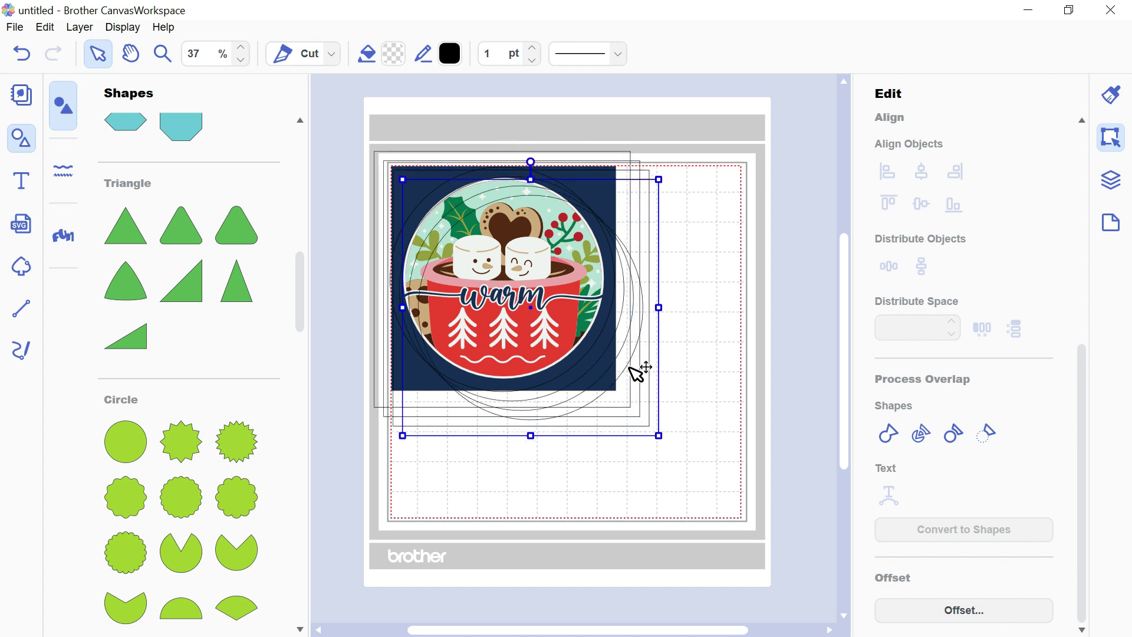
pyautogui.hotkey('ctrl', 'v')
pyautogui.hotkey('ctrl', 'v')
pyautogui.hotkey('ctrl', 'v')
pyautogui.hotkey('ctrl', 'v')
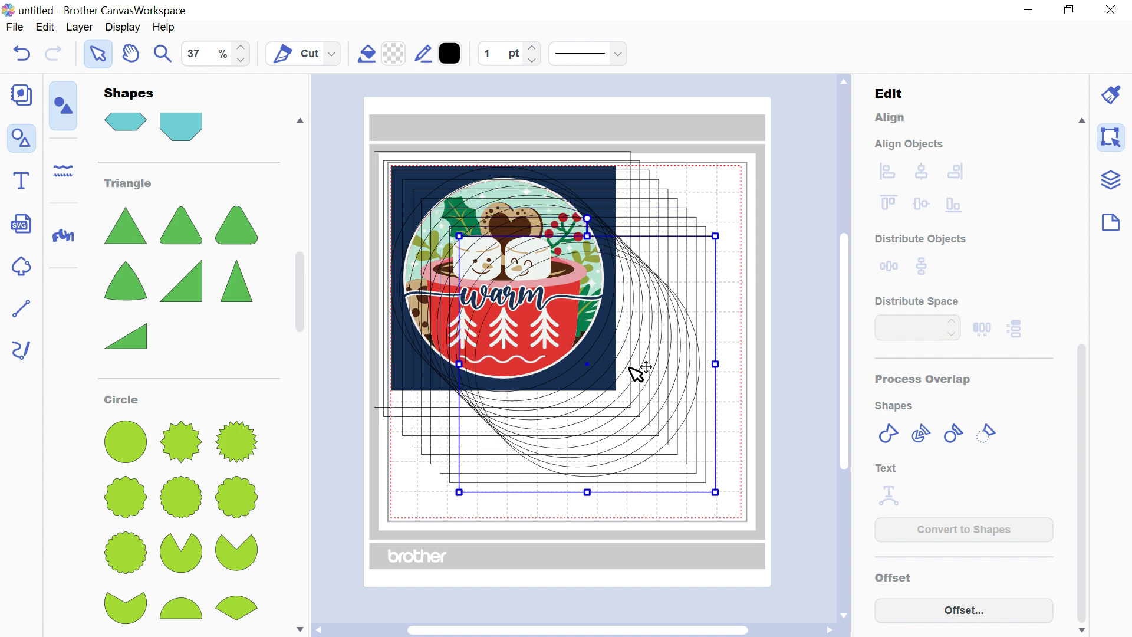
pyautogui.hotkey('ctrl', 'v')
pyautogui.hotkey('ctrl', 'v')
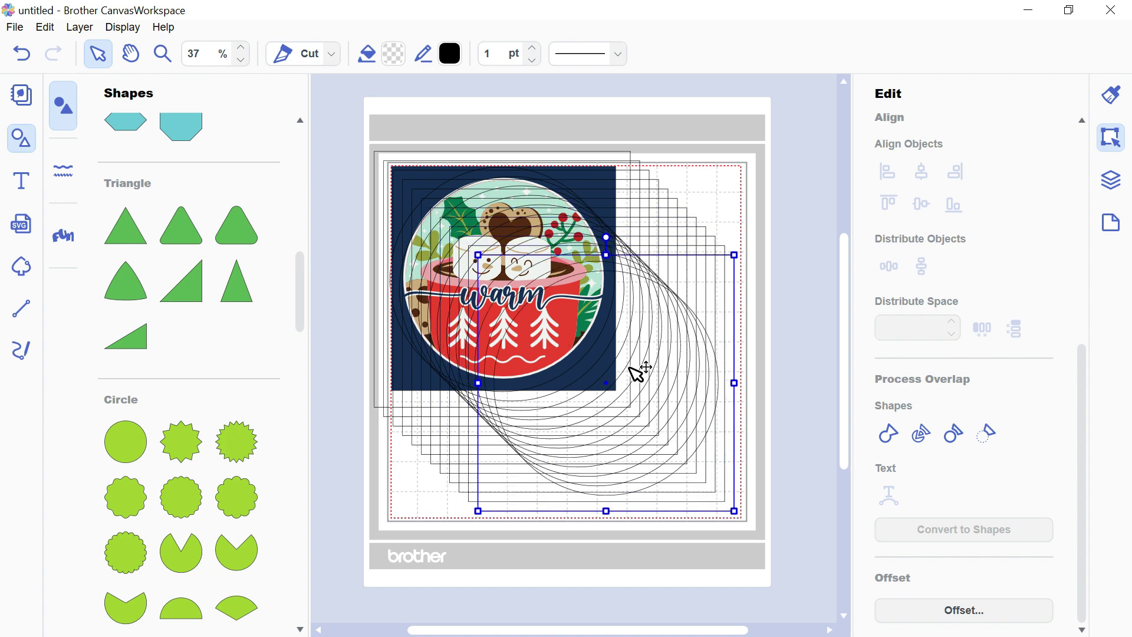
pyautogui.hotkey('ctrl', 'v')
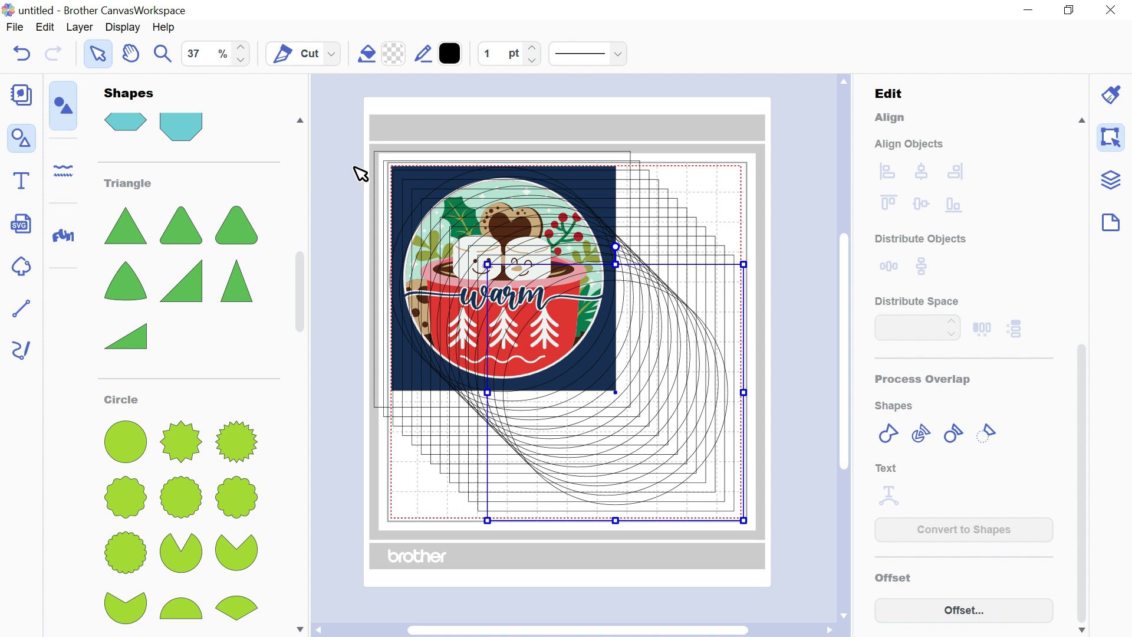
# - Align all the frame copies and the layered design to a common center, both horizontally and vertically
pyautogui.moveTo(353, 131); pyautogui.dragTo(787, 528)
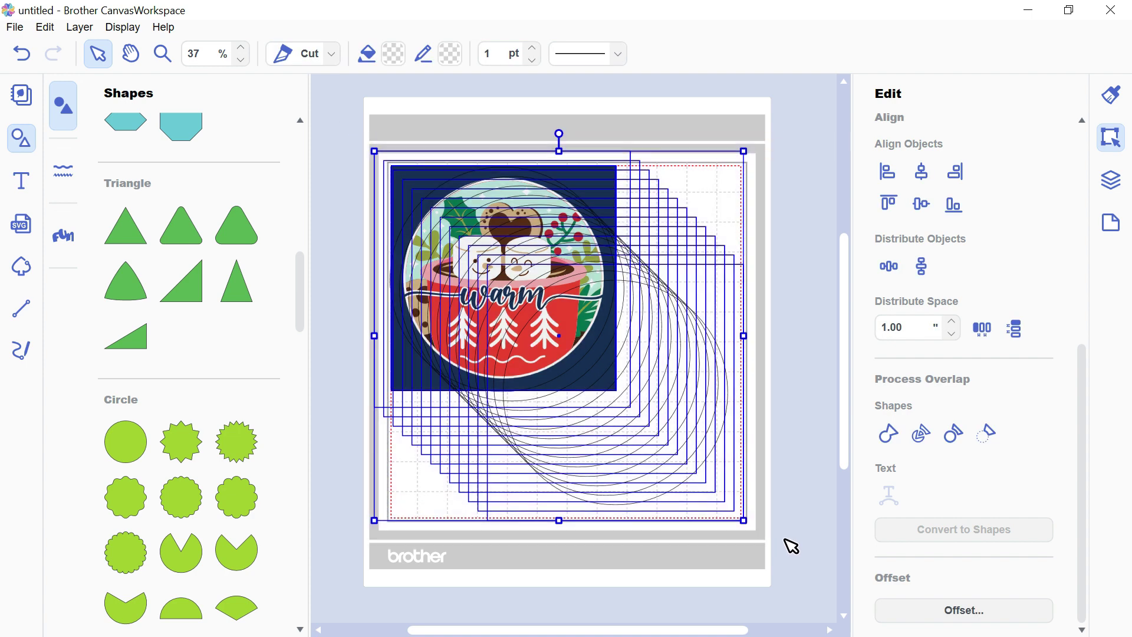
pyautogui.click(922, 173)
pyautogui.click(923, 213)
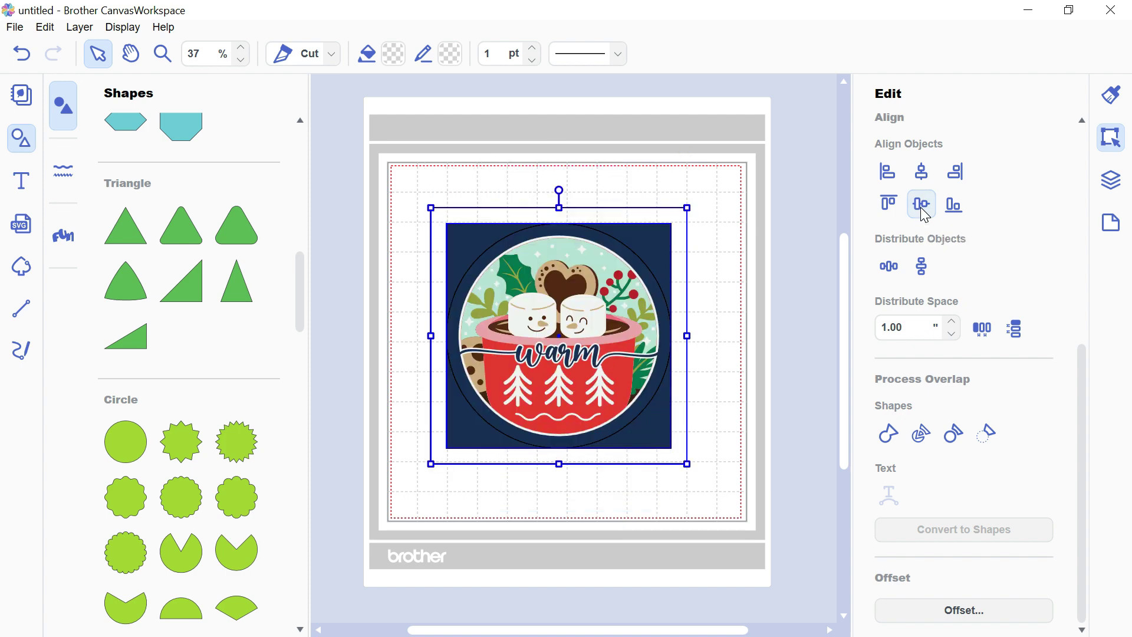
pyautogui.click(720, 400)
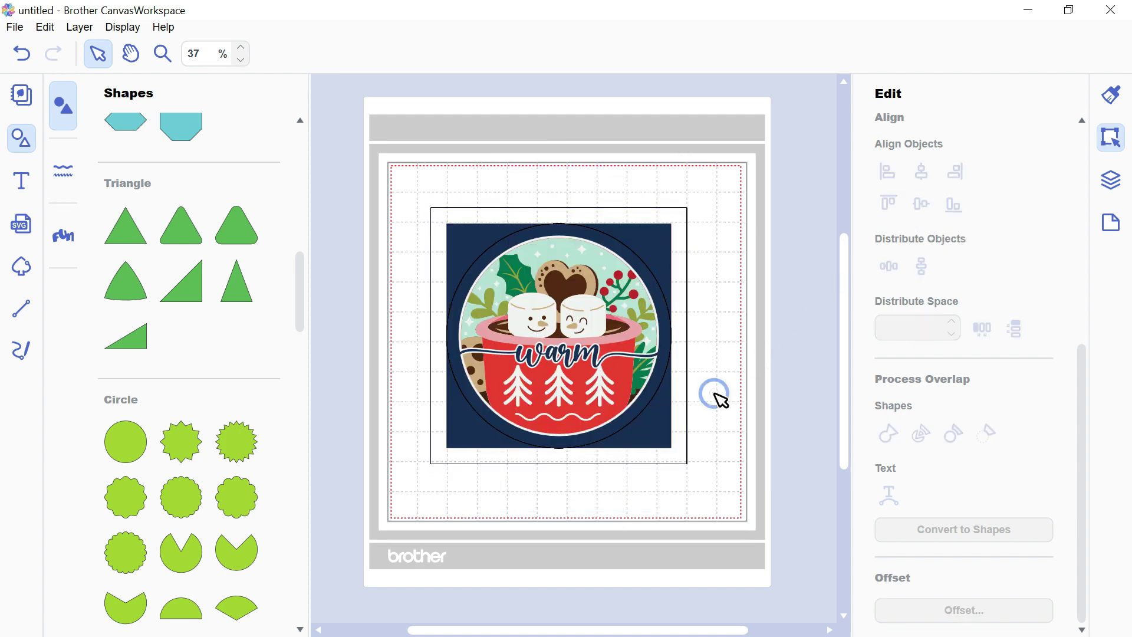
# - Subtract one frame copy each from the navy top layer and the off-white layer 2, moving each resulting circle off the stack
pyautogui.click(685, 408)
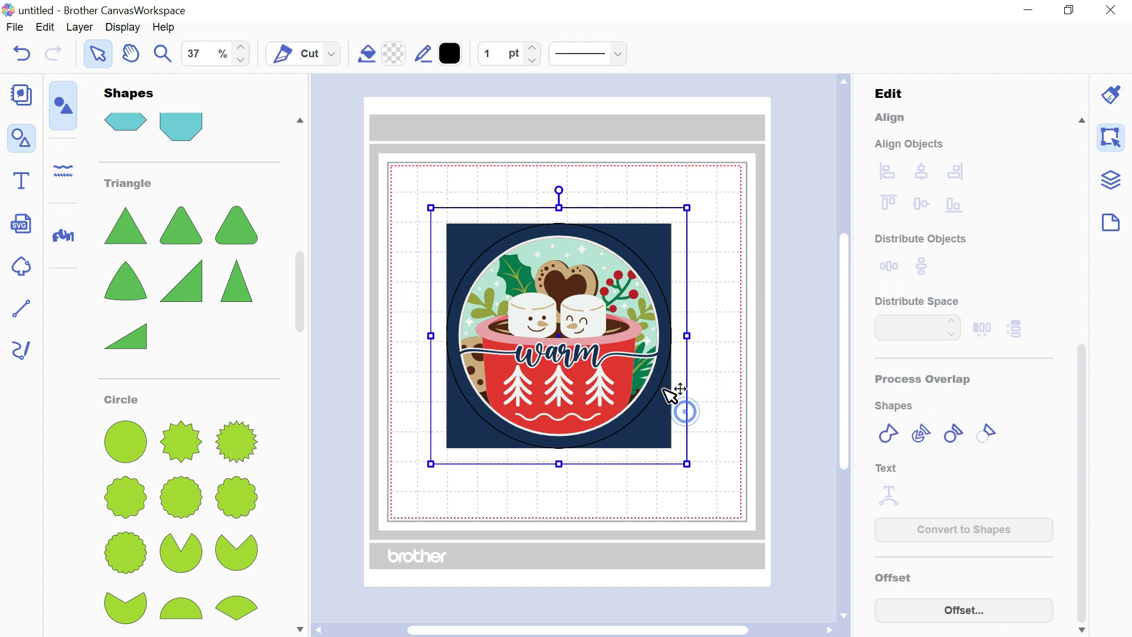
pyautogui.click(962, 438)
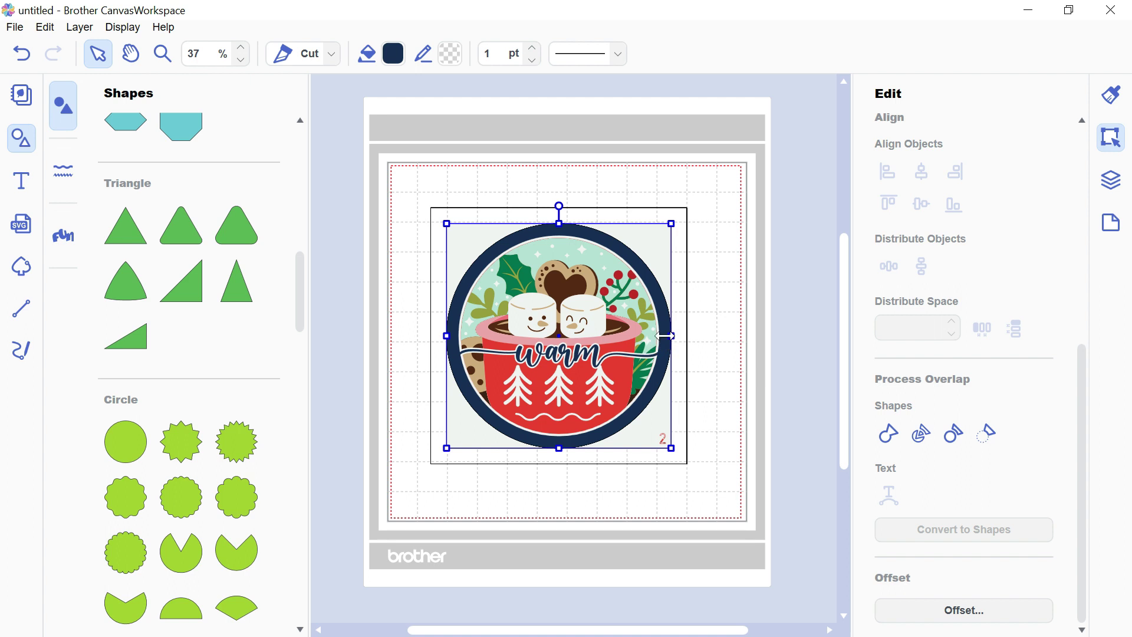
pyautogui.moveTo(649, 383); pyautogui.dragTo(433, 386)
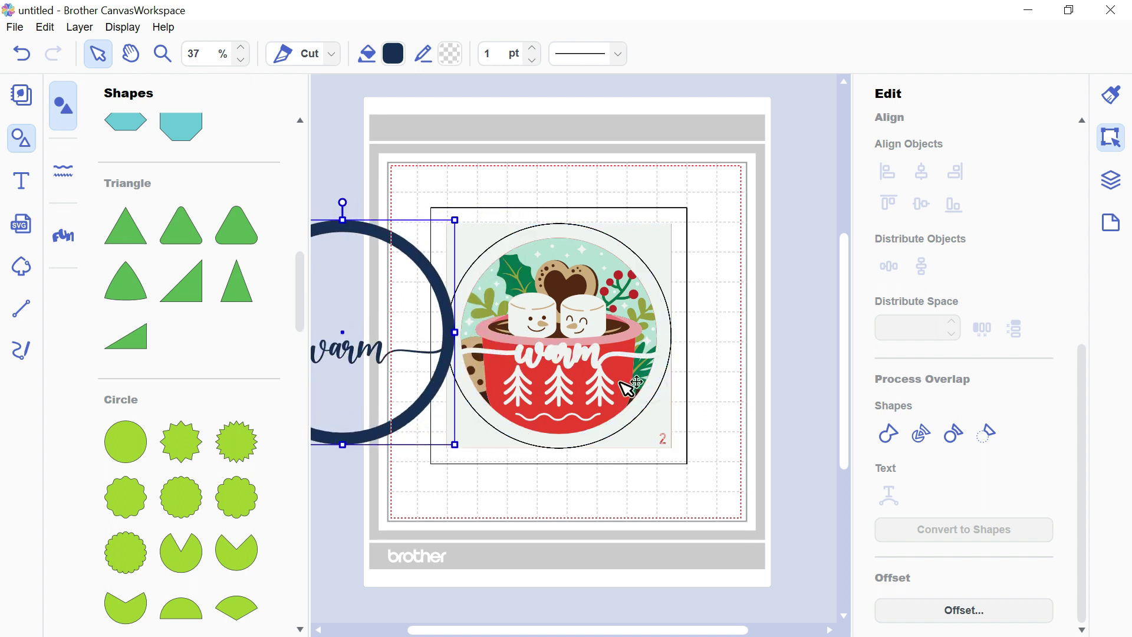
pyautogui.click(678, 405)
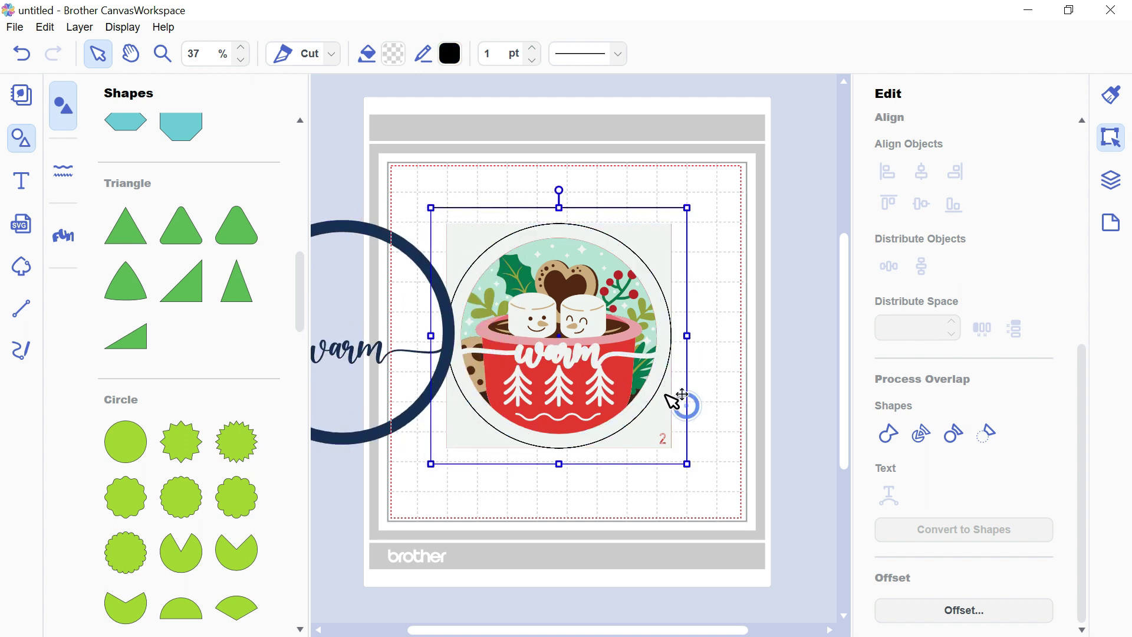
pyautogui.click(986, 434)
pyautogui.moveTo(637, 396); pyautogui.dragTo(391, 389)
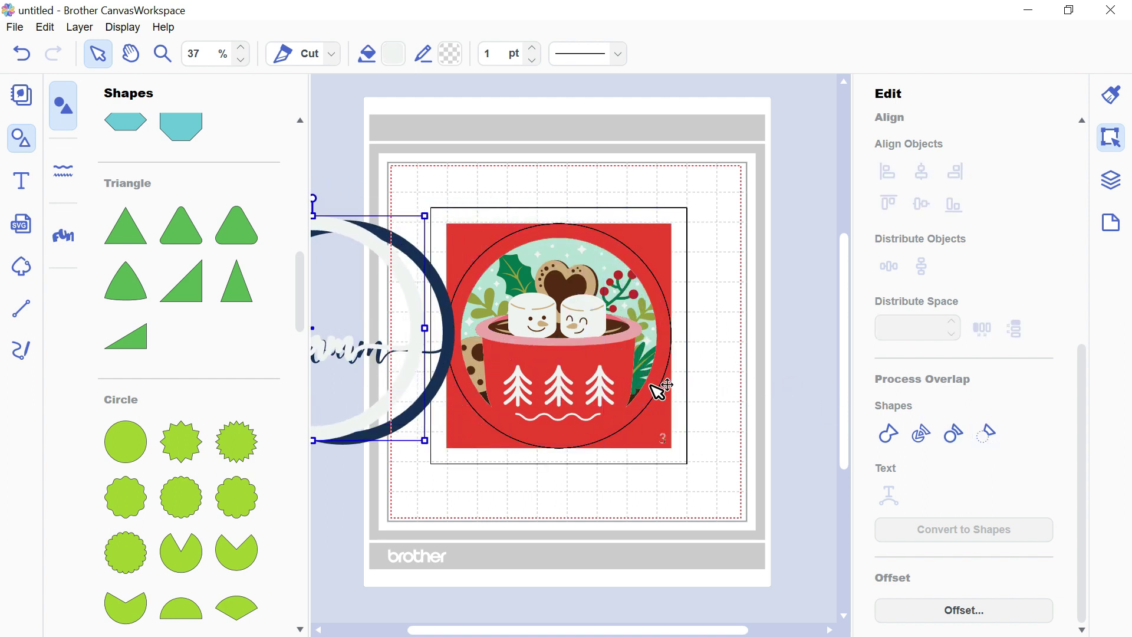
# - Trim the red layer 3 and the pink layer beneath it to circles with frame copies, moving each off the stack
pyautogui.click(661, 388)
pyautogui.keyDown('shift'); pyautogui.click(687, 395); pyautogui.keyUp('shift')
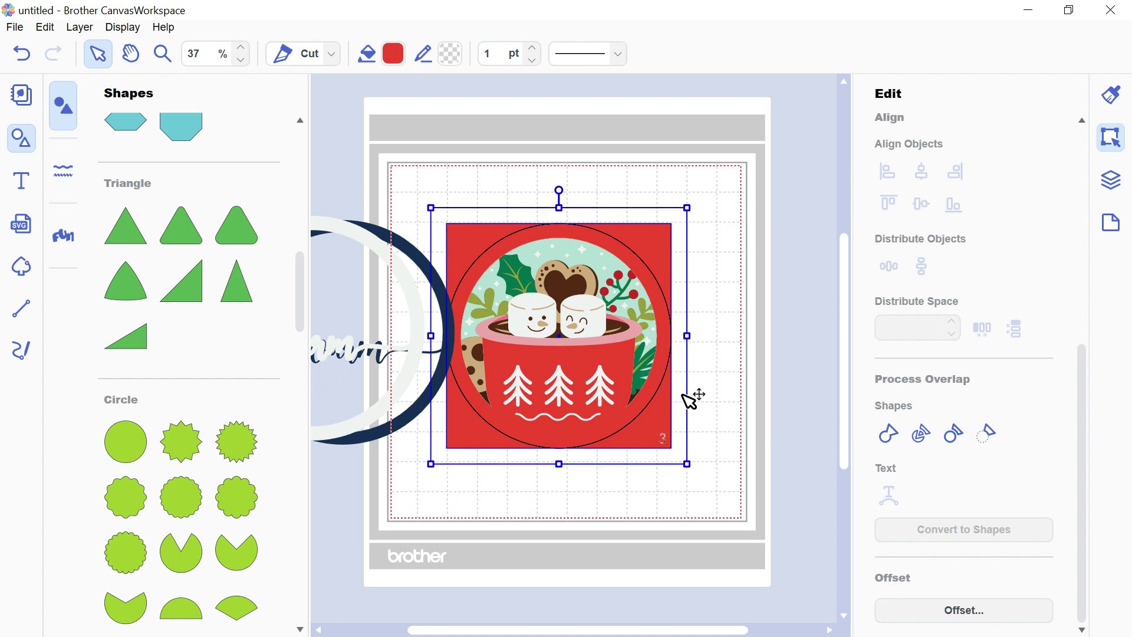
pyautogui.click(968, 436)
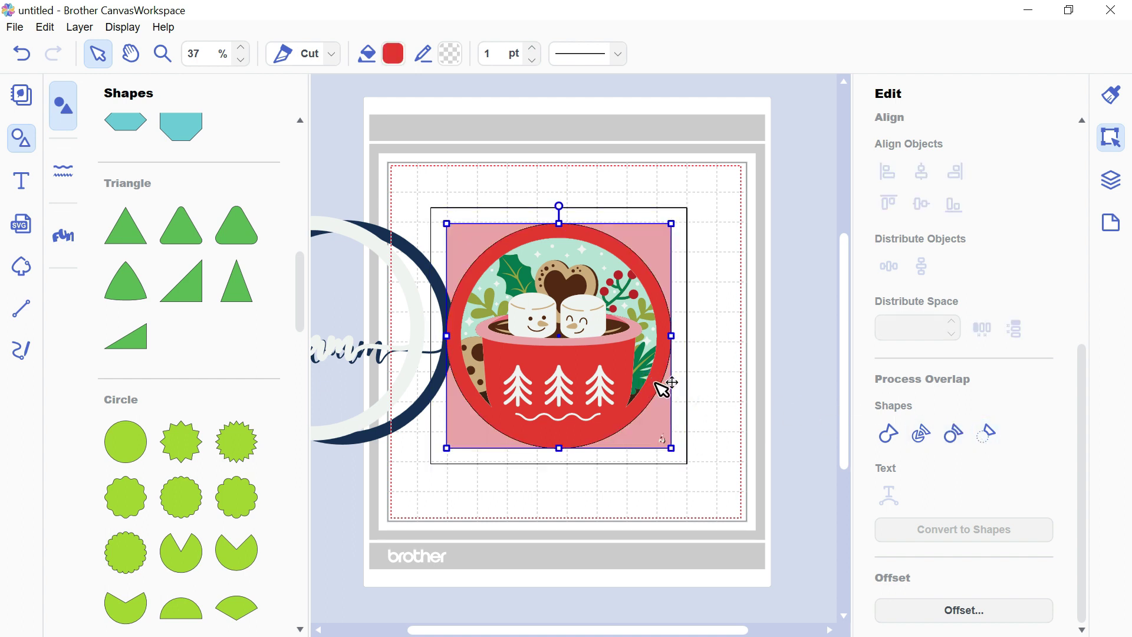
pyautogui.moveTo(589, 384); pyautogui.dragTo(360, 383)
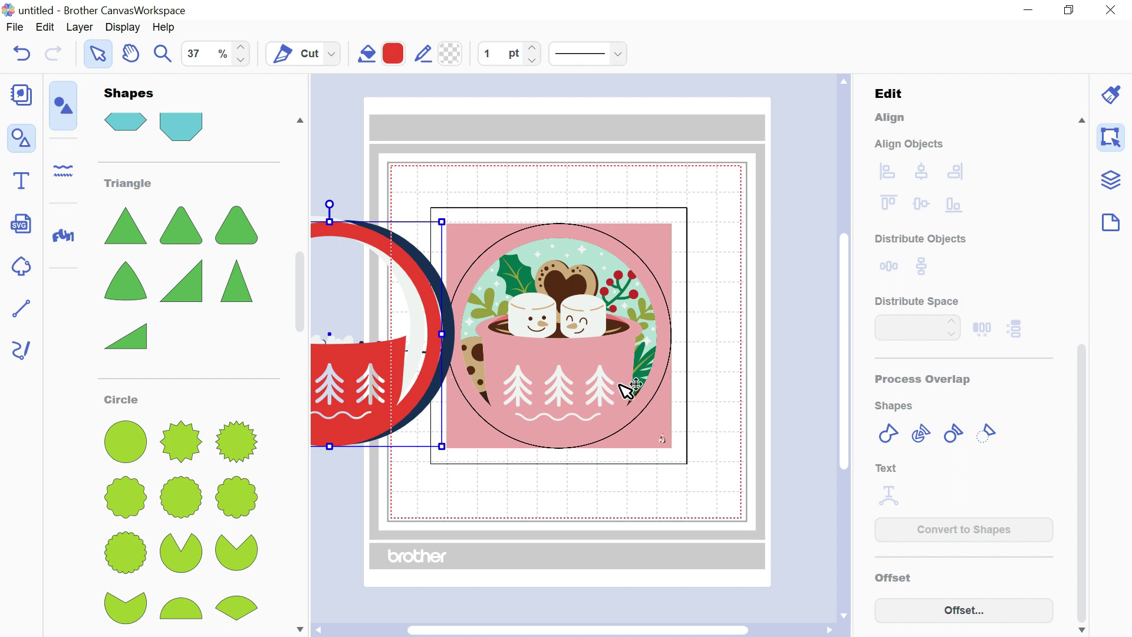
pyautogui.click(660, 395)
pyautogui.keyDown('shift'); pyautogui.click(687, 396); pyautogui.keyUp('shift')
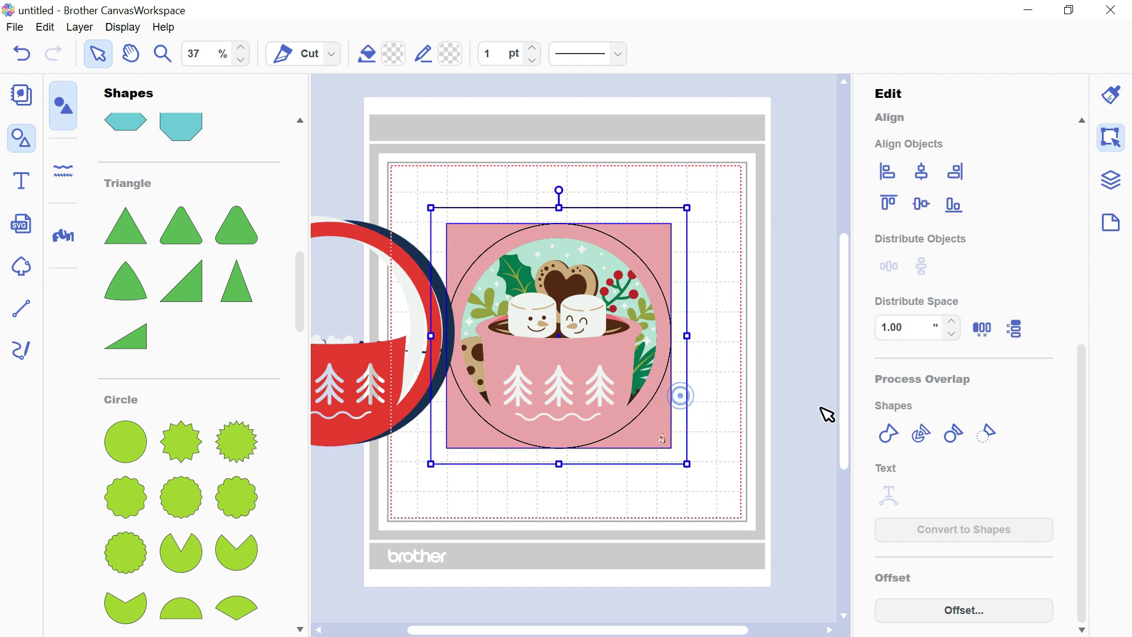
pyautogui.click(988, 439)
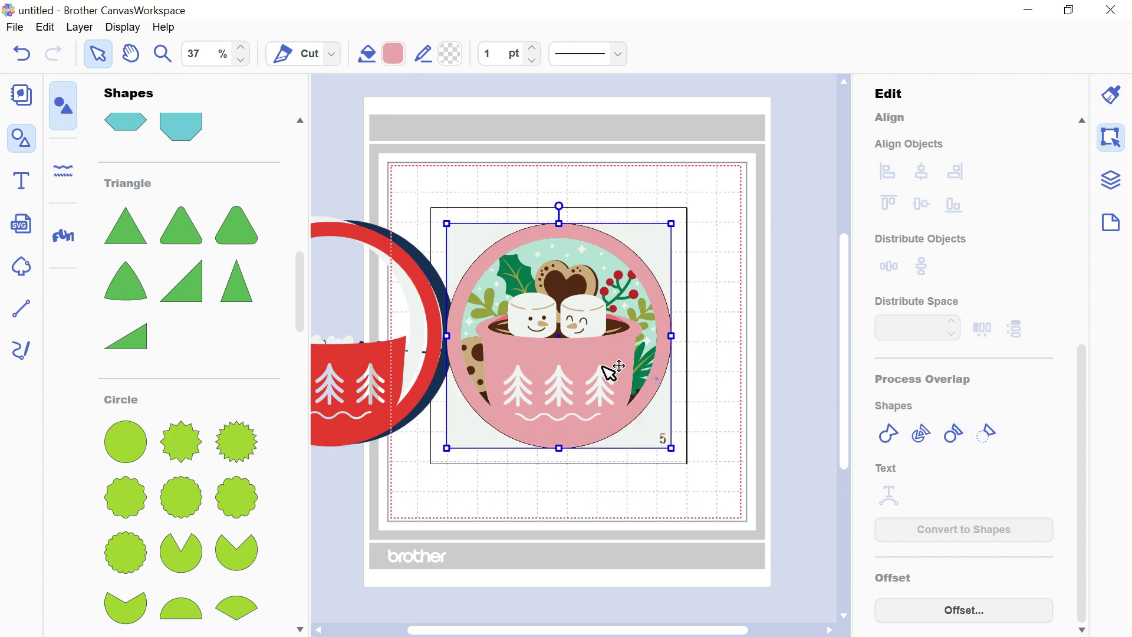
pyautogui.moveTo(610, 372); pyautogui.dragTo(381, 353)
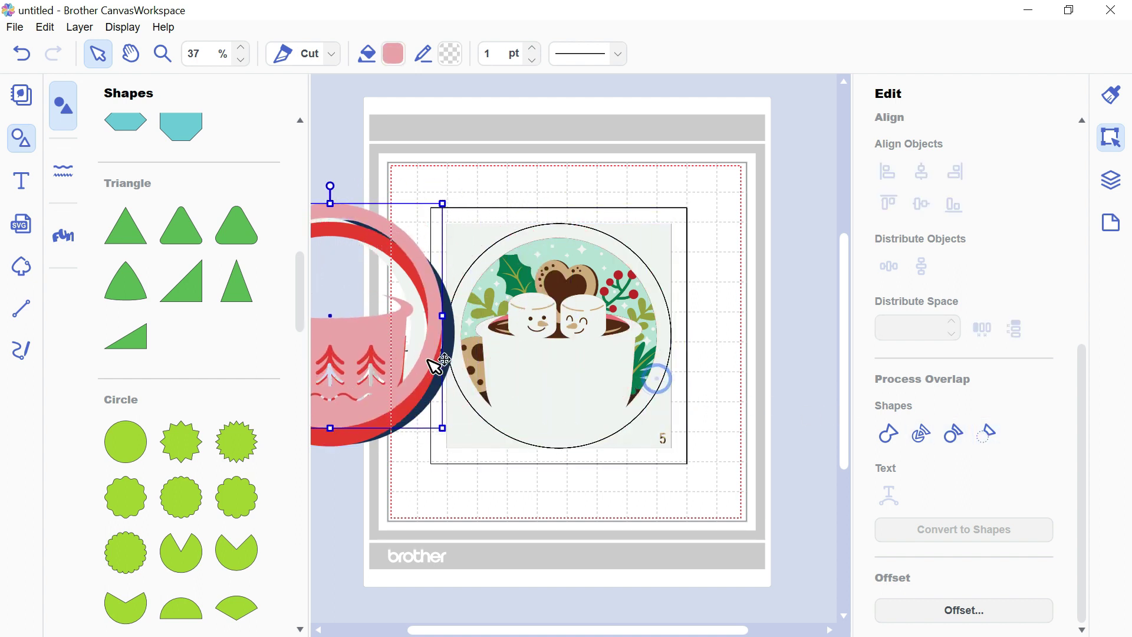
# - Cut the off-white layer 5 and the tan layer 6 into circles with frame copies and set each aside with the finished circles
pyautogui.click(687, 408)
pyautogui.keyDown('shift'); pyautogui.click(664, 386); pyautogui.keyUp('shift')
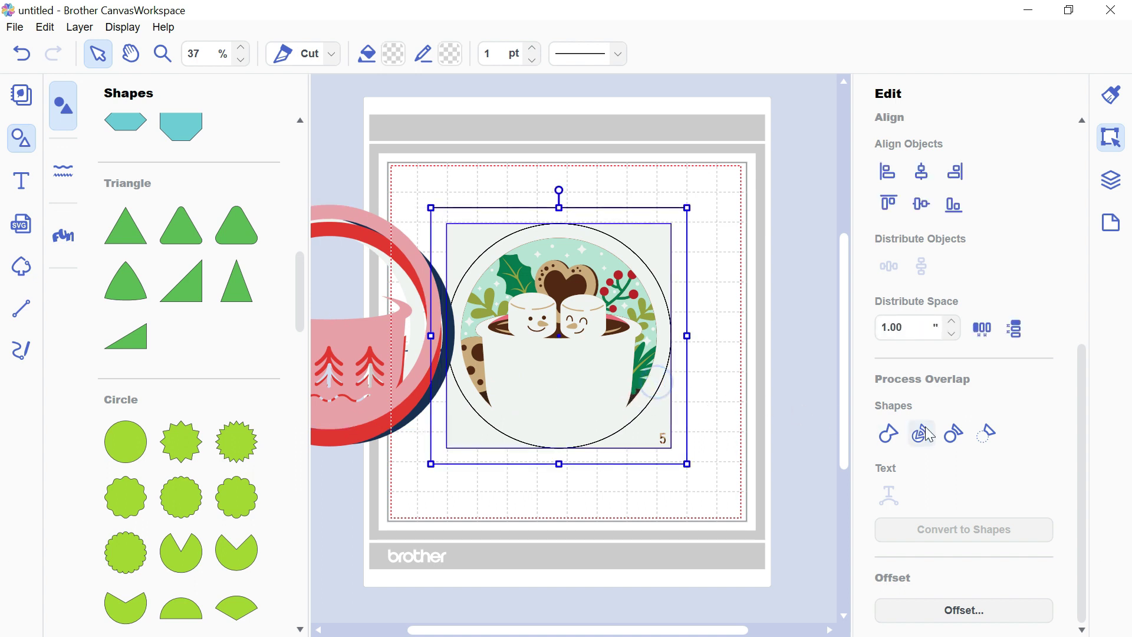
pyautogui.click(986, 434)
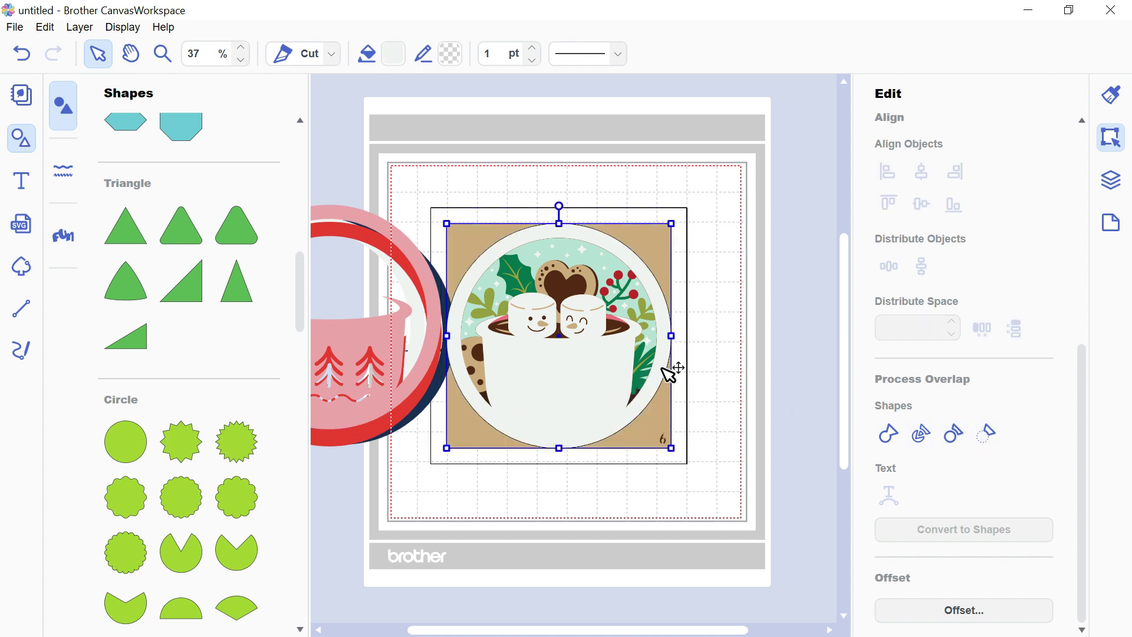
pyautogui.moveTo(664, 369); pyautogui.dragTo(430, 362)
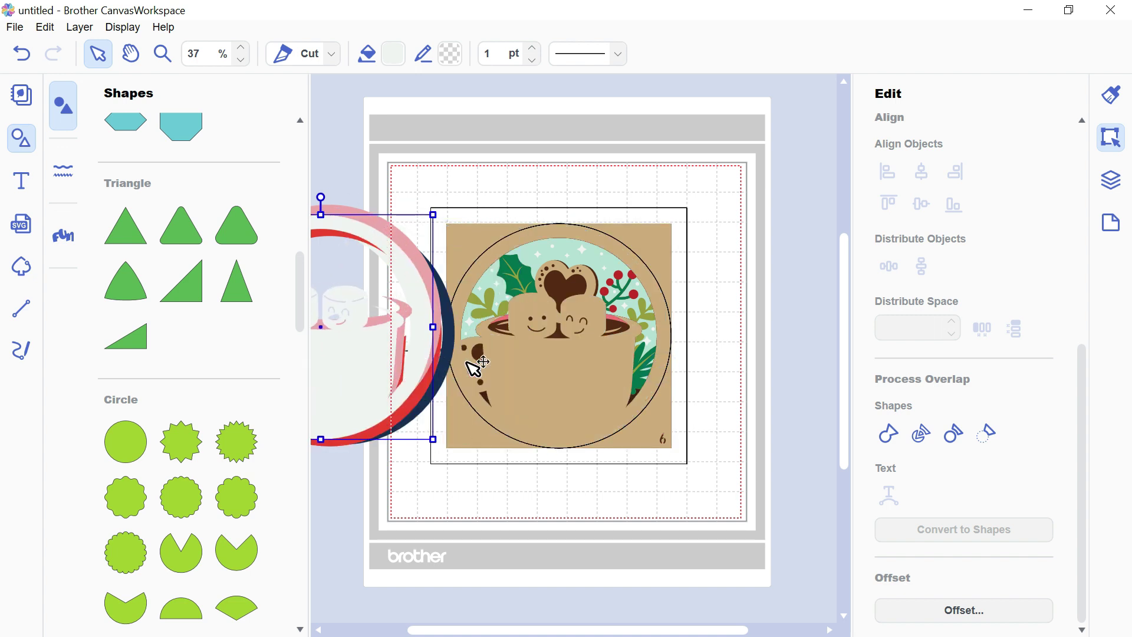
pyautogui.click(684, 406)
pyautogui.keyDown('shift'); pyautogui.click(663, 391); pyautogui.keyUp('shift')
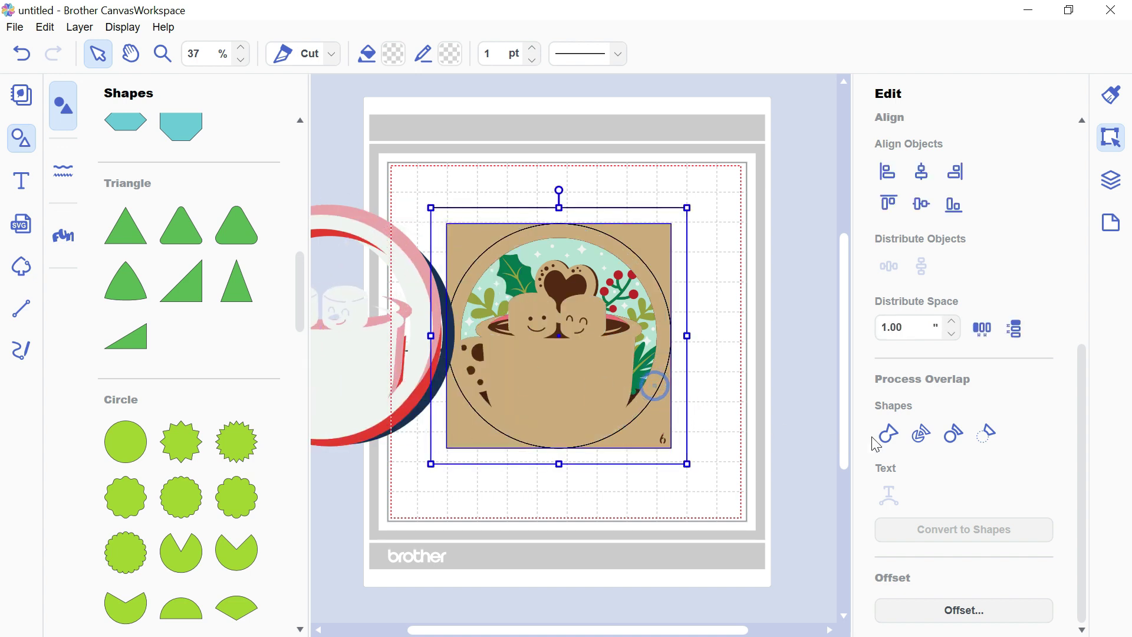
pyautogui.click(986, 434)
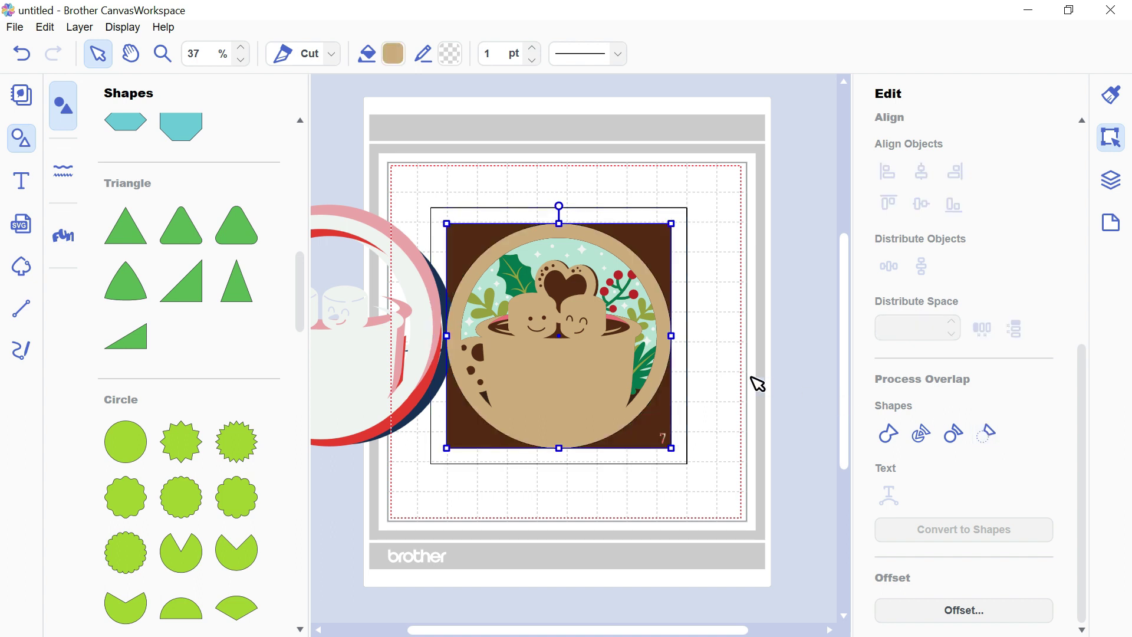
pyautogui.moveTo(669, 375); pyautogui.dragTo(440, 370)
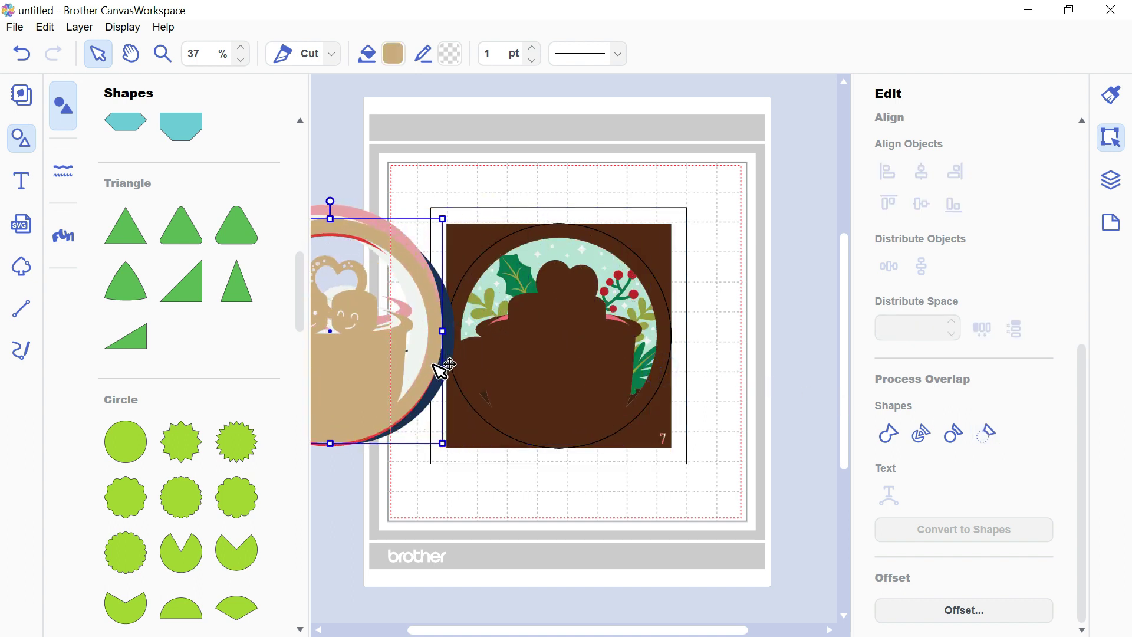
# - Subtract frame copies from the dark brown layer 7 and the coral layer below it, moving both circles off the stack
pyautogui.click(685, 404)
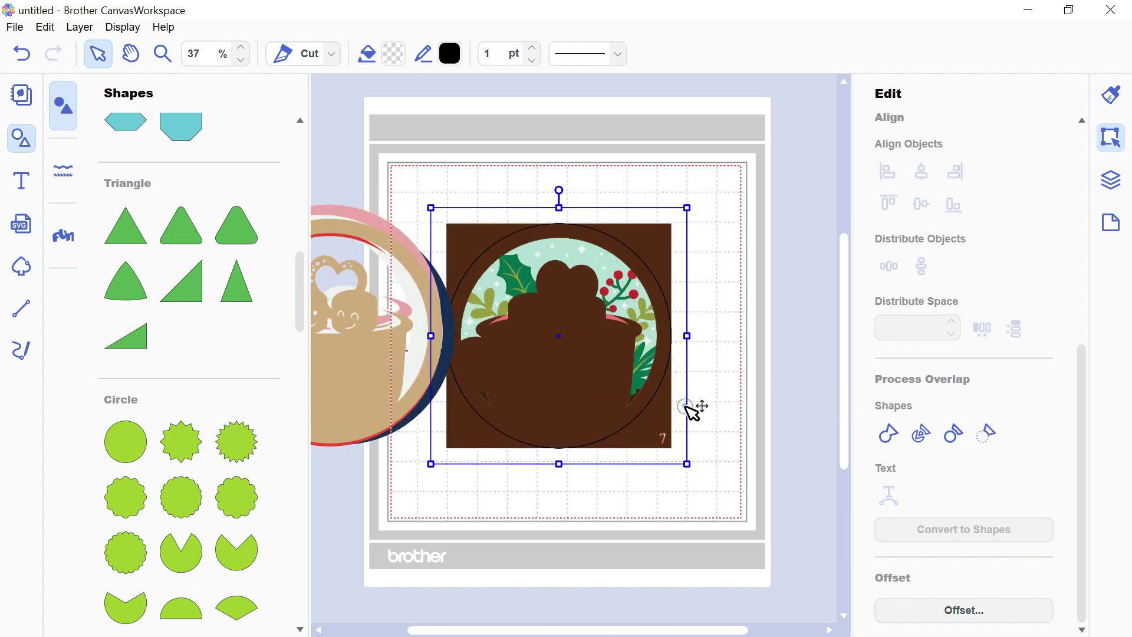
pyautogui.keyDown('shift'); pyautogui.click(583, 382); pyautogui.keyUp('shift')
pyautogui.click(986, 434)
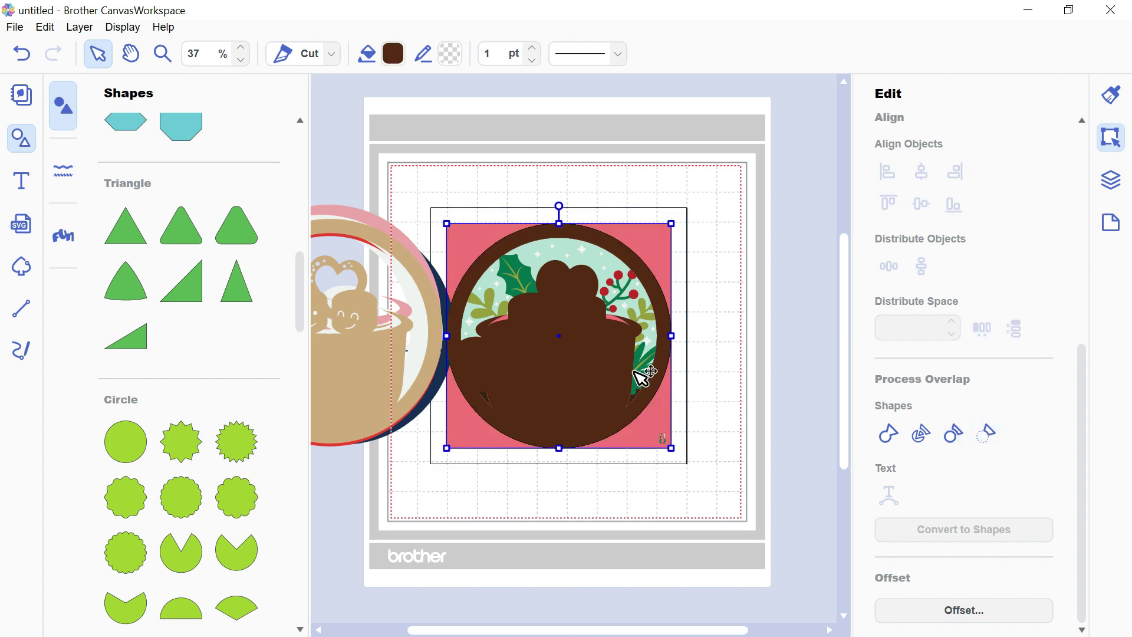
pyautogui.moveTo(587, 392); pyautogui.dragTo(356, 380)
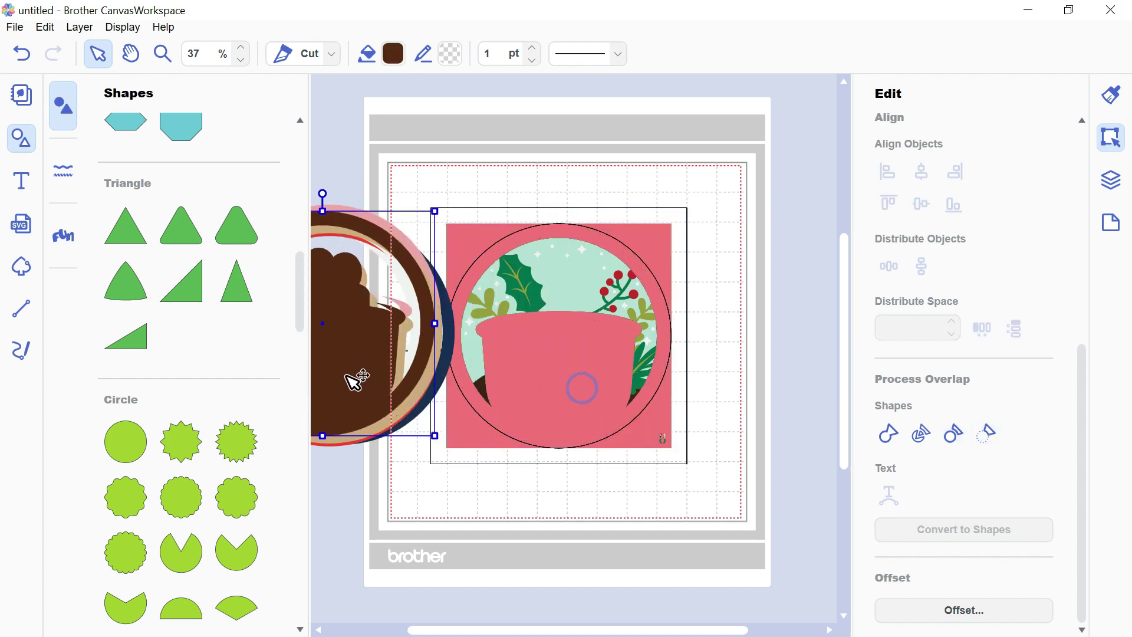
pyautogui.click(581, 361)
pyautogui.keyDown('shift'); pyautogui.click(580, 361); pyautogui.keyUp('shift')
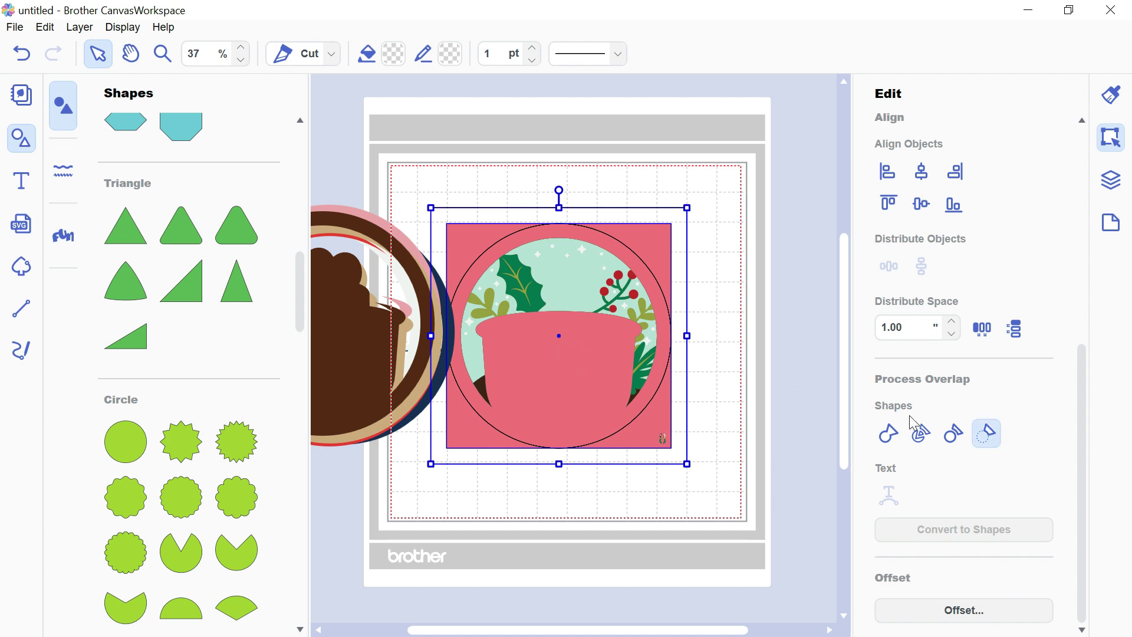
pyautogui.moveTo(637, 396); pyautogui.dragTo(389, 383)
# - Trim the dark green layer to a circle by subtracting a frame copy and move it onto the finished circles
pyautogui.click(687, 411)
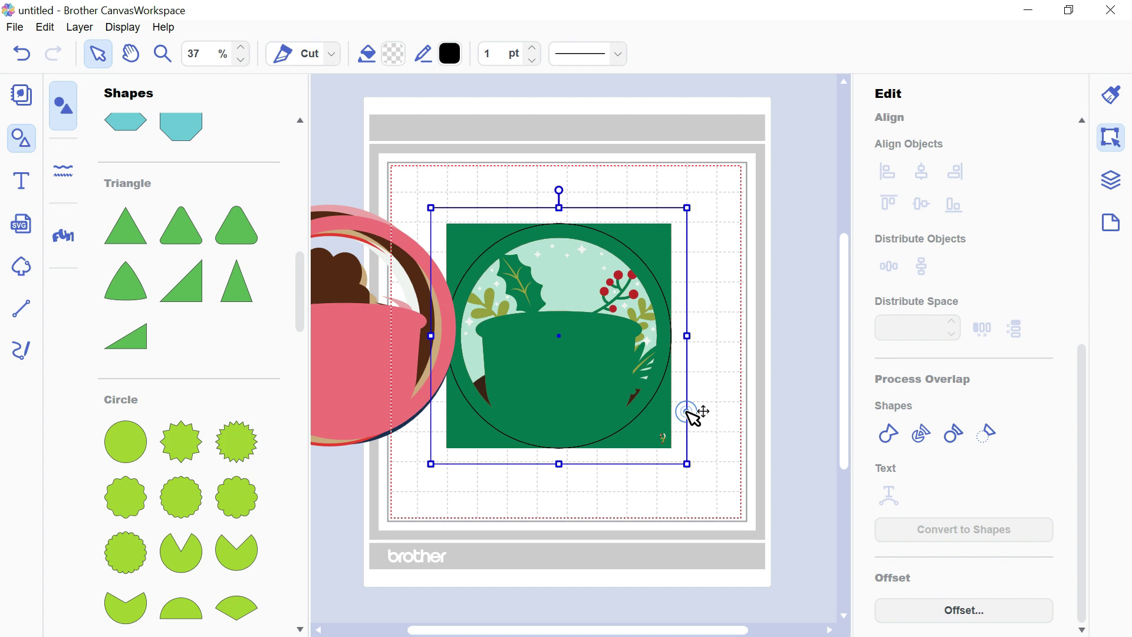
pyautogui.keyDown('shift'); pyautogui.click(618, 378); pyautogui.keyUp('shift')
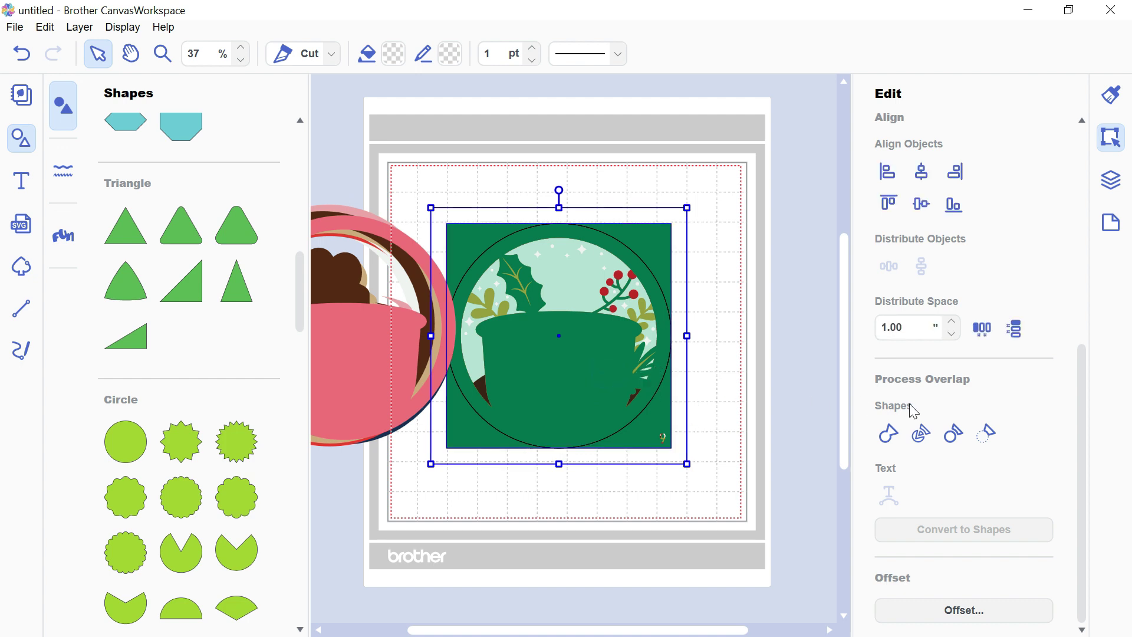
pyautogui.click(985, 434)
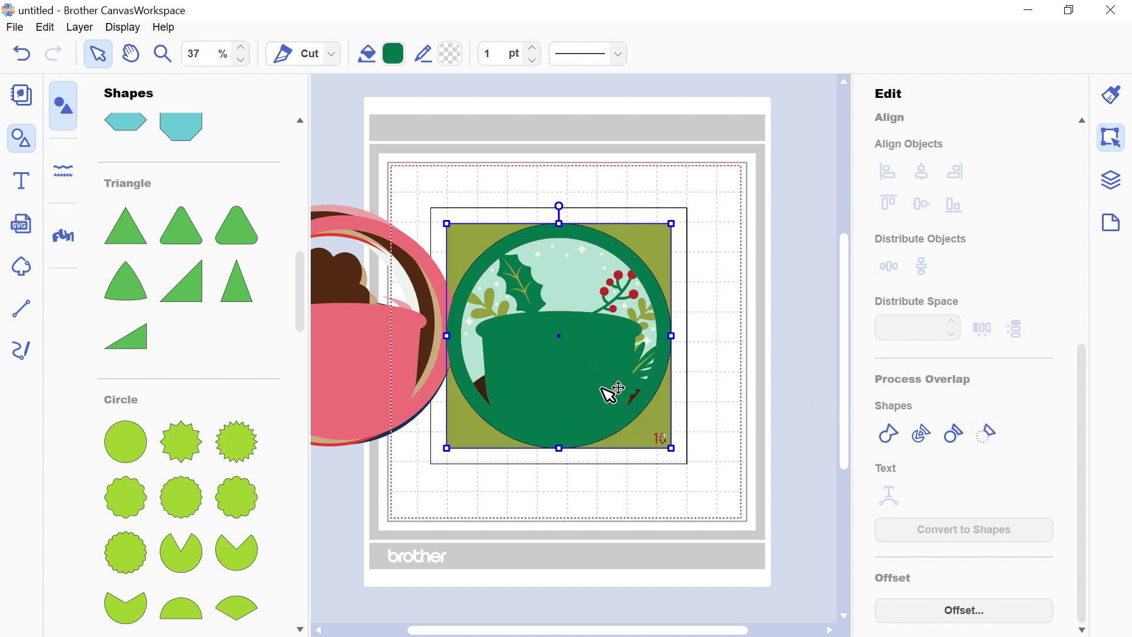
pyautogui.moveTo(587, 384); pyautogui.dragTo(387, 377)
# - Trim the olive green layer and the dark red layer to circles by subtracting frame copies, moving both onto the finished circles
pyautogui.click(685, 403)
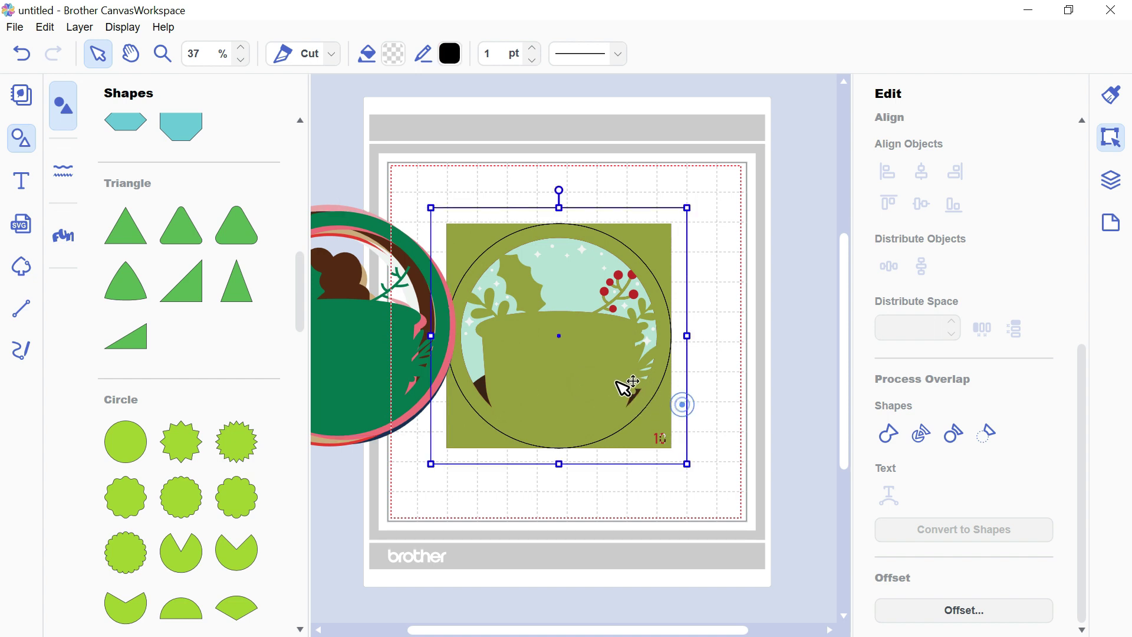
pyautogui.keyDown('shift'); pyautogui.click(614, 384); pyautogui.keyUp('shift')
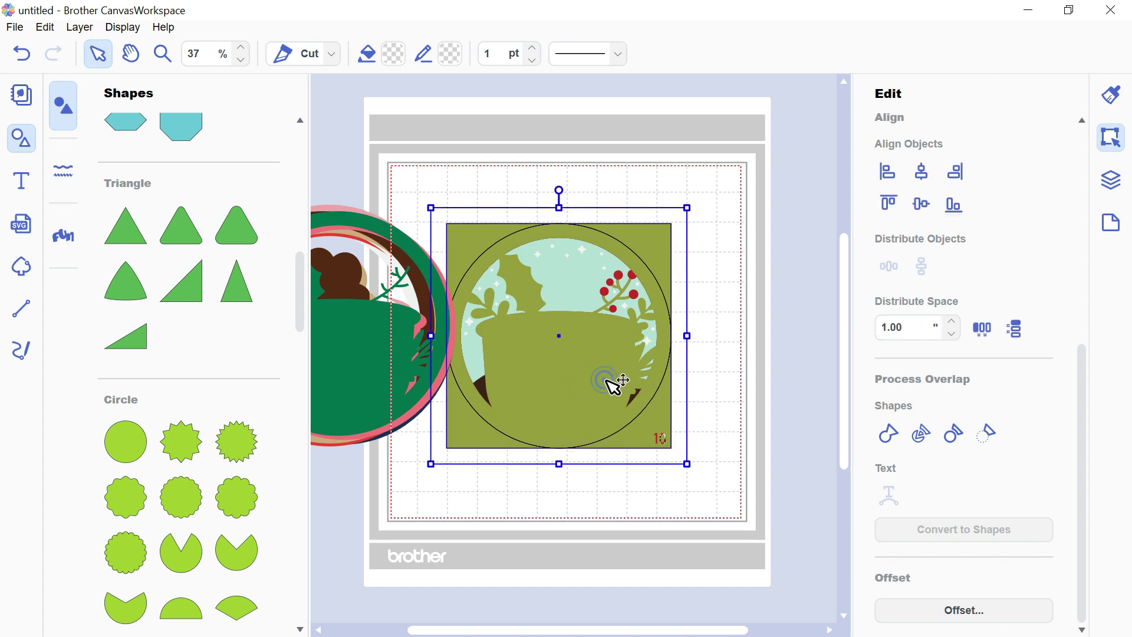
pyautogui.click(985, 433)
pyautogui.moveTo(613, 387); pyautogui.dragTo(407, 384)
pyautogui.click(682, 399)
pyautogui.keyDown('shift'); pyautogui.click(599, 368); pyautogui.keyUp('shift')
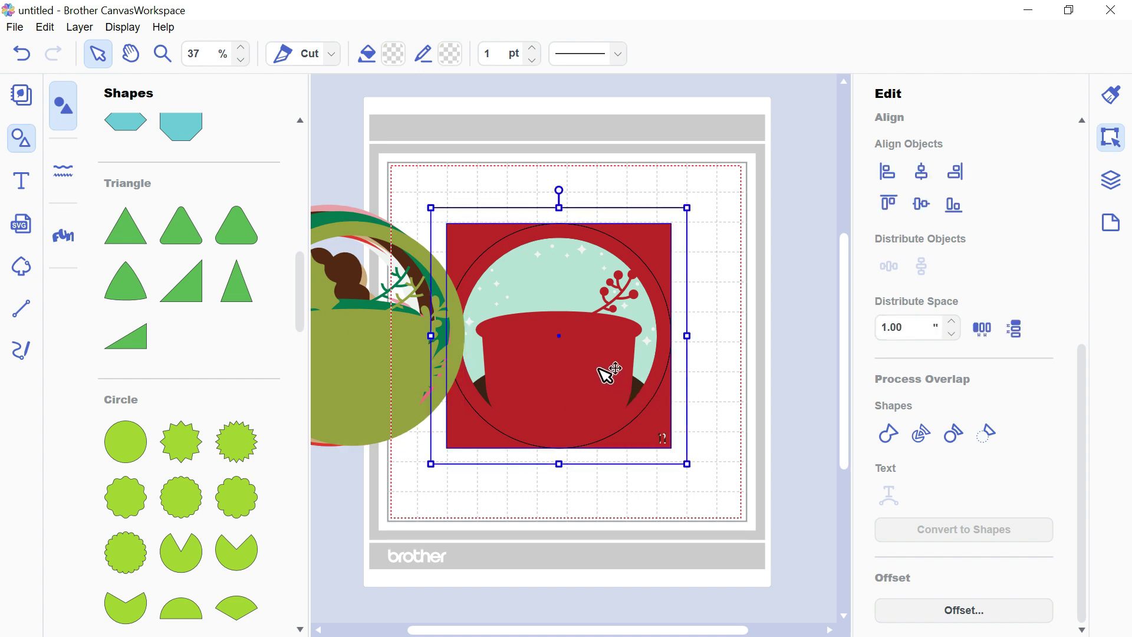
pyautogui.click(986, 433)
pyautogui.moveTo(591, 370); pyautogui.dragTo(383, 365)
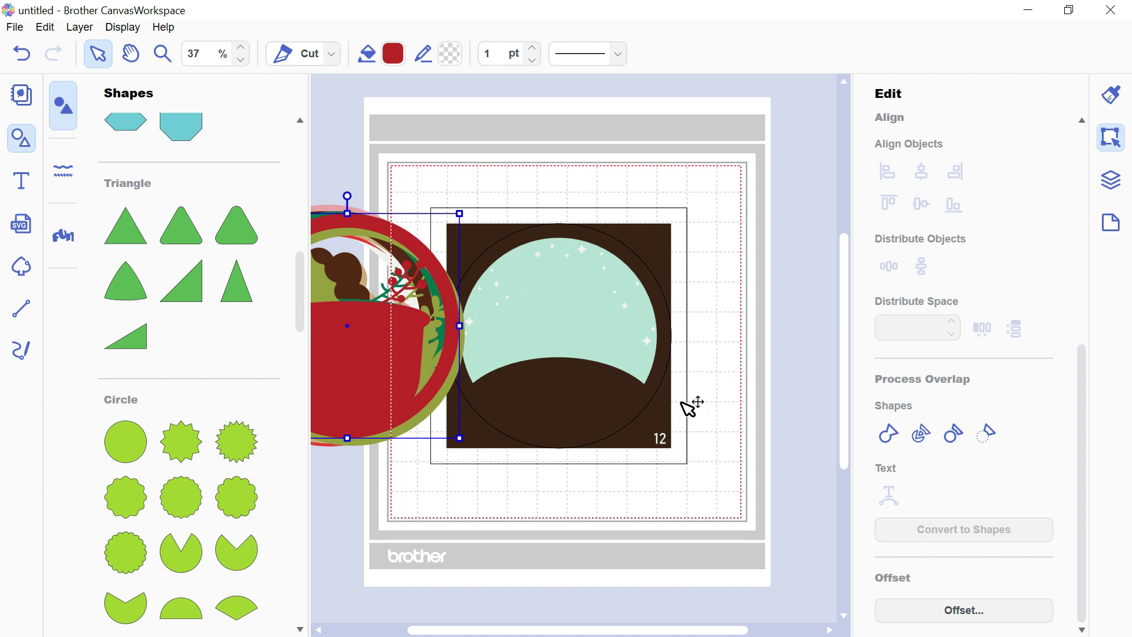
# - Cut the dark brown layer 12 and the mint layer 13 into circles with the frame copies and set each aside with the finished circles
pyautogui.click(682, 402)
pyautogui.keyDown('shift'); pyautogui.click(625, 383); pyautogui.keyUp('shift')
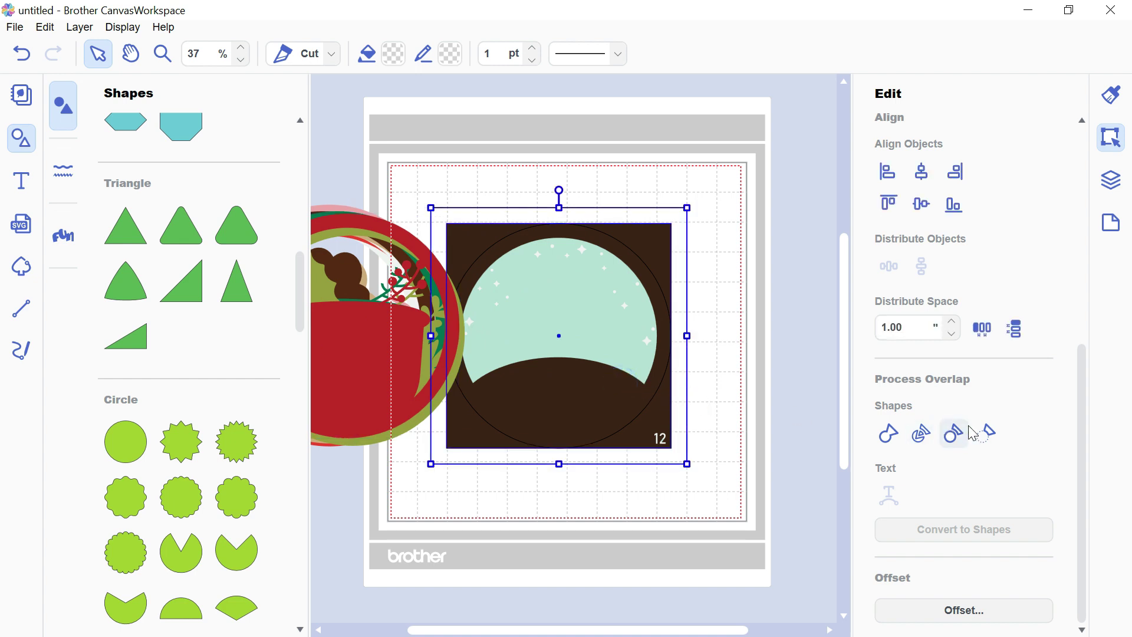
pyautogui.click(988, 433)
pyautogui.moveTo(596, 395); pyautogui.dragTo(382, 386)
pyautogui.click(683, 406)
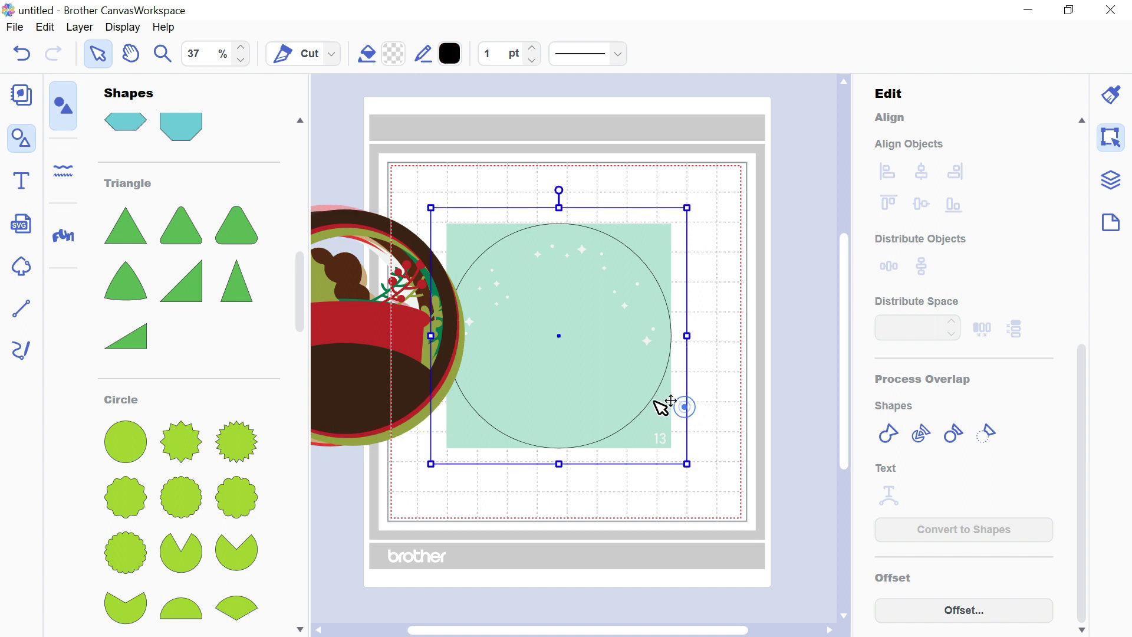
pyautogui.keyDown('shift'); pyautogui.click(632, 392); pyautogui.keyUp('shift')
pyautogui.click(970, 435)
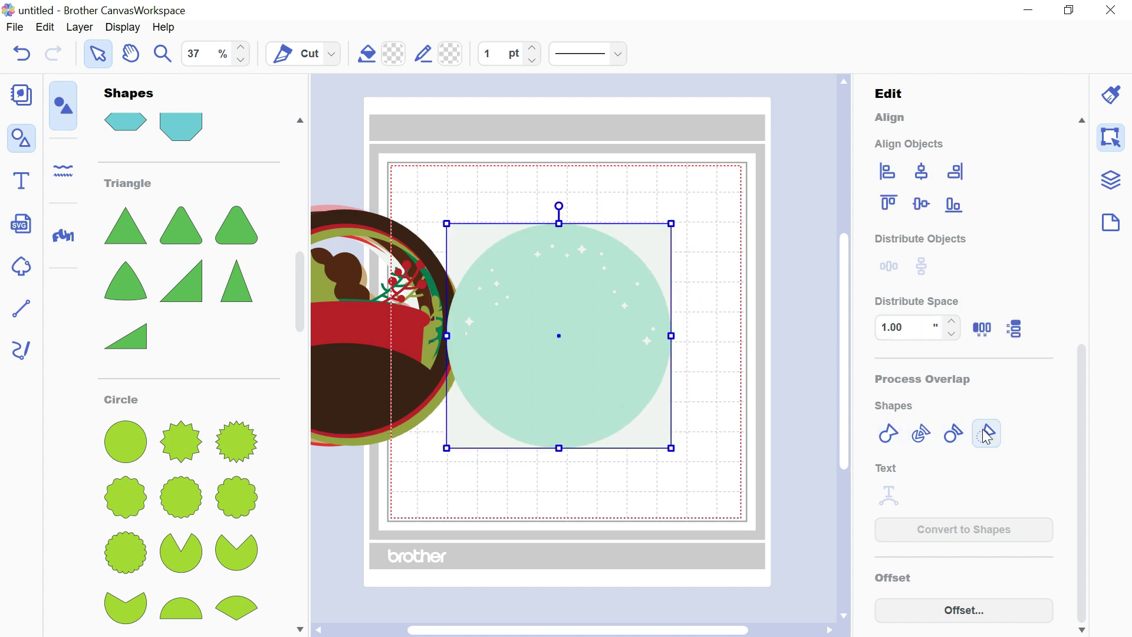
pyautogui.moveTo(625, 376); pyautogui.dragTo(452, 372)
# - Align all the circles and the background square on their horizontal and vertical centers and move the stack to the middle of the mat
pyautogui.moveTo(353, 200); pyautogui.dragTo(642, 484)
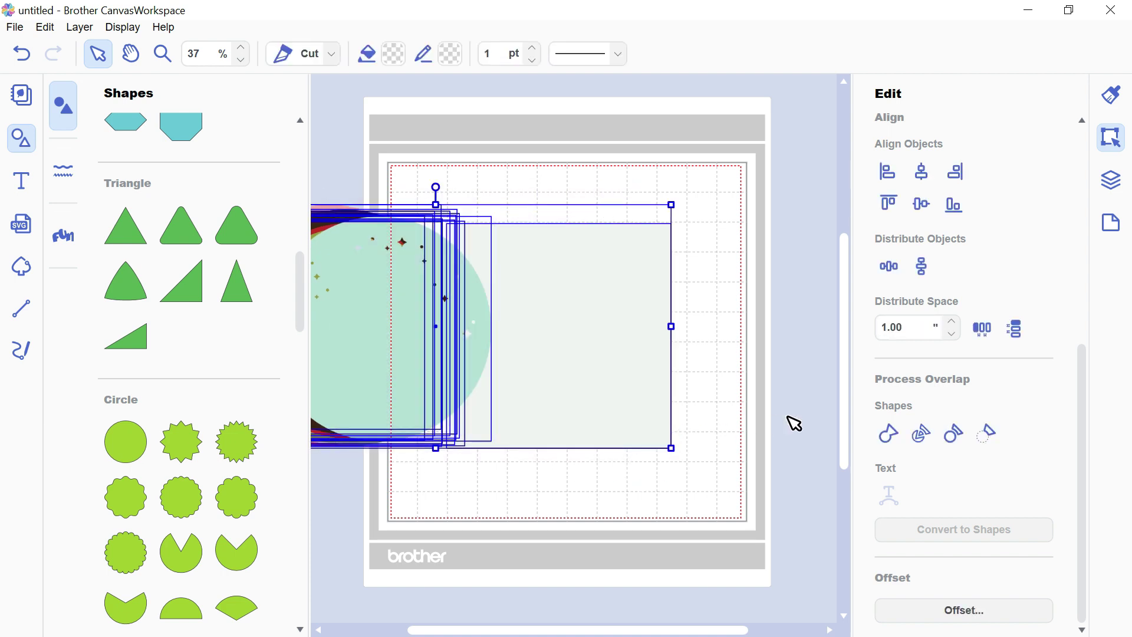
pyautogui.click(922, 171)
pyautogui.click(921, 204)
pyautogui.click(406, 334)
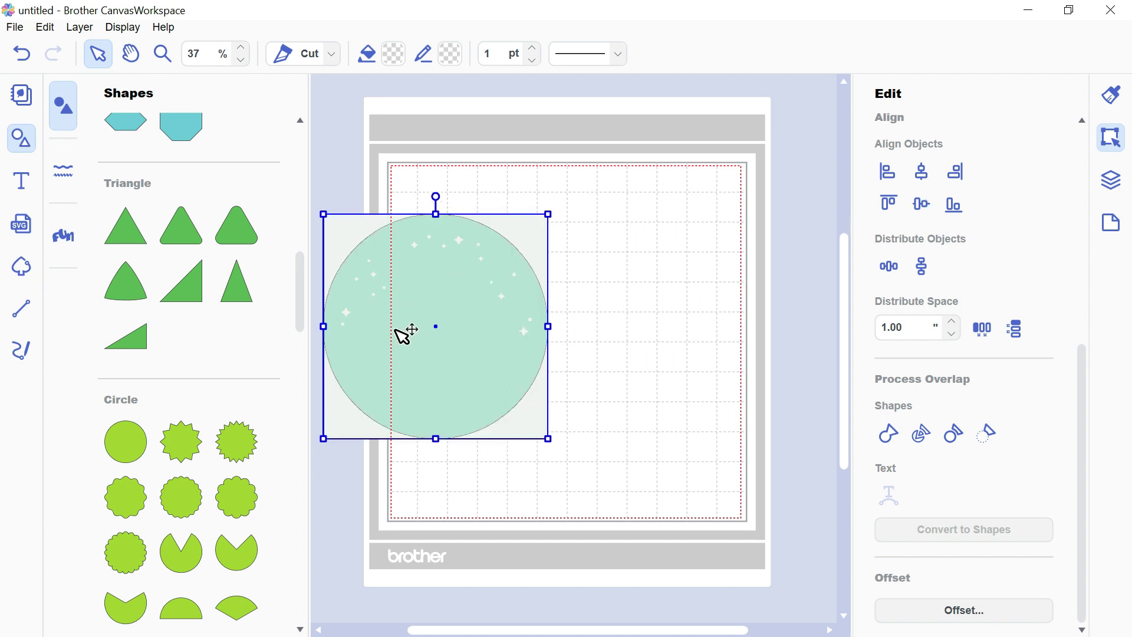
pyautogui.moveTo(397, 330); pyautogui.dragTo(591, 349)
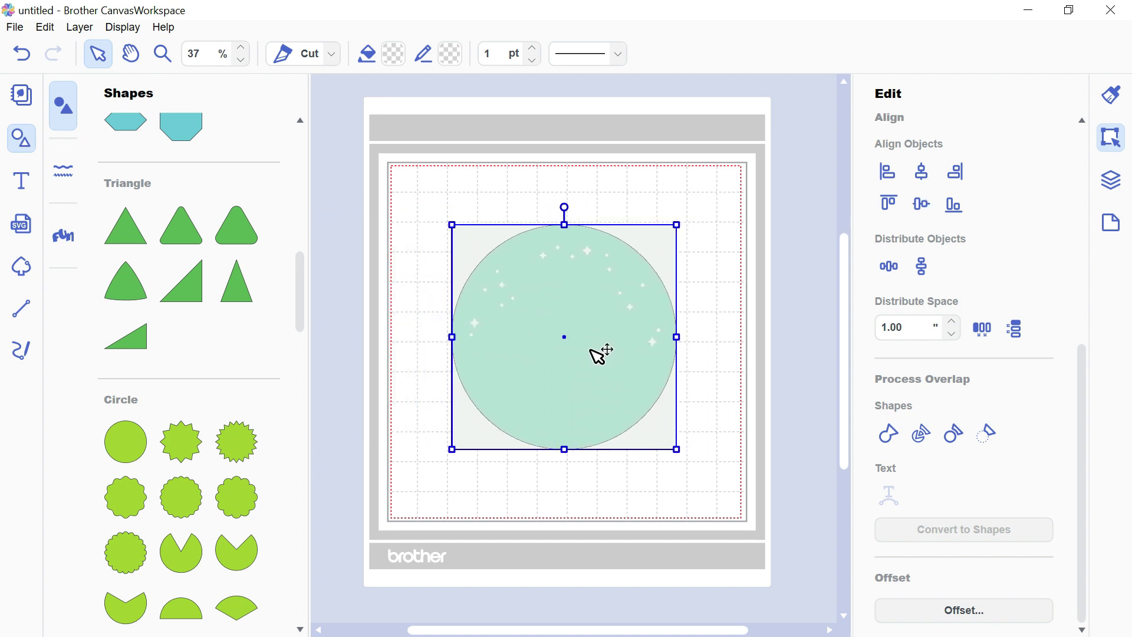
pyautogui.click(704, 294)
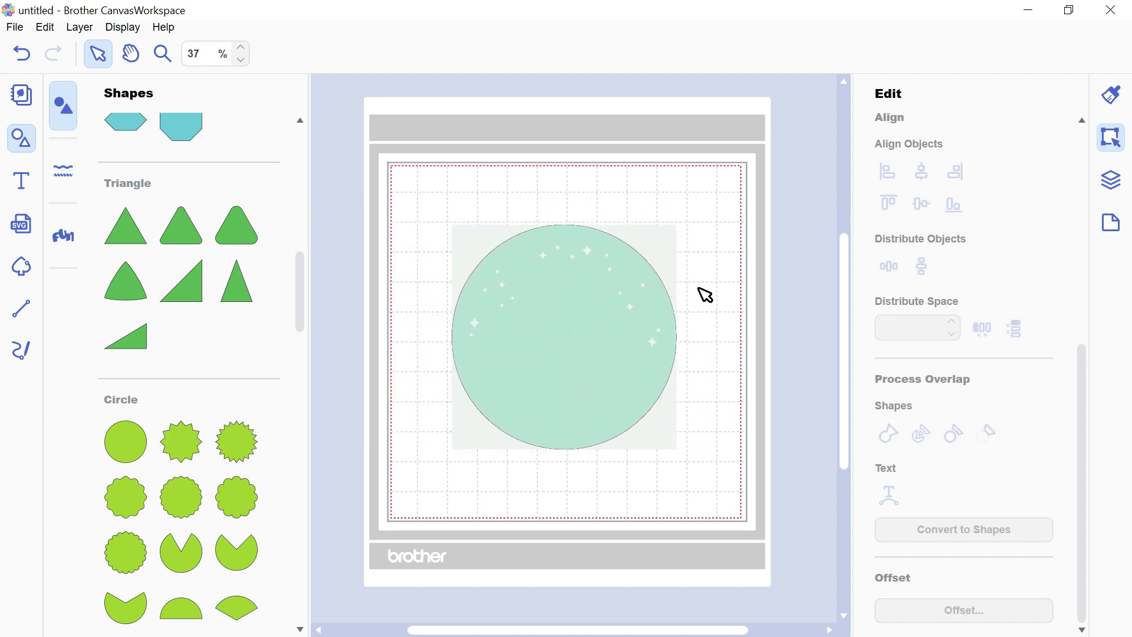
# - Reorder the layers with navy, white and red at the top of the stack and pink and off-white directly above dark brown layer 12
pyautogui.click(1112, 180)
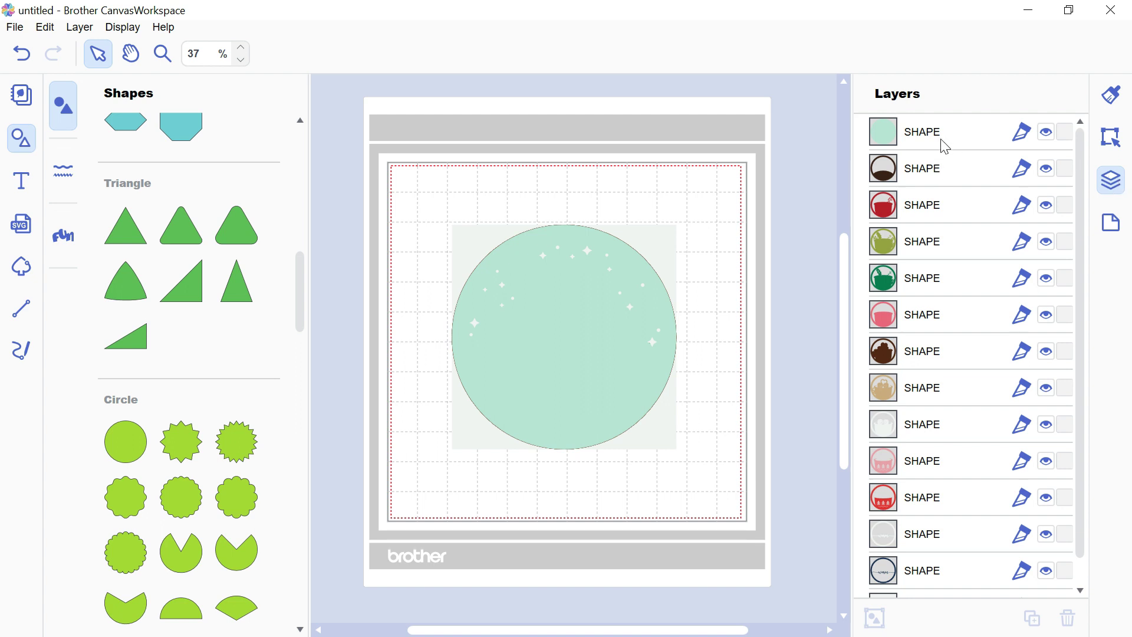
pyautogui.moveTo(923, 349); pyautogui.dragTo(913, 142)
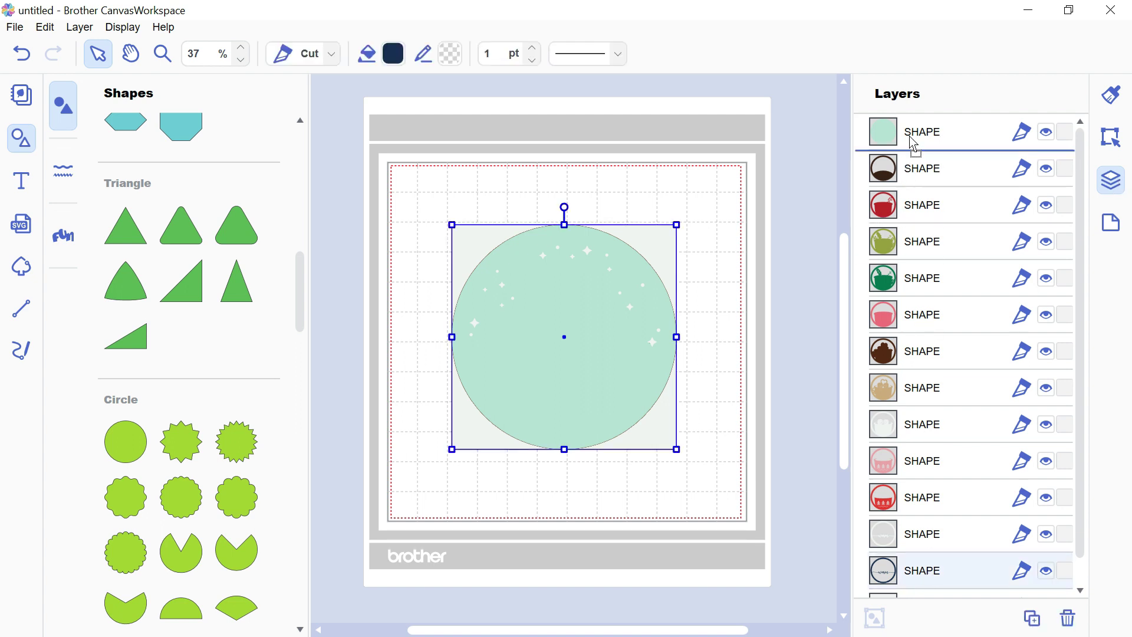
pyautogui.moveTo(914, 570); pyautogui.dragTo(905, 163)
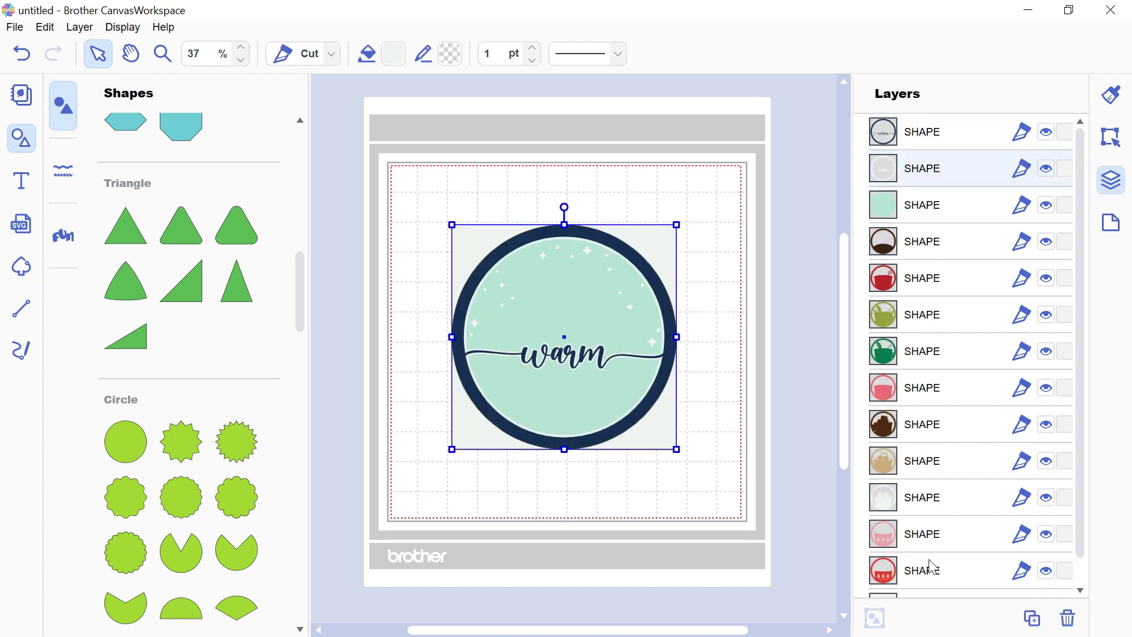
pyautogui.moveTo(922, 570); pyautogui.dragTo(917, 312)
pyautogui.moveTo(923, 205); pyautogui.dragTo(923, 205)
pyautogui.moveTo(925, 570); pyautogui.dragTo(927, 359)
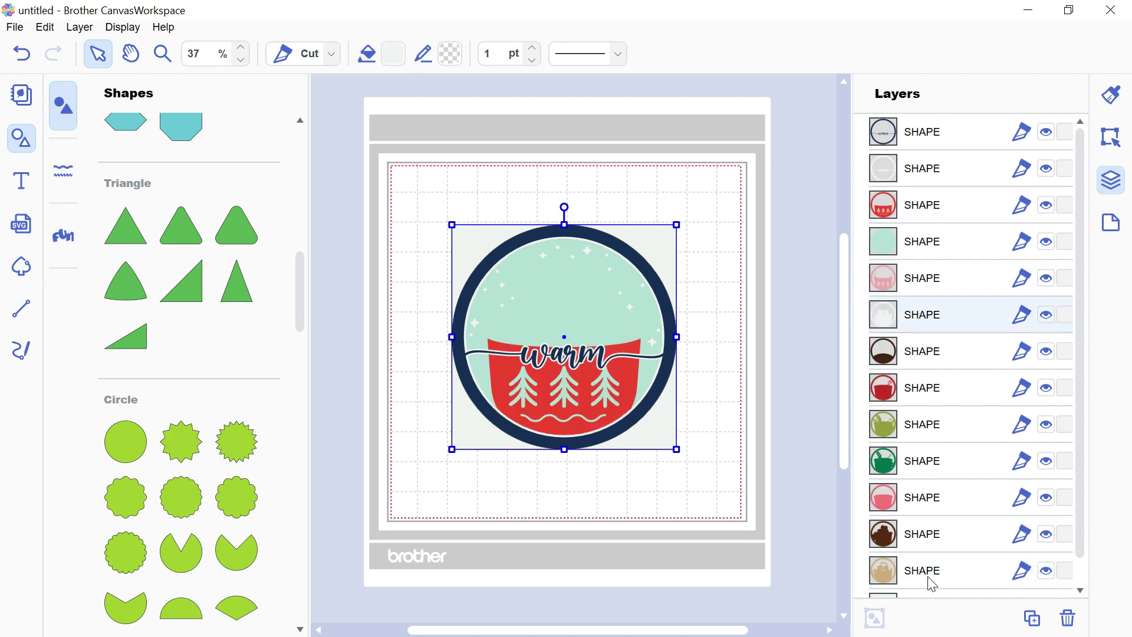
# - Place the tan, brown and coral layers beneath off-white, dark green and olive above dark red, and the mint layer below dark red
pyautogui.moveTo(928, 575); pyautogui.dragTo(932, 404)
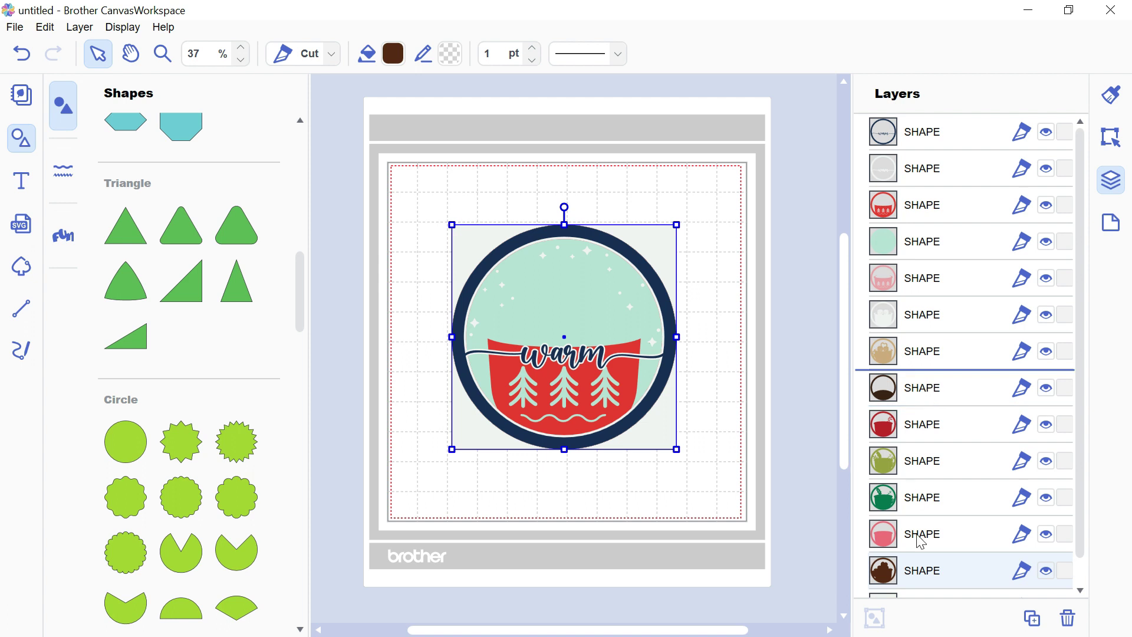
pyautogui.moveTo(923, 570); pyautogui.dragTo(926, 472)
pyautogui.moveTo(921, 433); pyautogui.dragTo(921, 428)
pyautogui.moveTo(924, 570); pyautogui.dragTo(935, 533)
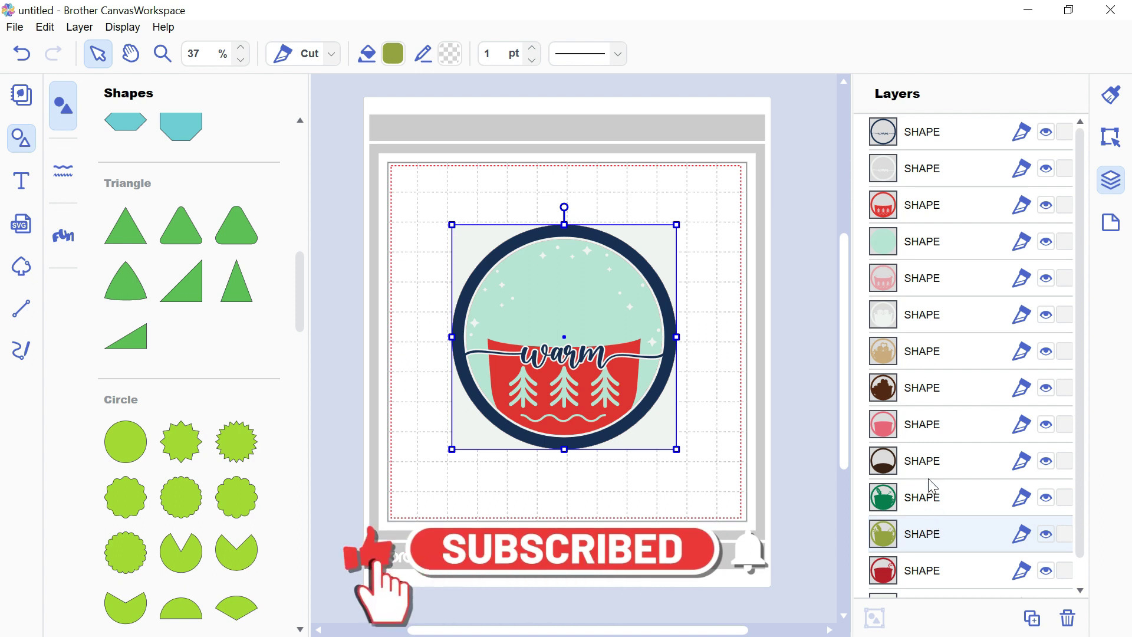
pyautogui.moveTo(928, 242); pyautogui.dragTo(929, 576)
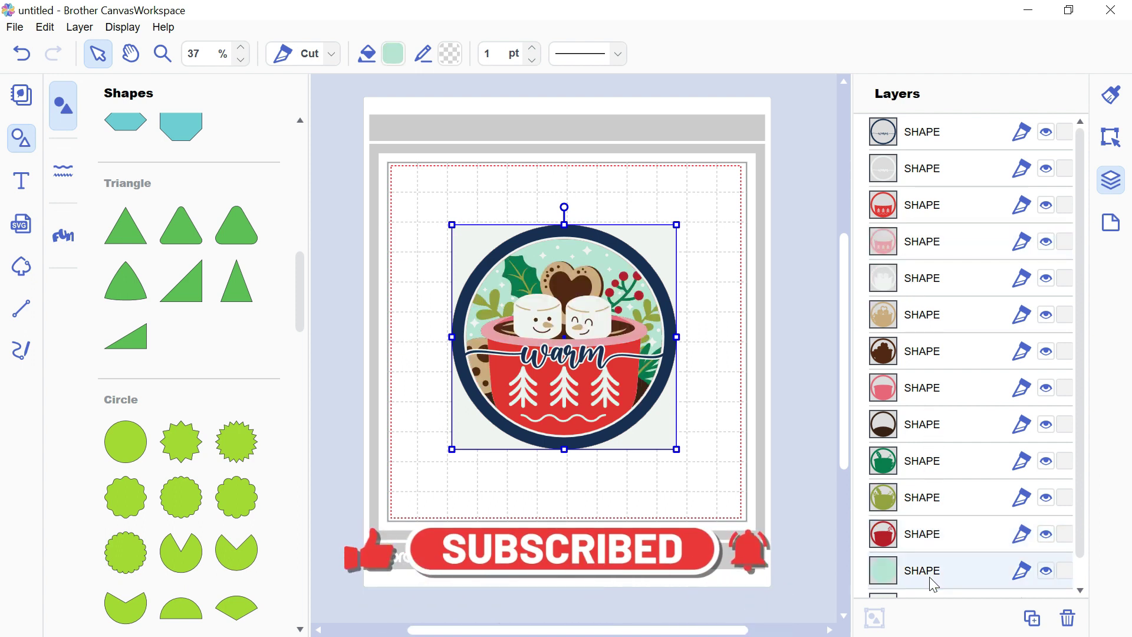